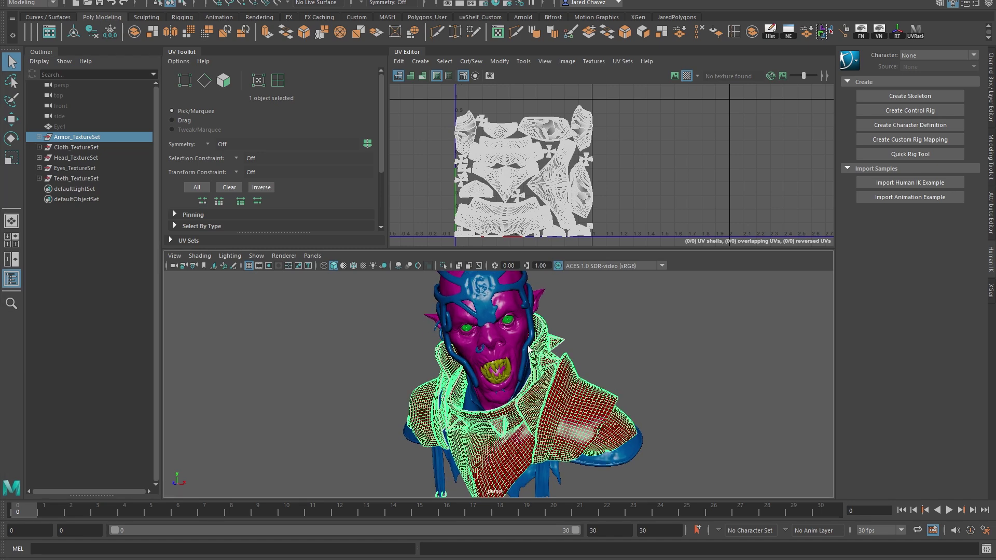
- Review the UV layouts of Armor_TextureSet, Cloth_TextureSet and Head_TextureSet together with their parts on the bust
{"action": "middle_click_drag", "start_coordinate": [539, 342], "coordinate": [545, 358], "text": "alt"}
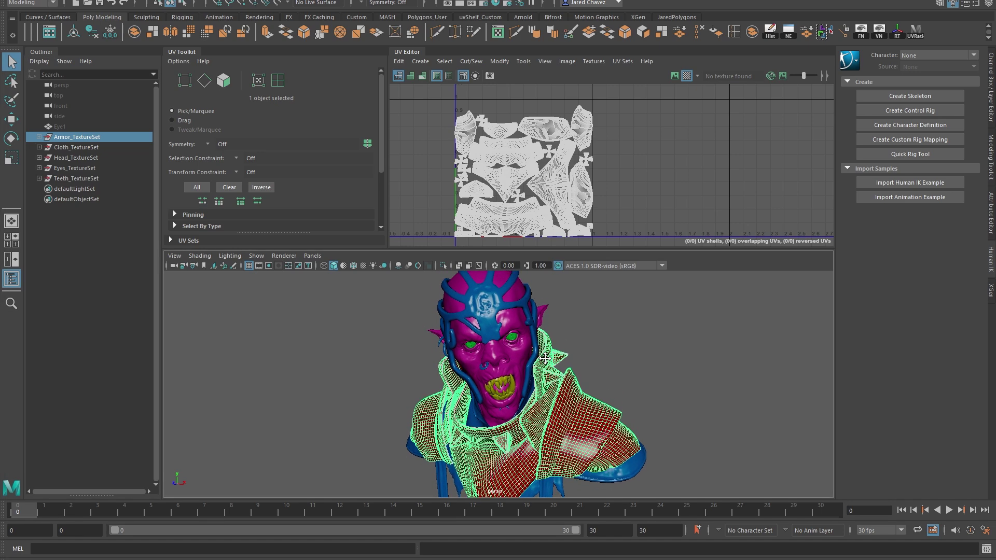
{"action": "left_click", "coordinate": [75, 147]}
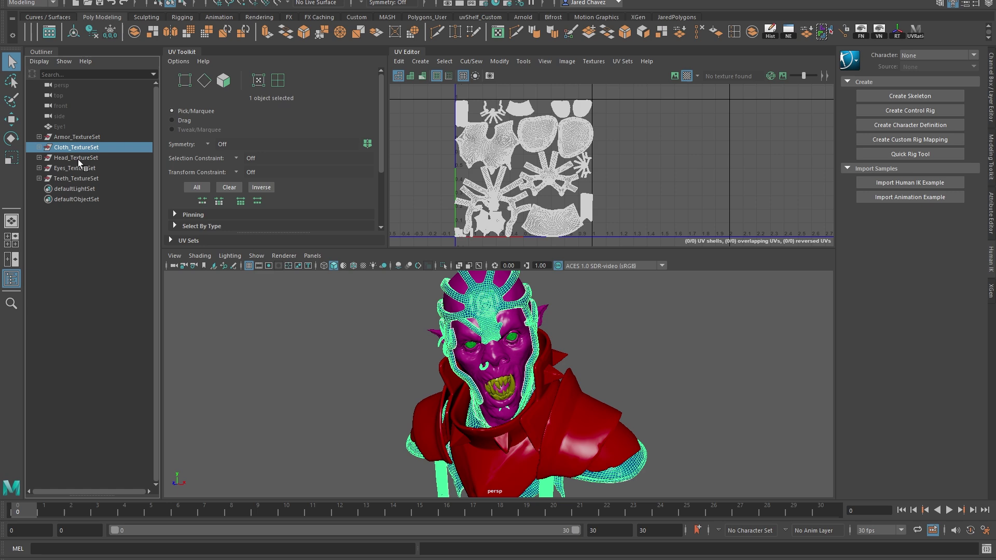
{"action": "left_click", "coordinate": [79, 159]}
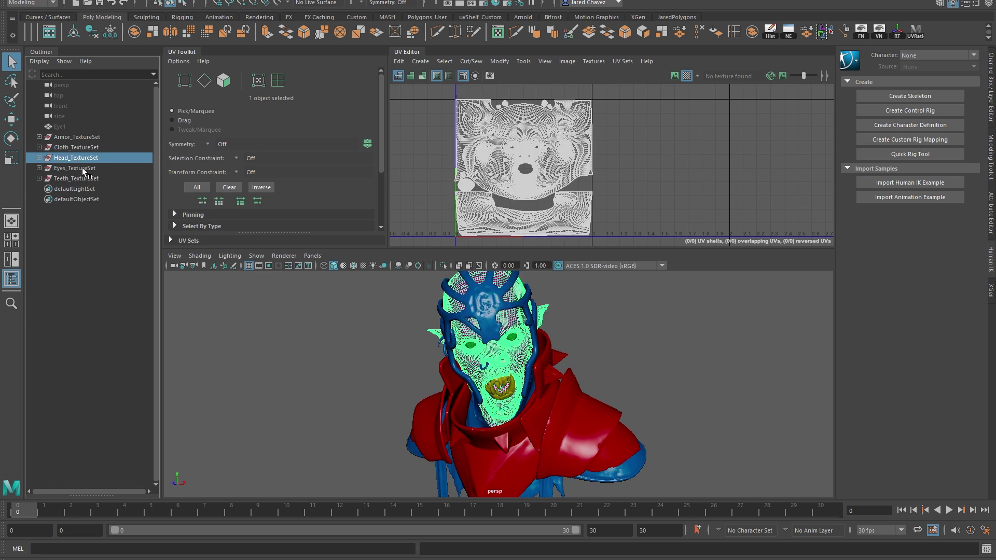
{"action": "scroll", "coordinate": [591, 343], "scroll_direction": "up", "scroll_amount": 5}
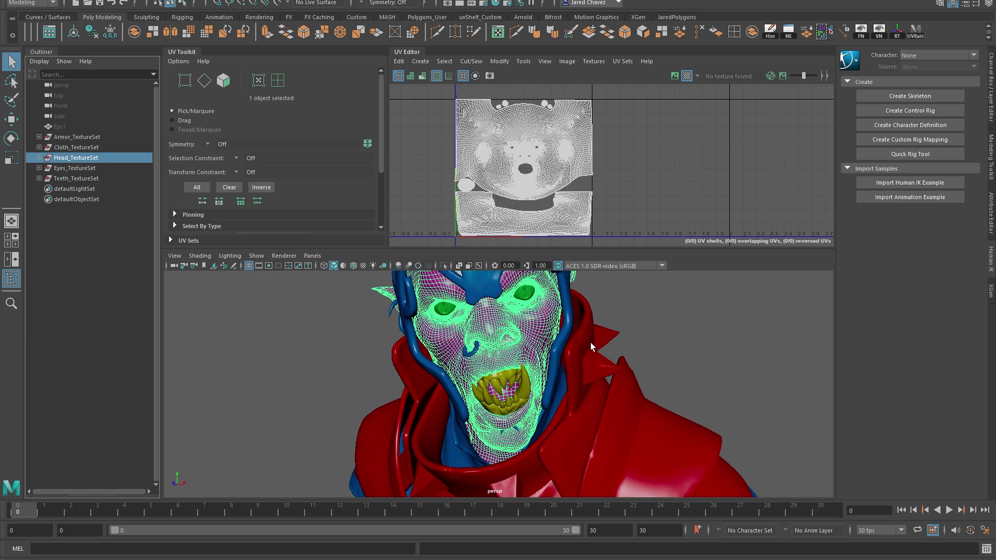
{"action": "left_click", "coordinate": [664, 318]}
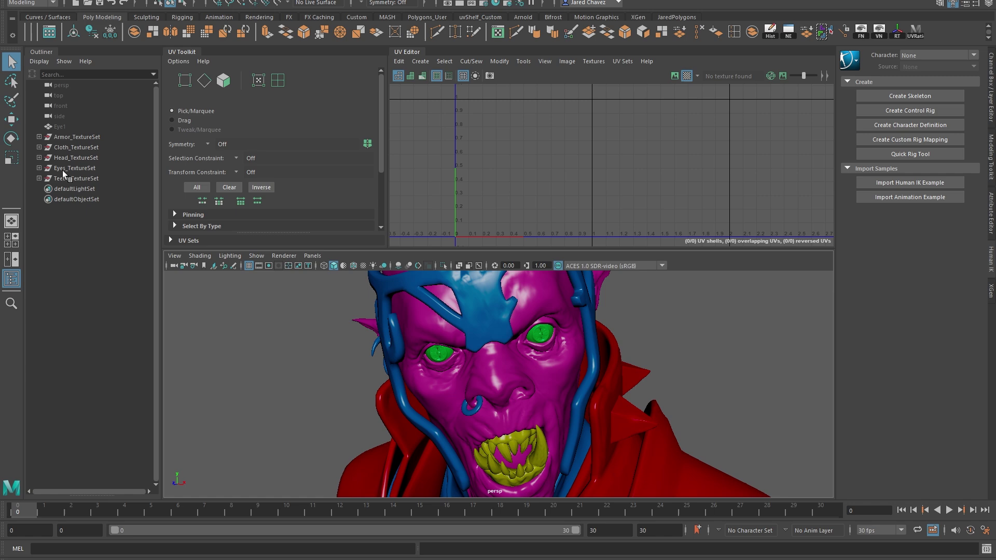
- Examine the head's UV layout up close around the eyes, ears and mouth, and then the shells as a whole
{"action": "left_click", "coordinate": [80, 157]}
{"action": "scroll", "coordinate": [556, 171], "scroll_direction": "up", "scroll_amount": 5}
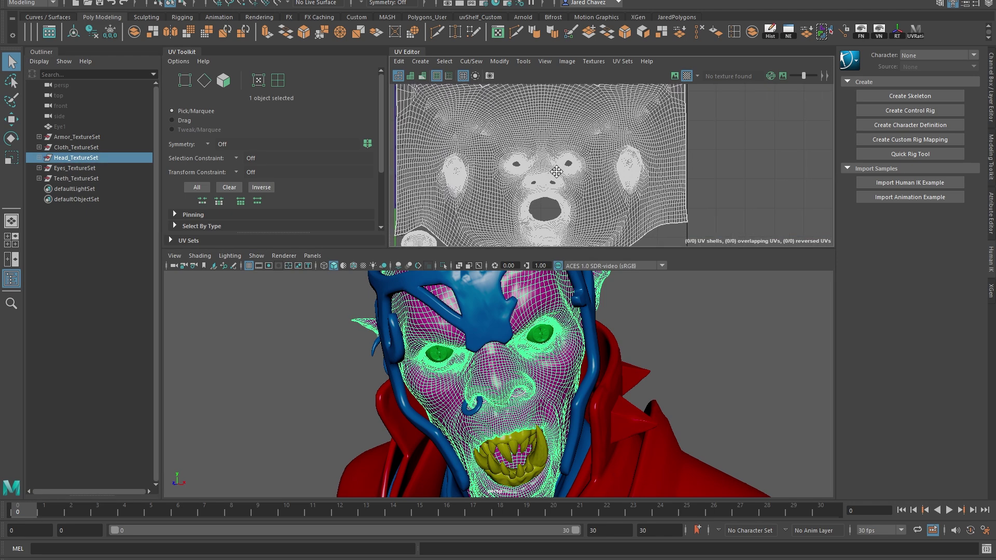
{"action": "scroll", "coordinate": [649, 175], "scroll_direction": "down", "scroll_amount": 3}
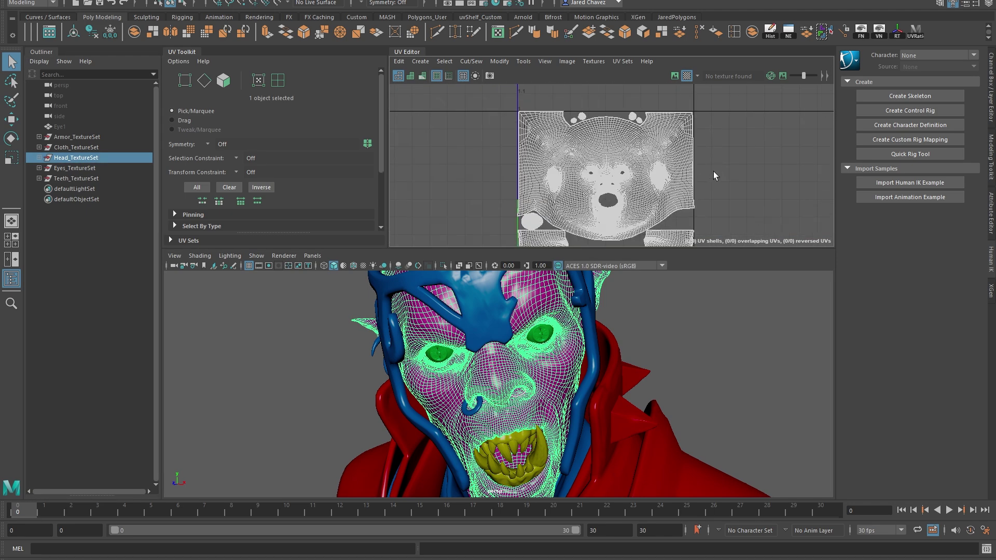
{"action": "scroll", "coordinate": [623, 353], "scroll_direction": "down", "scroll_amount": 5}
{"action": "left_click", "coordinate": [594, 327]}
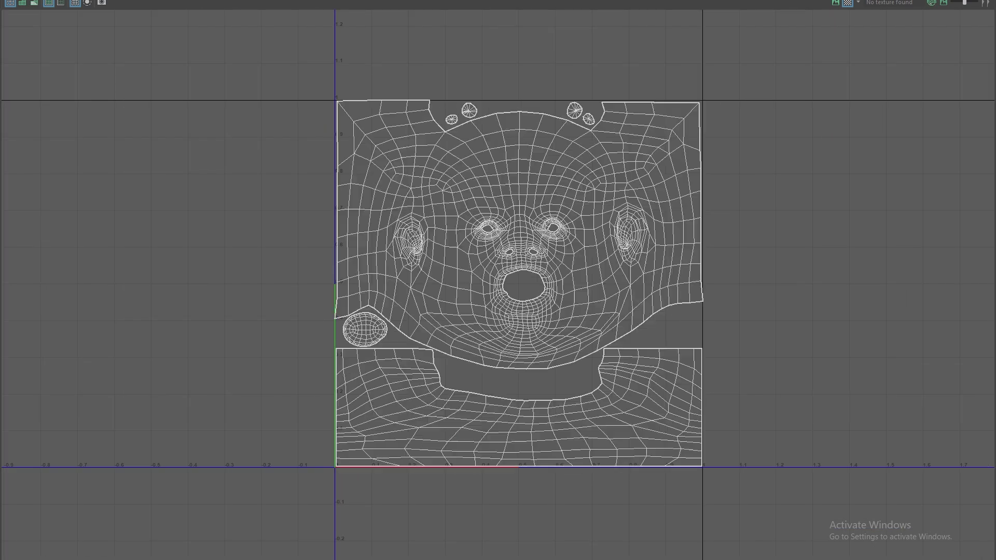
{"action": "scroll", "coordinate": [515, 283], "scroll_direction": "up", "scroll_amount": 4}
{"action": "middle_click_drag", "start_coordinate": [559, 286], "coordinate": [522, 297], "text": "alt"}
{"action": "scroll", "coordinate": [541, 341], "scroll_direction": "down", "scroll_amount": 5}
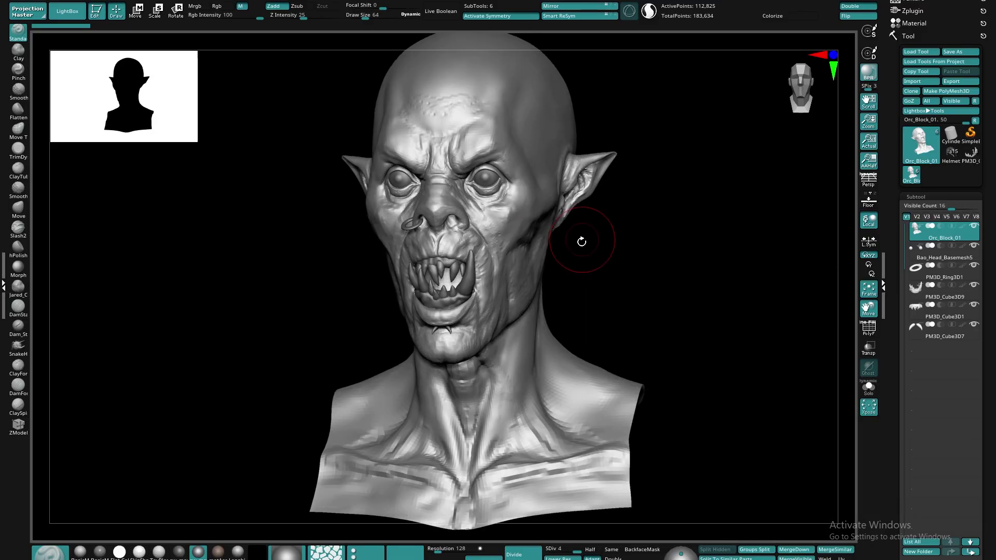
- Switch to ZBrush and inspect the orc sculpt, from the bare head blockout to the detailed bust with helmet and armor
{"action": "left_click_drag", "start_coordinate": [581, 238], "coordinate": [594, 285], "text": "alt"}
{"action": "left_click", "coordinate": [950, 160]}
{"action": "left_click_drag", "start_coordinate": [668, 246], "coordinate": [734, 243]}
{"action": "left_click_drag", "start_coordinate": [748, 302], "coordinate": [723, 284], "text": "alt"}
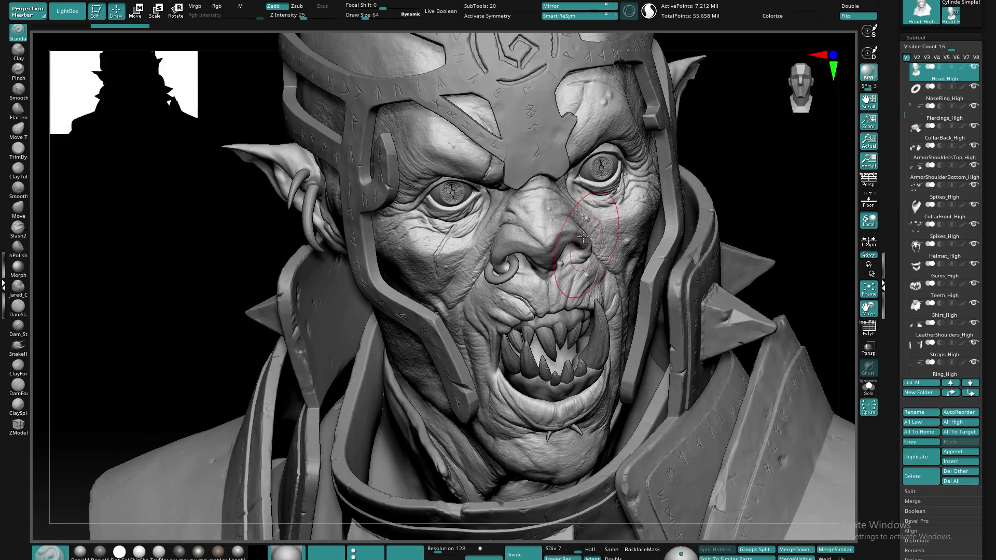
{"action": "right_click_drag", "start_coordinate": [583, 236], "coordinate": [674, 218], "text": "alt"}
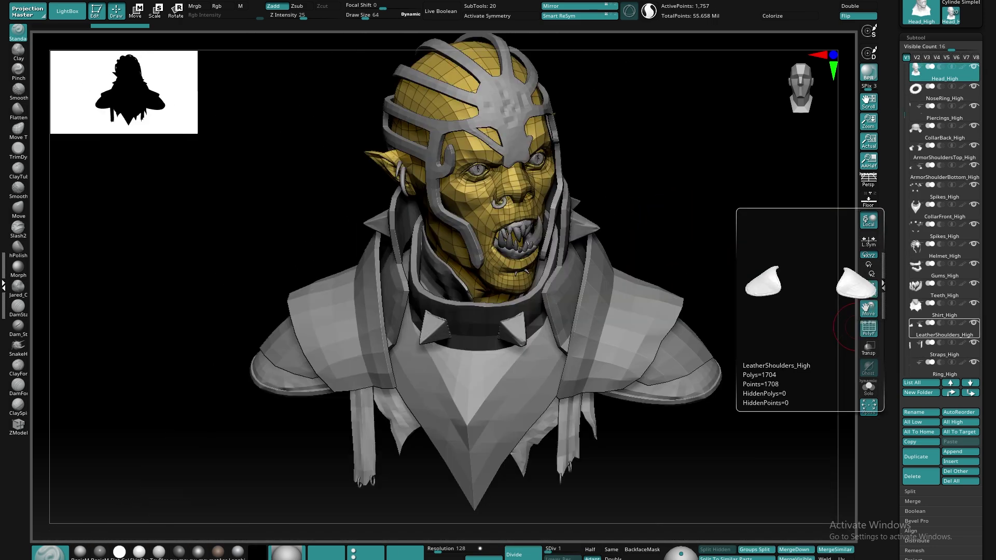
{"action": "right_click_drag", "start_coordinate": [686, 169], "coordinate": [673, 191]}
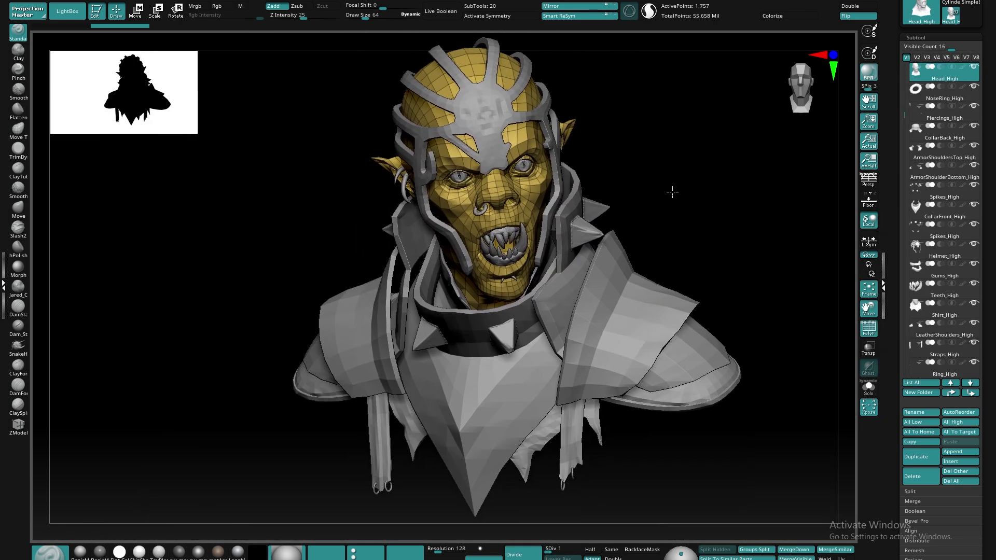
- Examine the low-subdivision meshes of the bust's subtools one by one, including the front collar, straps, back collar and head
{"action": "left_click", "coordinate": [646, 300], "text": "alt"}
{"action": "left_click", "coordinate": [483, 403], "text": "alt"}
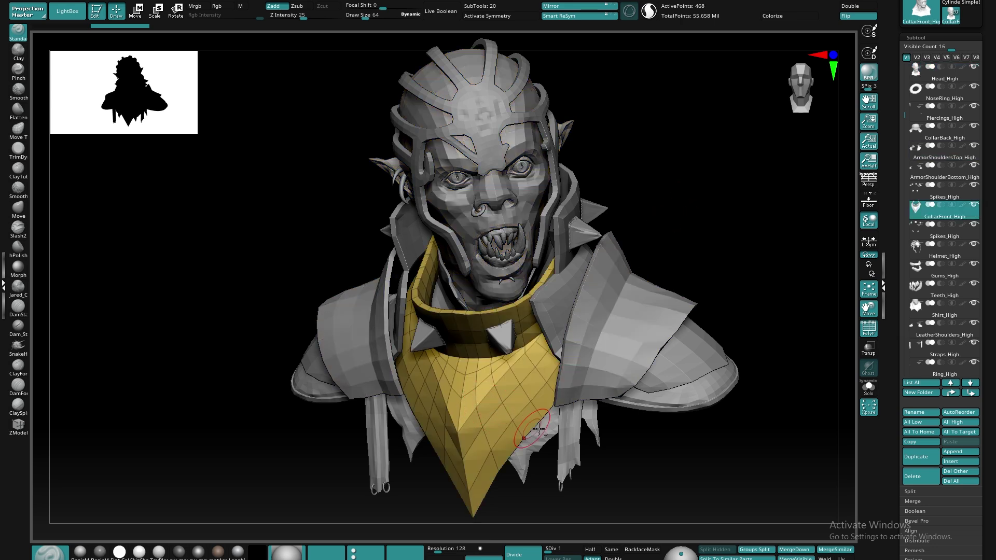
{"action": "left_click", "coordinate": [547, 430], "text": "alt"}
{"action": "left_click", "coordinate": [568, 410], "text": "alt"}
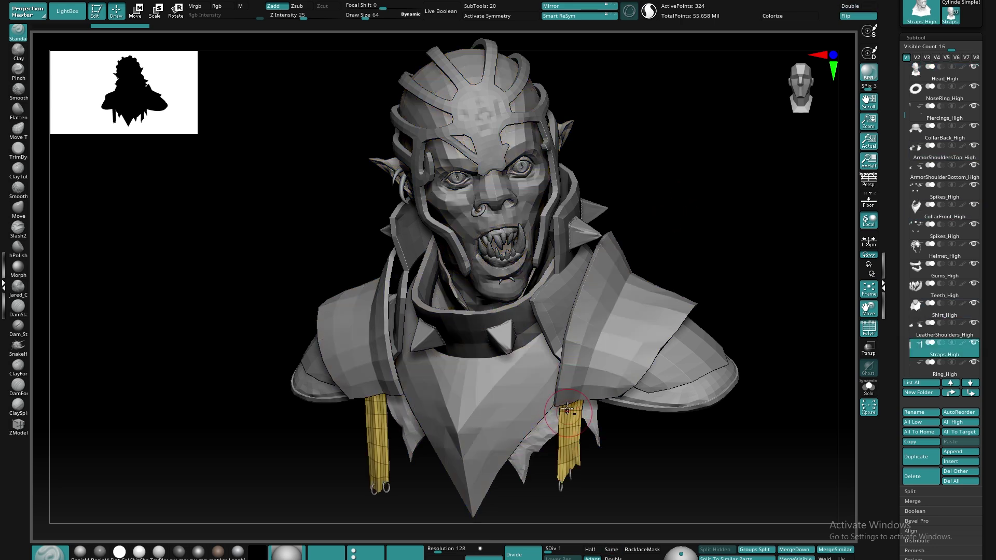
{"action": "left_click", "coordinate": [504, 336], "text": "alt"}
{"action": "right_click_drag", "start_coordinate": [537, 336], "coordinate": [574, 331]}
{"action": "left_click", "coordinate": [559, 309], "text": "alt"}
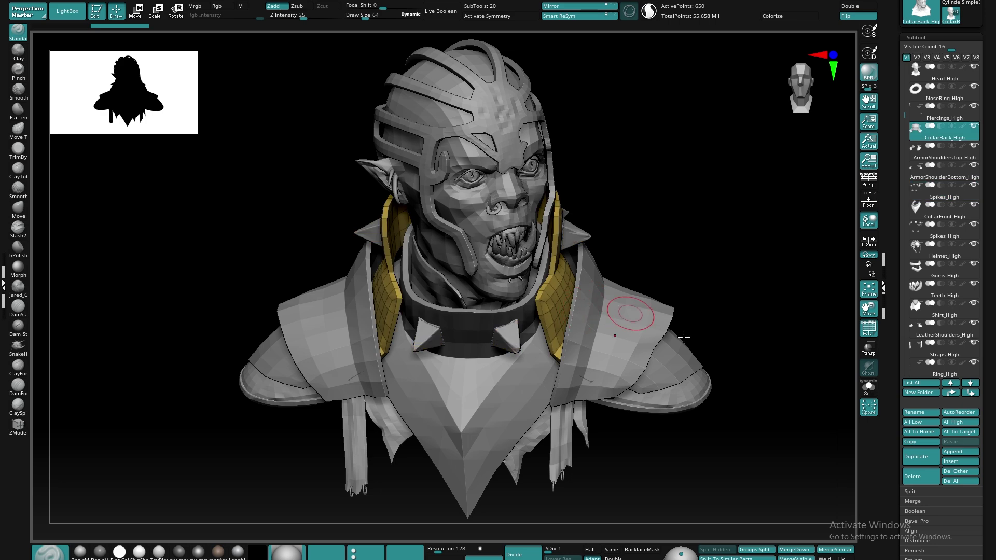
{"action": "left_click", "coordinate": [687, 395], "text": "alt"}
{"action": "right_click_drag", "start_coordinate": [726, 338], "coordinate": [734, 274]}
{"action": "left_click", "coordinate": [496, 211], "text": "alt"}
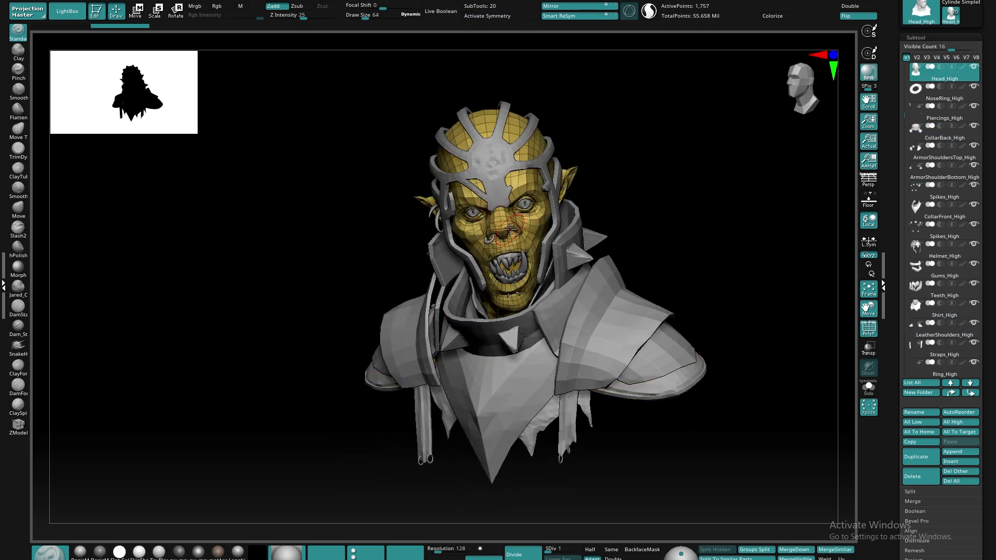
{"action": "right_click_drag", "start_coordinate": [495, 212], "coordinate": [788, 408], "text": "alt"}
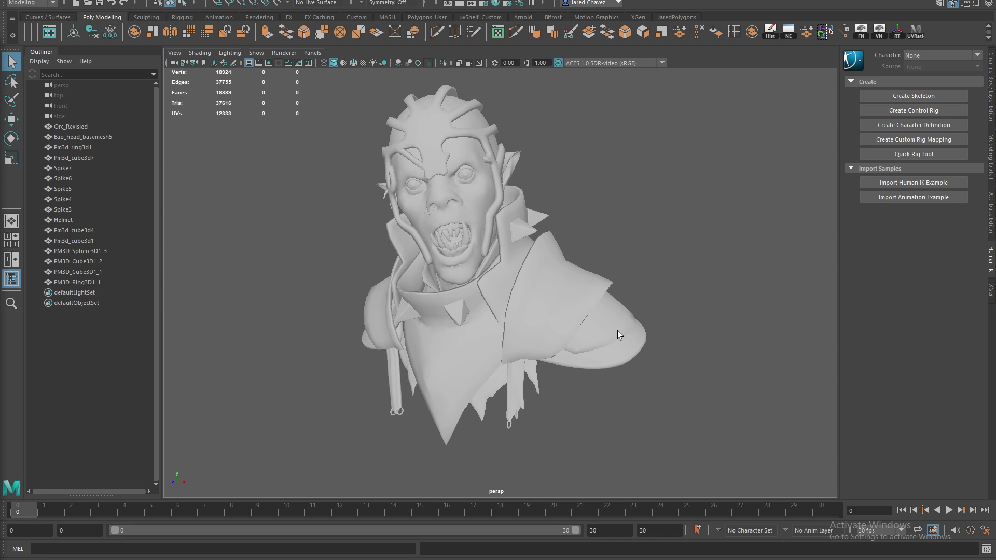
- Switch to Maya and create a camera-based UV projection for the upper shoulder armor Spike6, with the UV Editor and UV Toolkit open
{"action": "left_click", "coordinate": [618, 335]}
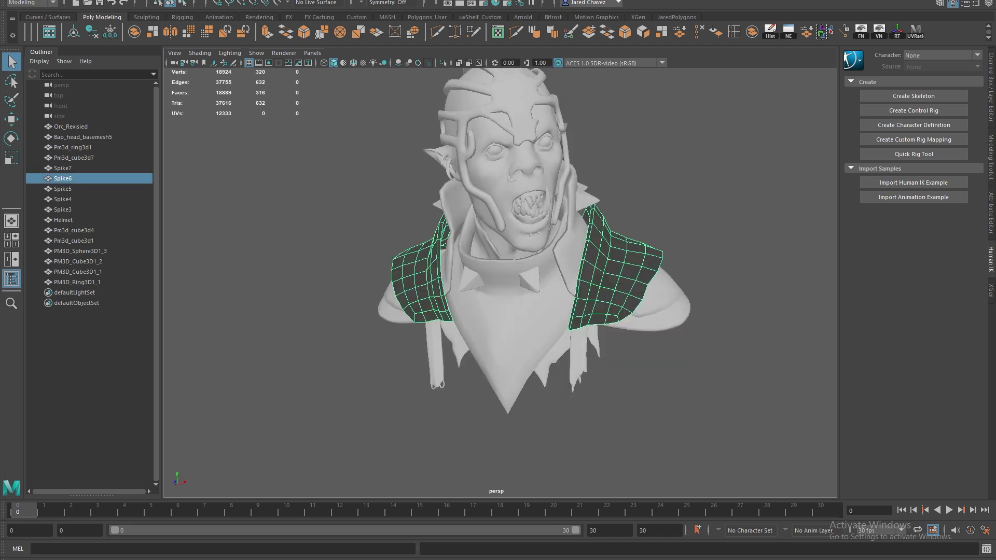
{"action": "left_click_drag", "start_coordinate": [773, 92], "coordinate": [511, 96]}
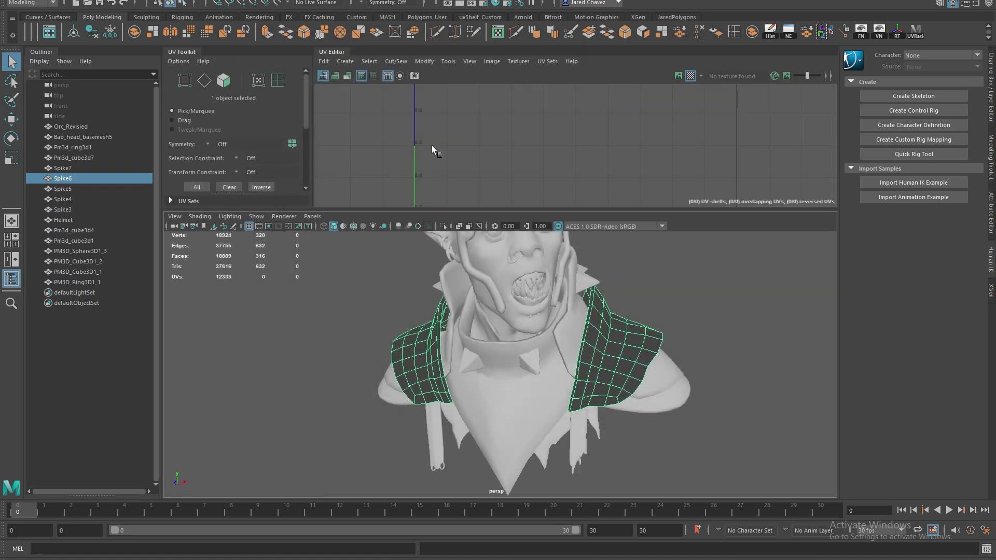
{"action": "scroll", "coordinate": [238, 146], "scroll_direction": "down", "scroll_amount": 6}
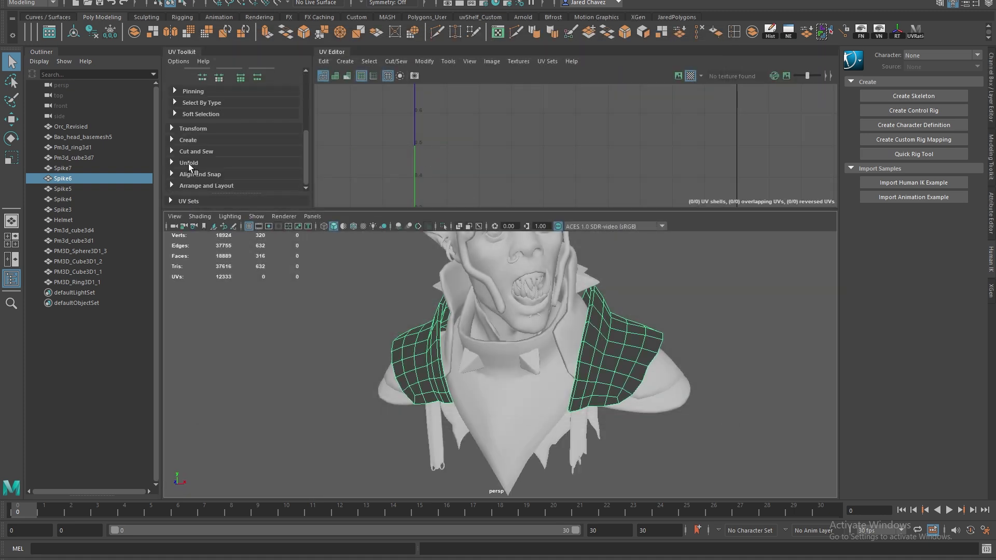
{"action": "left_click", "coordinate": [179, 140]}
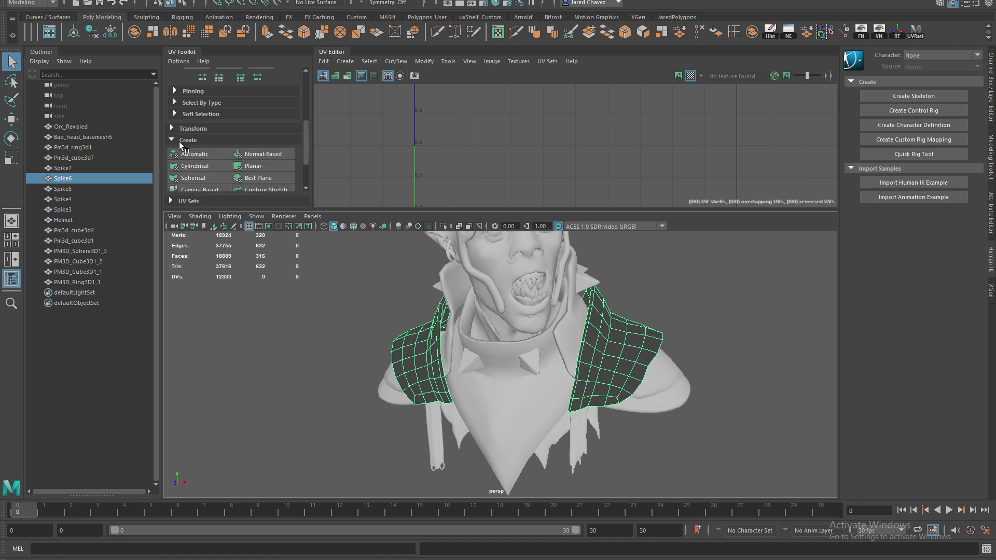
{"action": "scroll", "coordinate": [211, 166], "scroll_direction": "down", "scroll_amount": 2}
{"action": "left_click", "coordinate": [212, 158]}
{"action": "scroll", "coordinate": [587, 127], "scroll_direction": "up", "scroll_amount": 3}
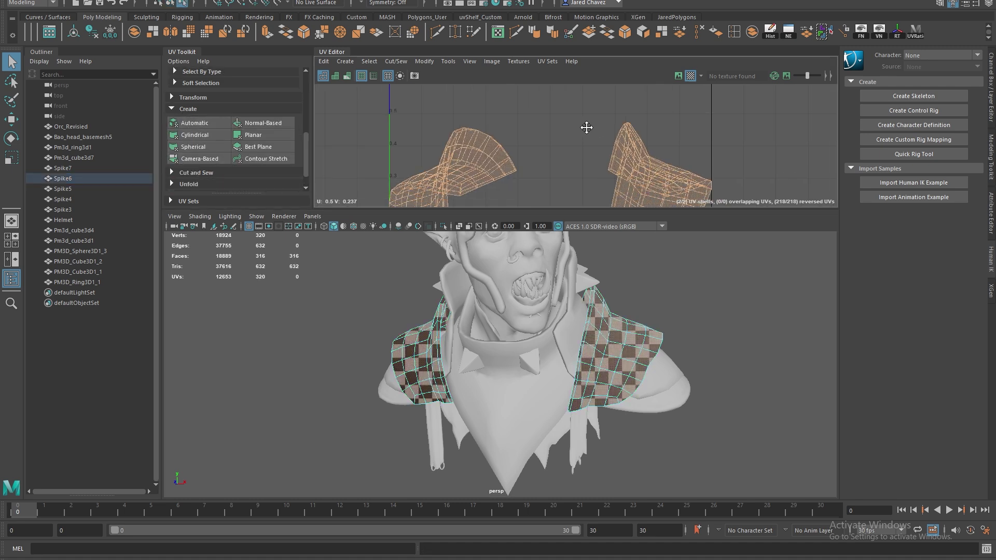
{"action": "scroll", "coordinate": [544, 151], "scroll_direction": "down", "scroll_amount": 2}
{"action": "middle_click_drag", "start_coordinate": [545, 152], "coordinate": [542, 96], "text": "alt"}
- Isolate the upper shoulder armor in the viewport and enlarge the UV Editor to show both shells
{"action": "left_click_drag", "start_coordinate": [646, 279], "coordinate": [448, 236], "text": "alt"}
{"action": "left_click", "coordinate": [443, 226]}
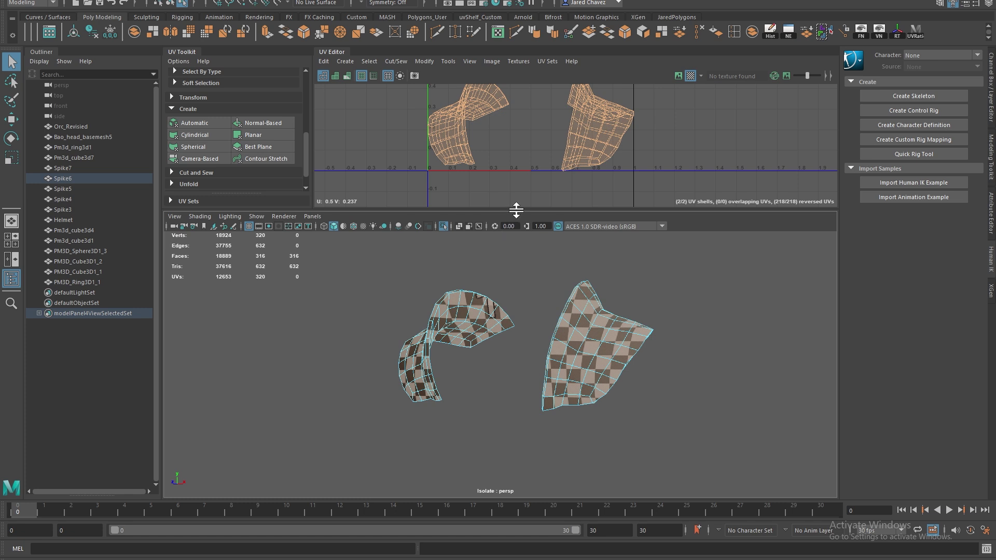
{"action": "left_click_drag", "start_coordinate": [516, 210], "coordinate": [510, 309]}
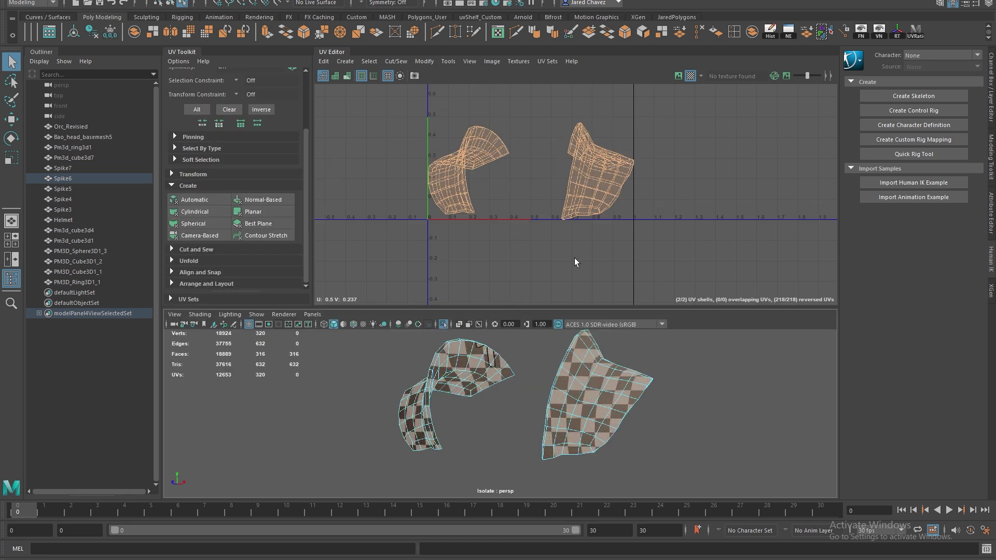
{"action": "scroll", "coordinate": [596, 191], "scroll_direction": "up", "scroll_amount": 2}
{"action": "middle_click_drag", "start_coordinate": [606, 181], "coordinate": [624, 182], "text": "alt"}
{"action": "left_click_drag", "start_coordinate": [636, 405], "coordinate": [569, 449], "text": "alt"}
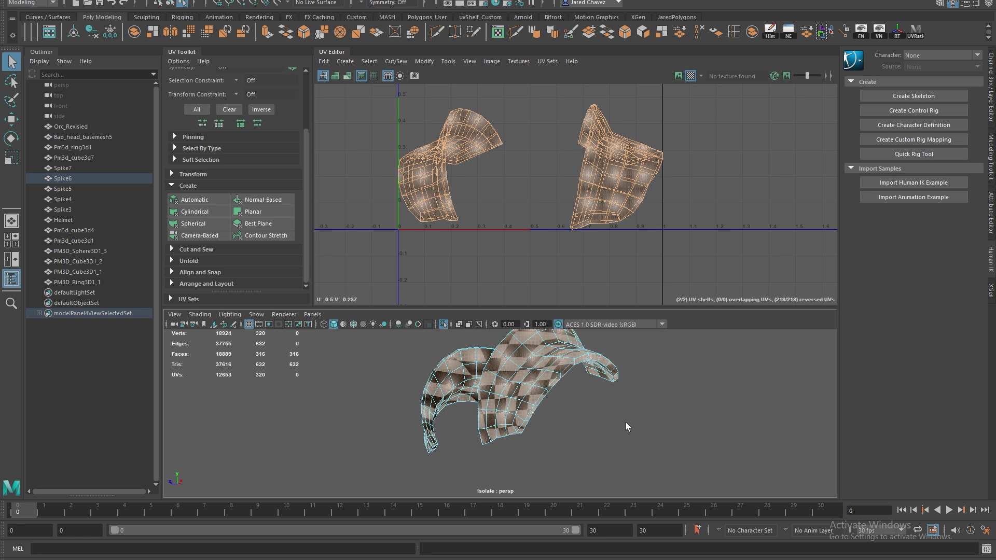
- Select the seam edges along the rim of the upper shoulder armor Spike6 in edge mode
{"action": "mouse_move", "coordinate": [626, 422]}
{"action": "right_mouse_down"}
{"action": "mouse_move", "coordinate": [634, 388]}
{"action": "mouse_move", "coordinate": [627, 255]}
{"action": "mouse_move", "coordinate": [627, 266]}
{"action": "right_mouse_up"}
{"action": "left_click", "coordinate": [609, 369]}
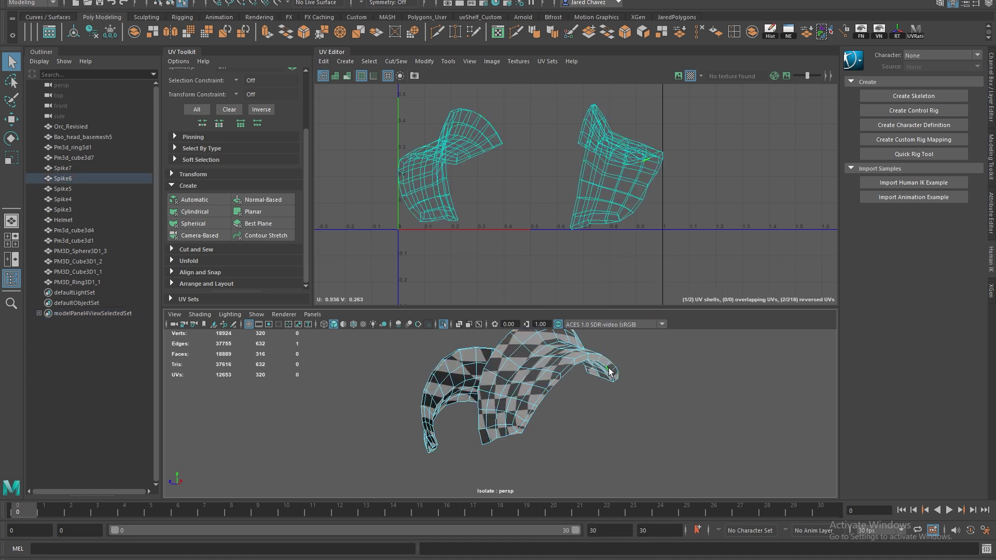
{"action": "left_click_drag", "start_coordinate": [577, 396], "coordinate": [594, 418], "text": "alt"}
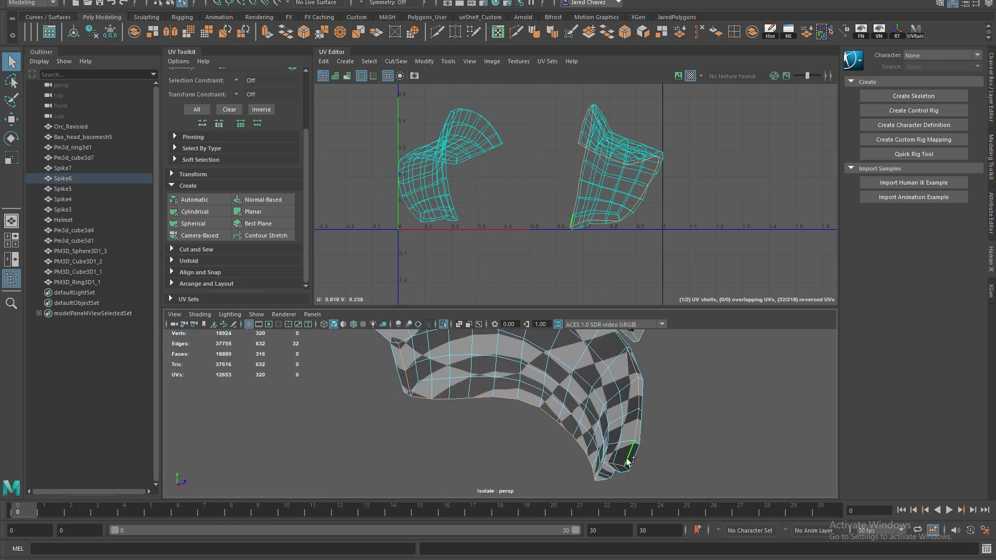
{"action": "left_click_drag", "start_coordinate": [651, 429], "coordinate": [348, 400], "text": "alt"}
{"action": "middle_click_drag", "start_coordinate": [348, 400], "coordinate": [569, 305], "text": "alt"}
{"action": "left_click_drag", "start_coordinate": [476, 418], "coordinate": [429, 418], "text": "alt"}
- Select the seam edges around the rim of the isolated armor piece Spike5
{"action": "left_click_drag", "start_coordinate": [434, 457], "coordinate": [565, 389], "text": "alt"}
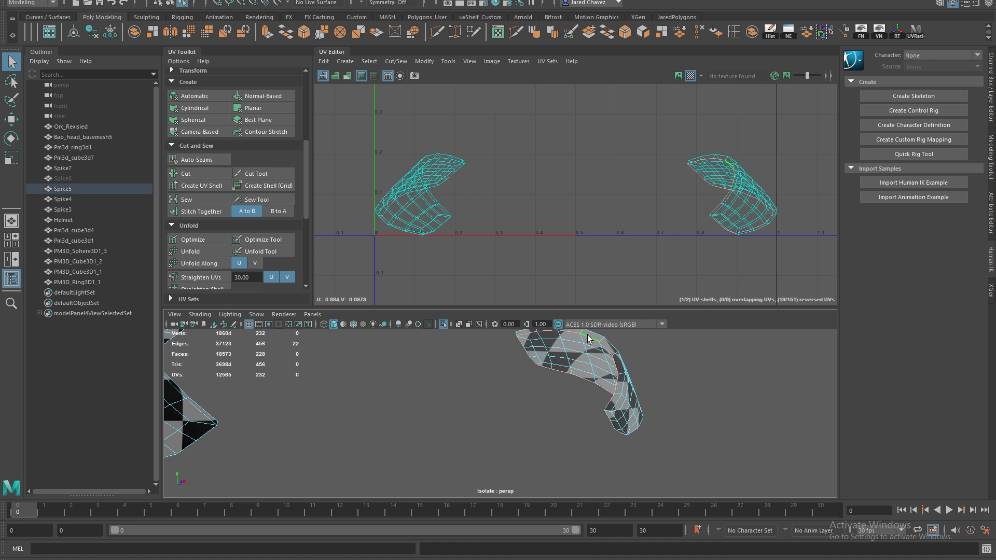
{"action": "left_click", "coordinate": [595, 409]}
{"action": "left_click_drag", "start_coordinate": [594, 410], "coordinate": [446, 378], "text": "alt"}
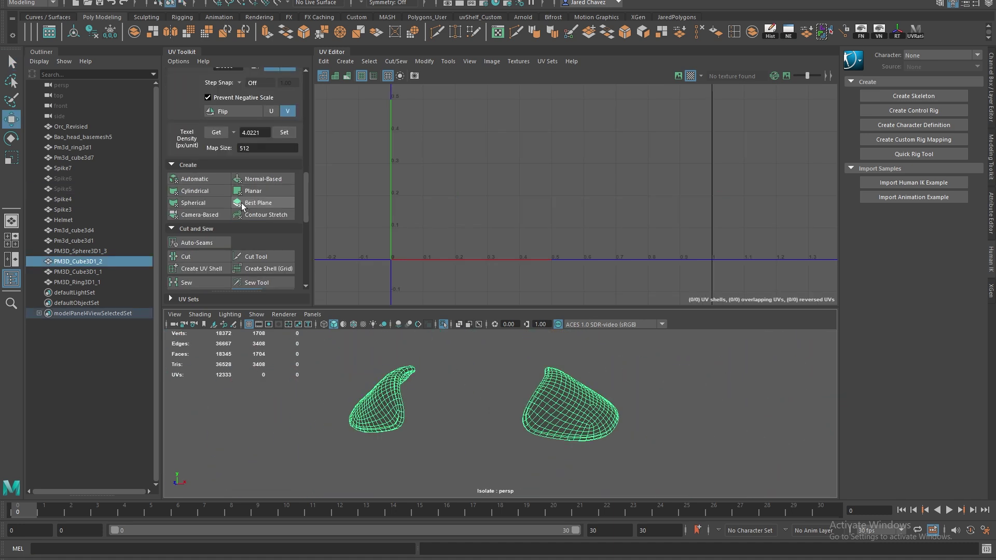
- Create camera-based UVs for the leather shoulders PM3D_Cube3D1_2 and select the edge loop along their inner rim as a seam
{"action": "left_click", "coordinate": [212, 215]}
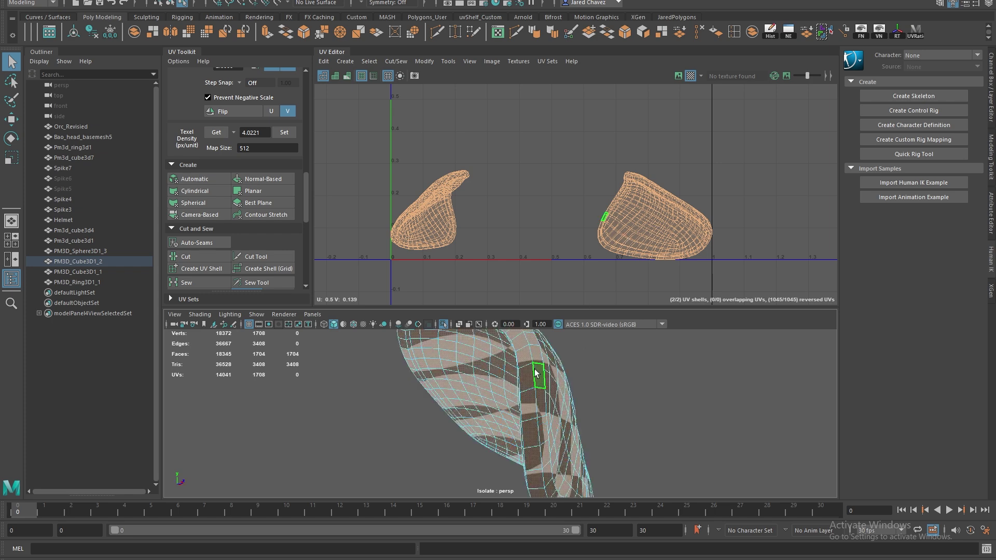
{"action": "right_click_drag", "start_coordinate": [533, 369], "coordinate": [534, 289]}
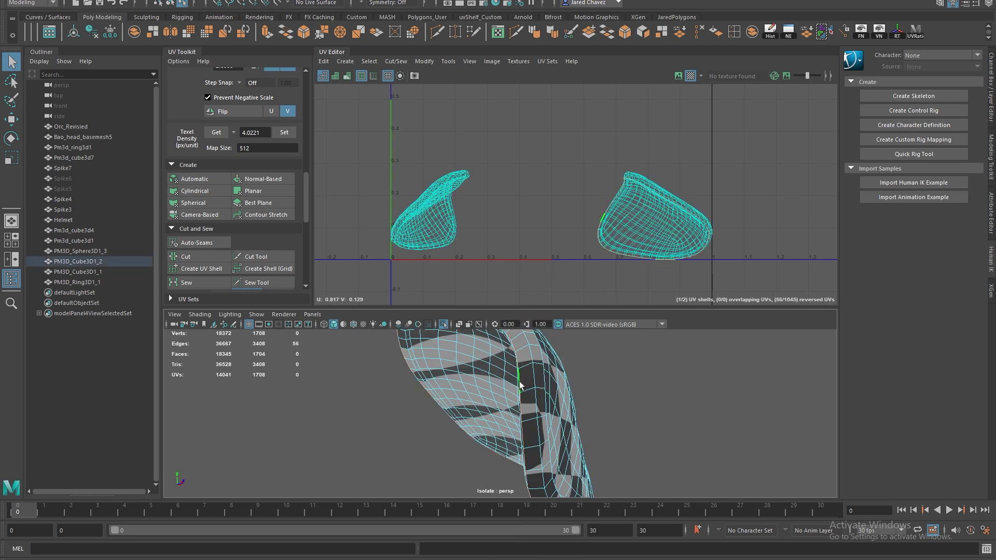
{"action": "scroll", "coordinate": [521, 387], "scroll_direction": "down", "scroll_amount": 5}
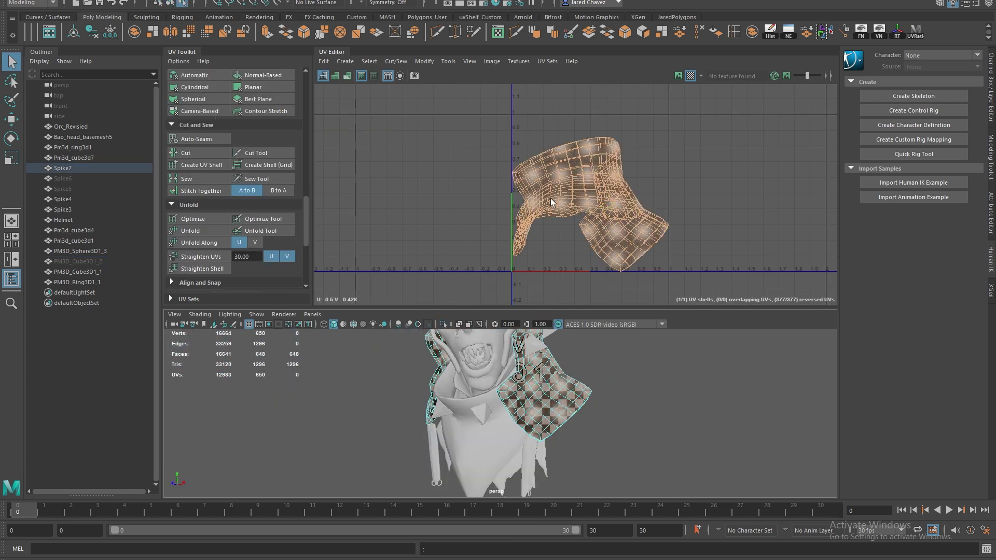
- Isolate the Spike7 armor piece and select the seam edges along its rim in edge mode
{"action": "left_click", "coordinate": [444, 324]}
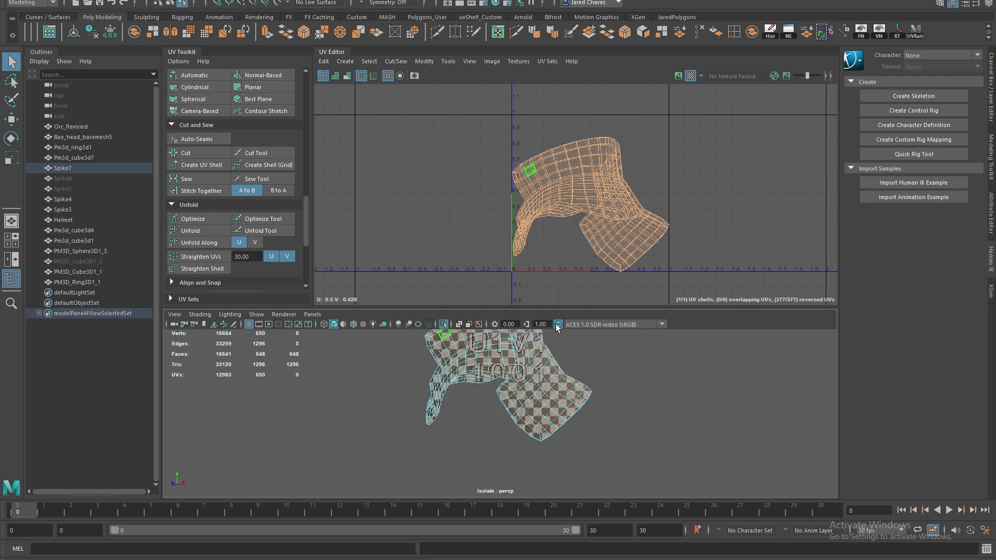
{"action": "scroll", "coordinate": [571, 434], "scroll_direction": "up", "scroll_amount": 8}
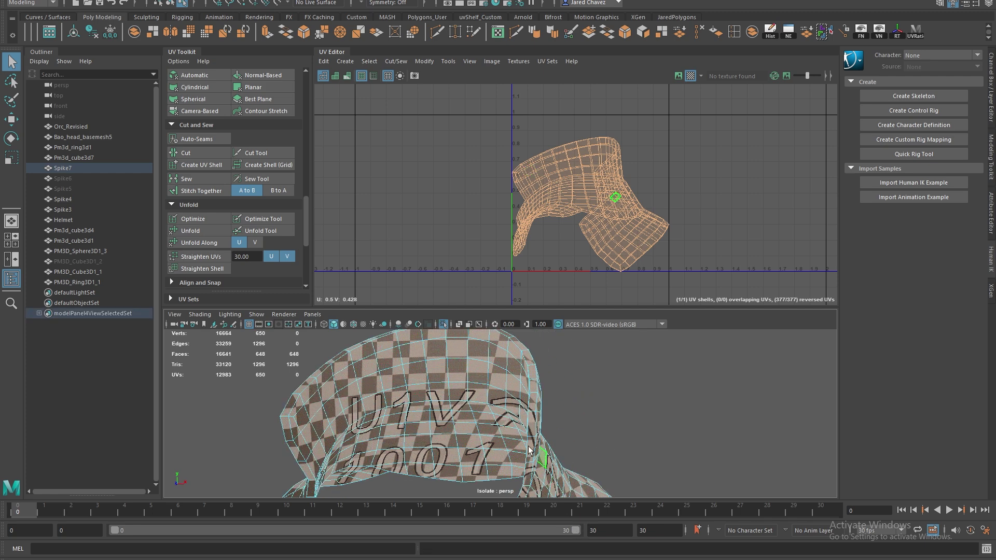
{"action": "right_click_drag", "start_coordinate": [566, 366], "coordinate": [573, 273]}
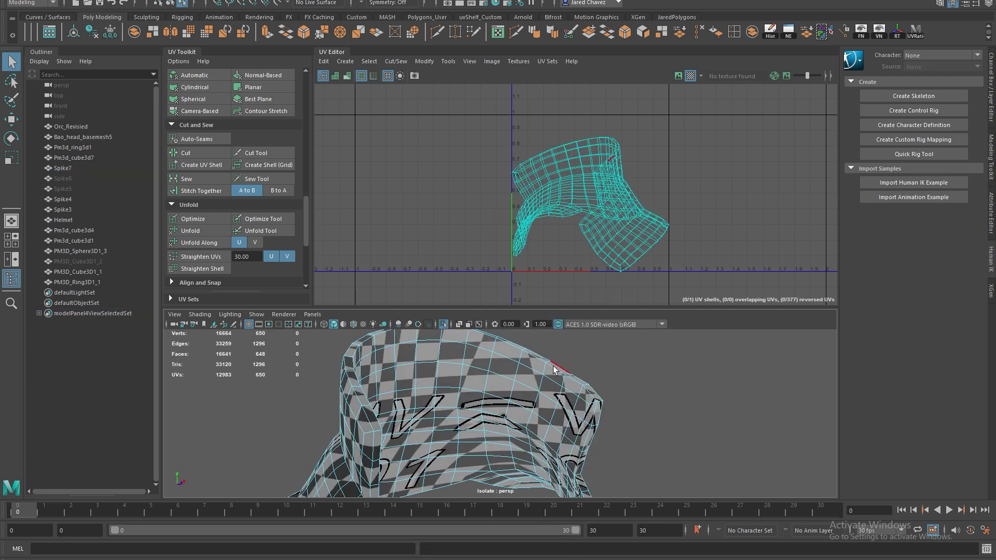
{"action": "left_click_drag", "start_coordinate": [542, 446], "coordinate": [528, 327], "text": "alt"}
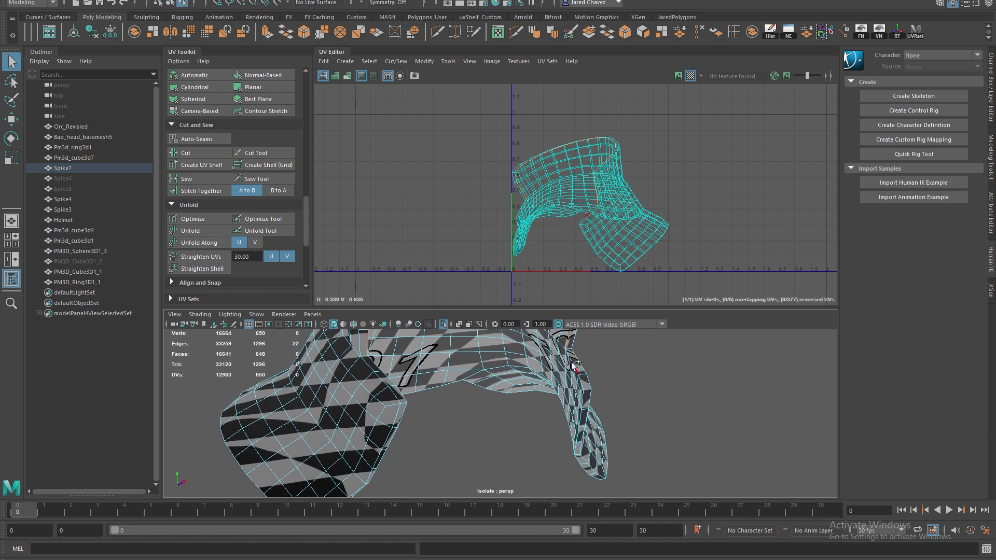
{"action": "left_click_drag", "start_coordinate": [583, 393], "coordinate": [446, 362], "text": "alt"}
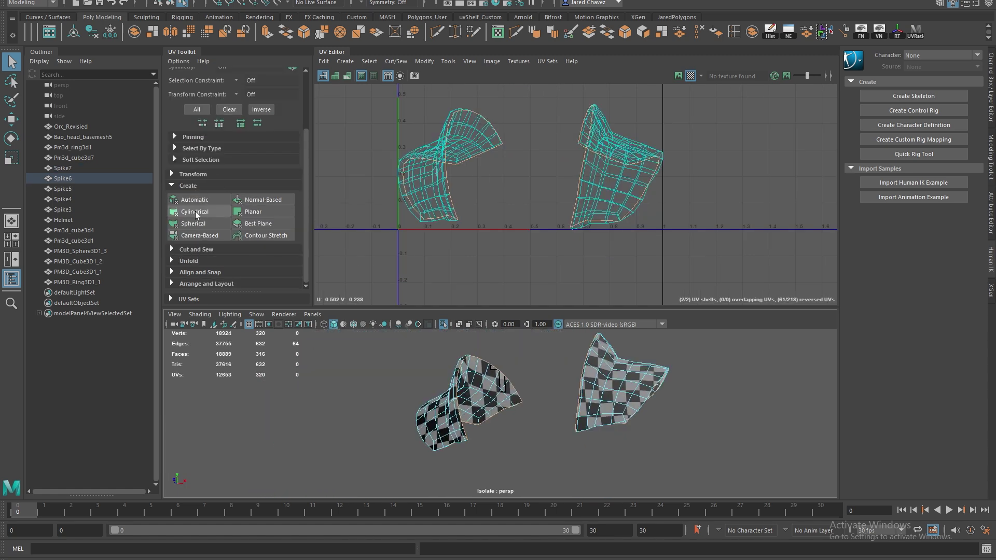
- Cut the Spike6 UVs along the selected rim edges and along the short connecting edges at the rim corners
{"action": "left_click", "coordinate": [196, 250]}
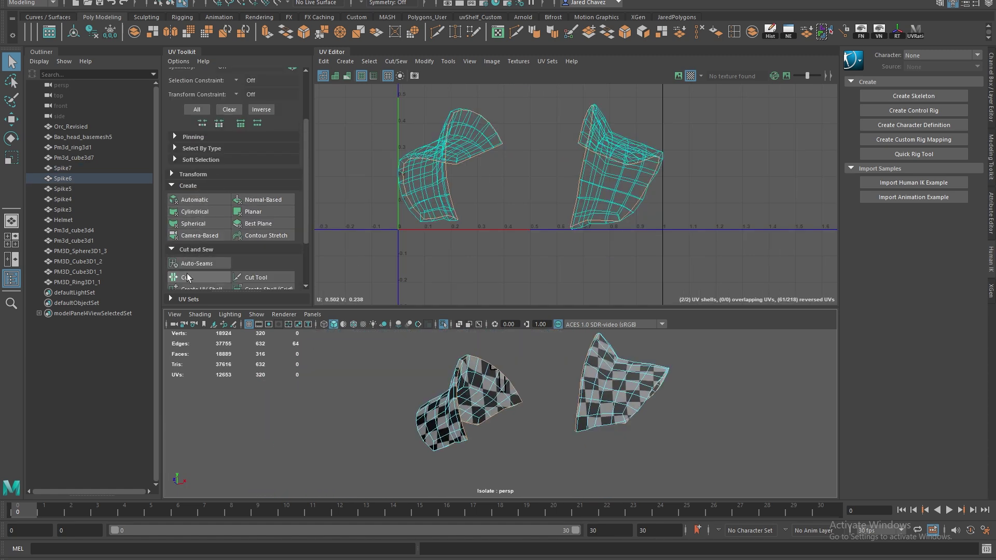
{"action": "left_click", "coordinate": [192, 278]}
{"action": "scroll", "coordinate": [525, 368], "scroll_direction": "up", "scroll_amount": 5}
{"action": "middle_click_drag", "start_coordinate": [625, 407], "coordinate": [487, 429], "text": "alt"}
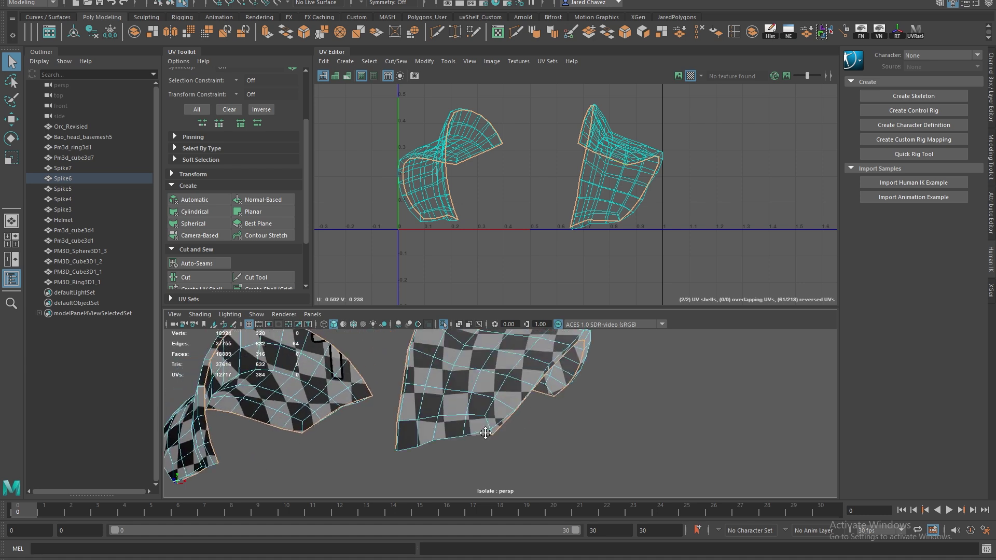
{"action": "left_click_drag", "start_coordinate": [487, 429], "coordinate": [594, 408], "text": "alt"}
{"action": "middle_click_drag", "start_coordinate": [594, 407], "coordinate": [559, 409], "text": "alt"}
{"action": "scroll", "coordinate": [566, 403], "scroll_direction": "up", "scroll_amount": 4}
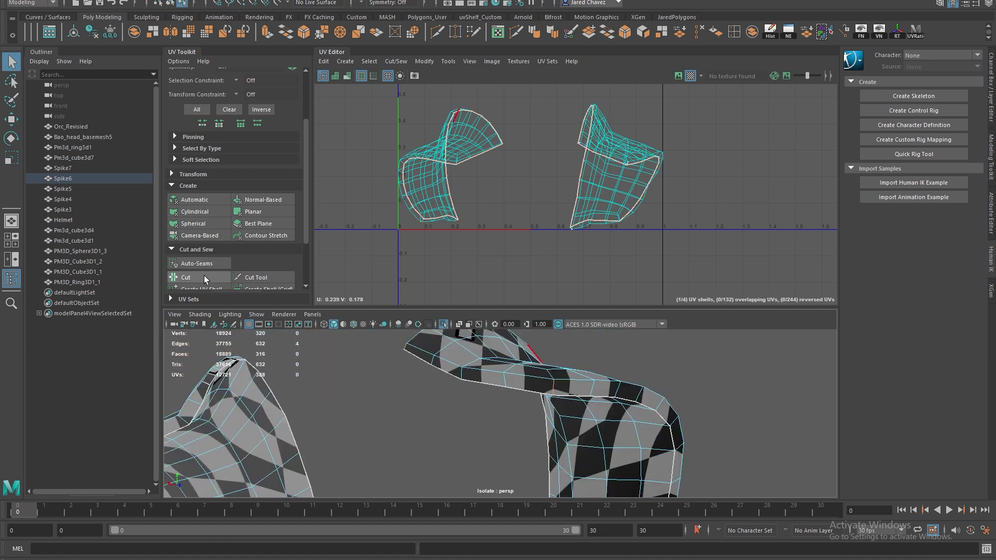
{"action": "left_click", "coordinate": [204, 276]}
- Select all UVs of the cut Spike6 shoulder armor and unfold them
{"action": "scroll", "coordinate": [553, 212], "scroll_direction": "down", "scroll_amount": 2}
{"action": "right_click_drag", "start_coordinate": [551, 201], "coordinate": [592, 195]}
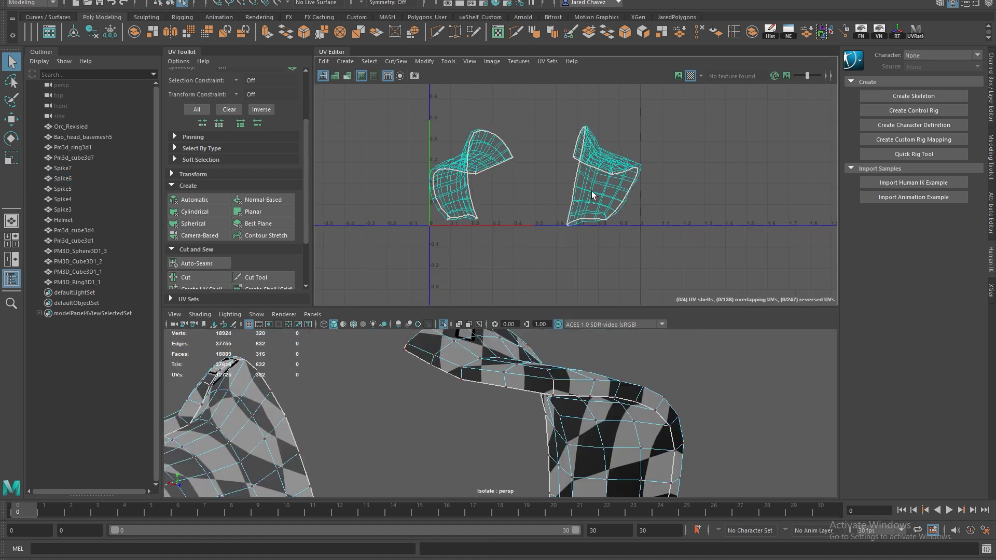
{"action": "left_click_drag", "start_coordinate": [384, 101], "coordinate": [701, 271]}
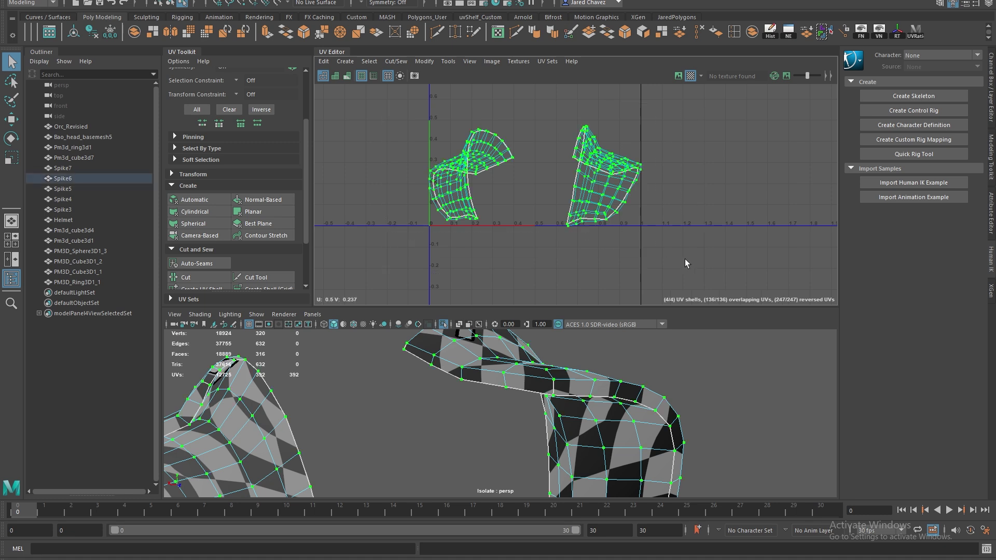
{"action": "scroll", "coordinate": [223, 183], "scroll_direction": "down", "scroll_amount": 4}
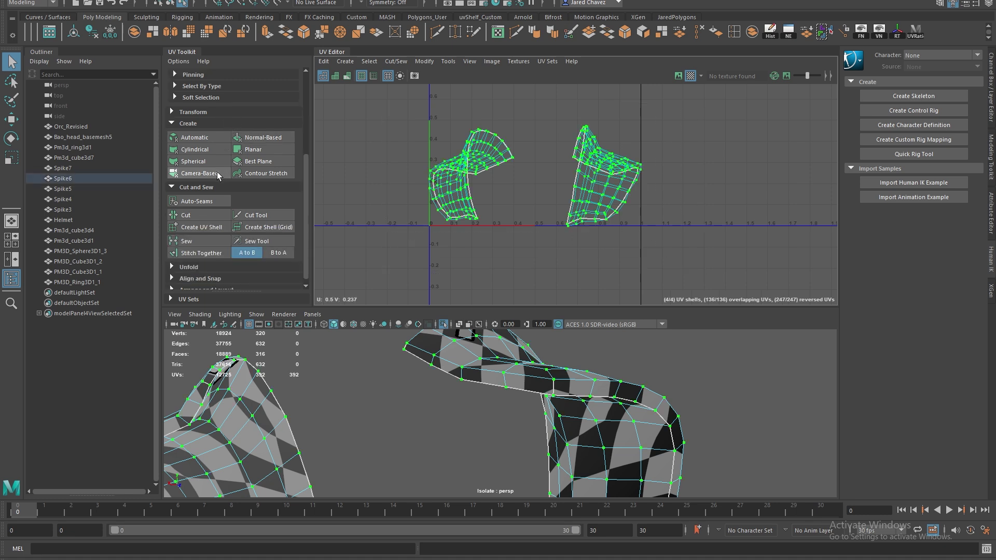
{"action": "left_click", "coordinate": [189, 260]}
{"action": "scroll", "coordinate": [198, 244], "scroll_direction": "down", "scroll_amount": 4}
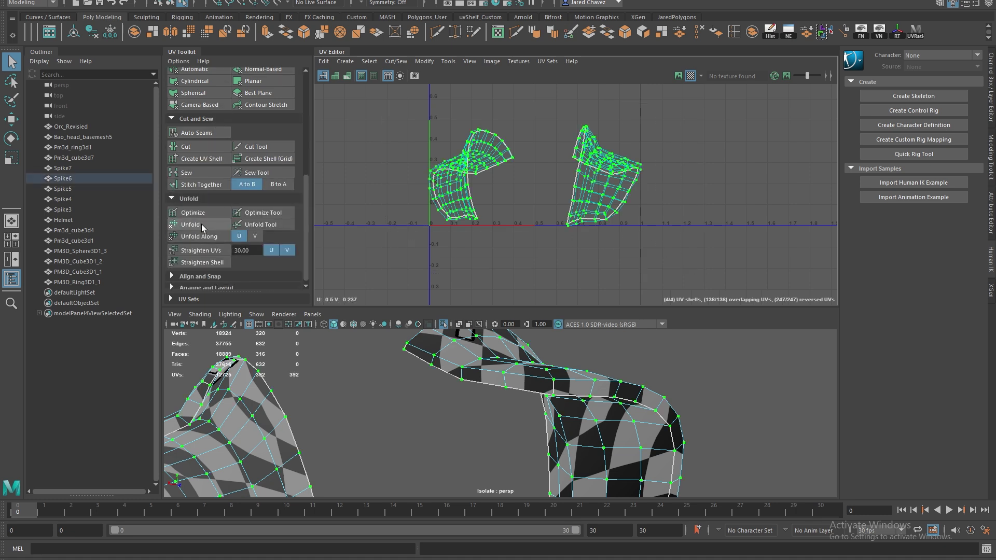
{"action": "left_click", "coordinate": [199, 225]}
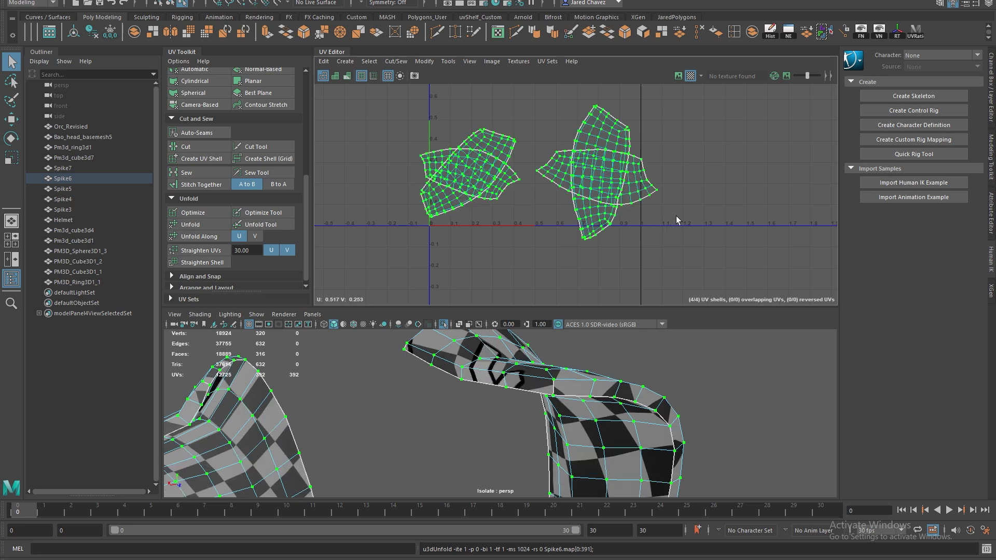
- Orient all Spike6 shells, turn the sideways shell of the second overlapping pair upright, and move it clear of its neighbour
{"action": "left_click", "coordinate": [205, 287]}
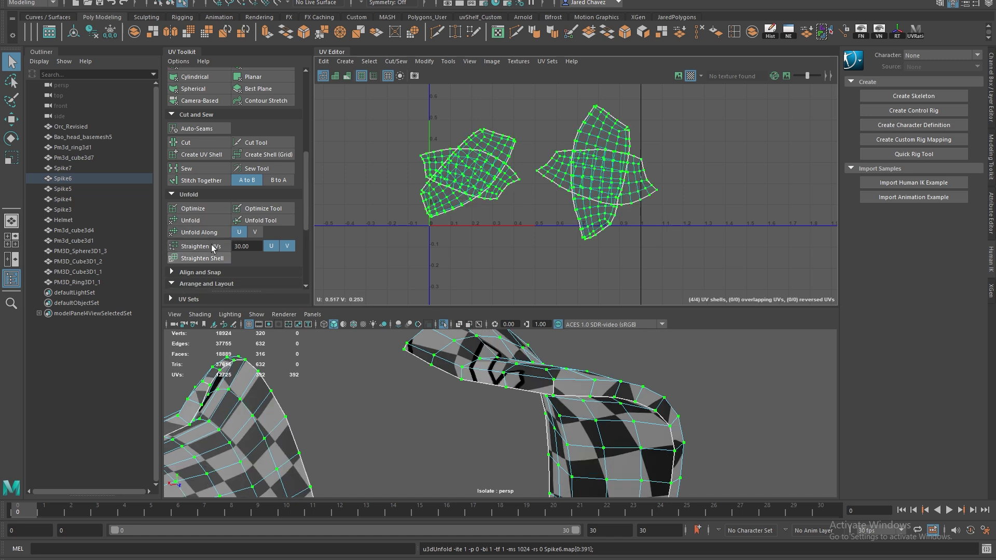
{"action": "scroll", "coordinate": [213, 249], "scroll_direction": "down", "scroll_amount": 4}
{"action": "left_click", "coordinate": [198, 214]}
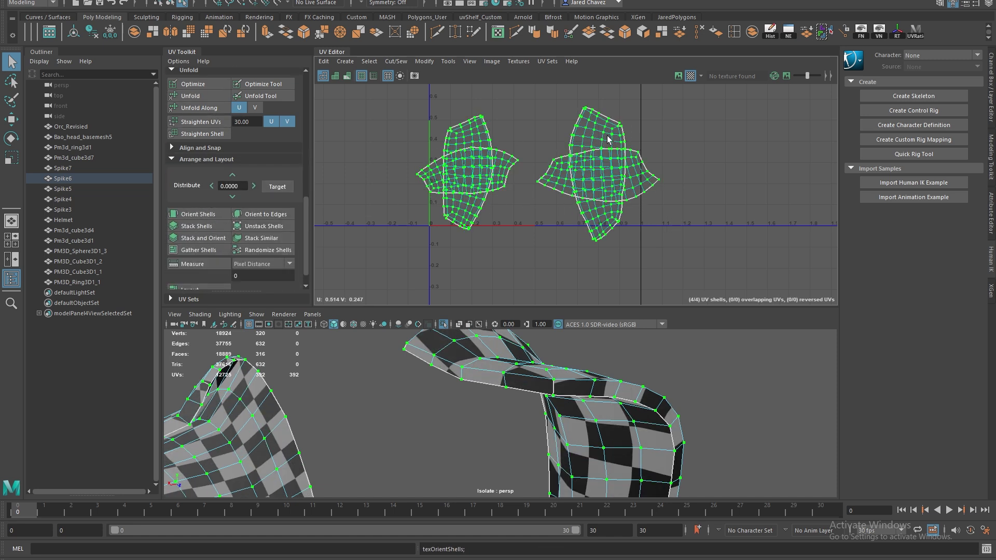
{"action": "key", "text": "e"}
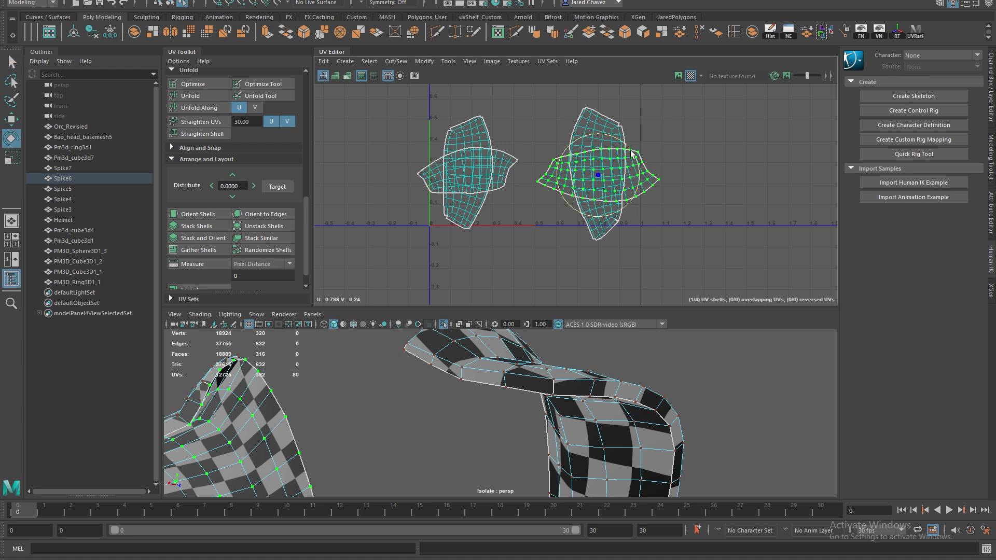
{"action": "left_click_drag", "start_coordinate": [632, 154], "coordinate": [627, 216]}
{"action": "key", "text": "w"}
{"action": "left_click_drag", "start_coordinate": [600, 174], "coordinate": [660, 174]}
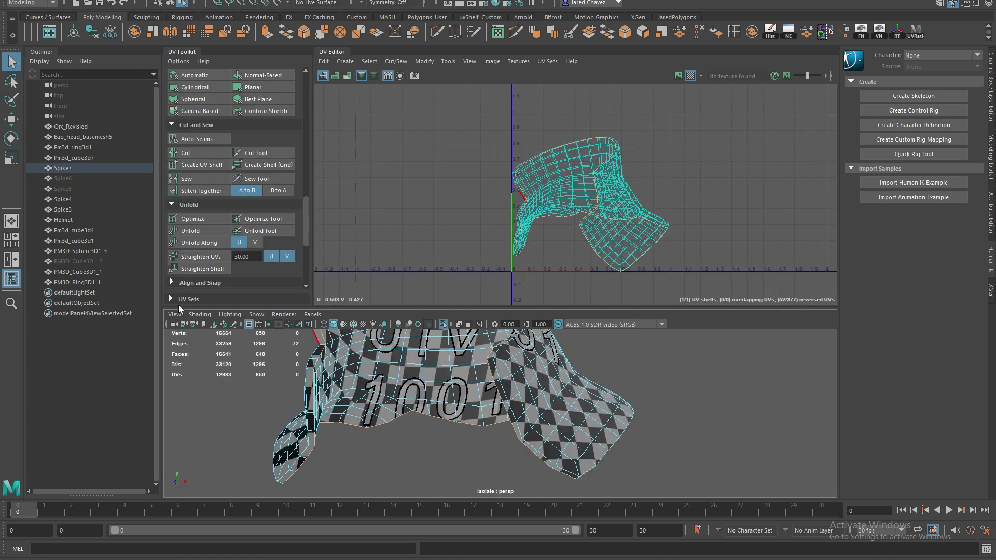
- Cut the Spike7 UVs along the selected seam edges and select all of its UVs
{"action": "left_click", "coordinate": [201, 157]}
{"action": "key", "text": "w"}
{"action": "scroll", "coordinate": [545, 411], "scroll_direction": "down", "scroll_amount": 5}
{"action": "left_click_drag", "start_coordinate": [549, 411], "coordinate": [461, 415], "text": "alt"}
{"action": "right_click_drag", "start_coordinate": [630, 191], "coordinate": [678, 192]}
{"action": "left_click_drag", "start_coordinate": [478, 126], "coordinate": [728, 302]}
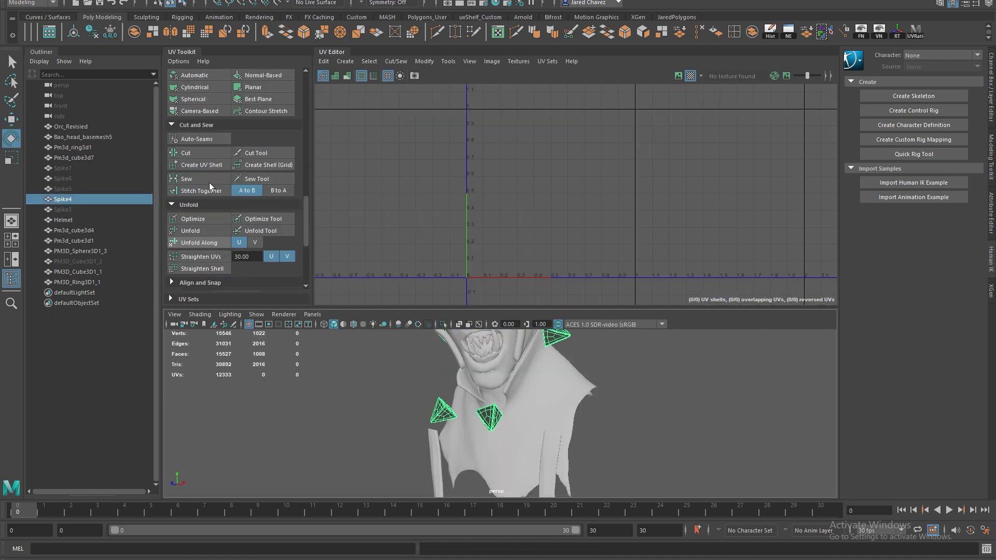
- Create camera-based UVs for the Spike4 spikes and isolate them in the viewport
{"action": "scroll", "coordinate": [209, 182], "scroll_direction": "up", "scroll_amount": 2}
{"action": "left_click", "coordinate": [216, 142]}
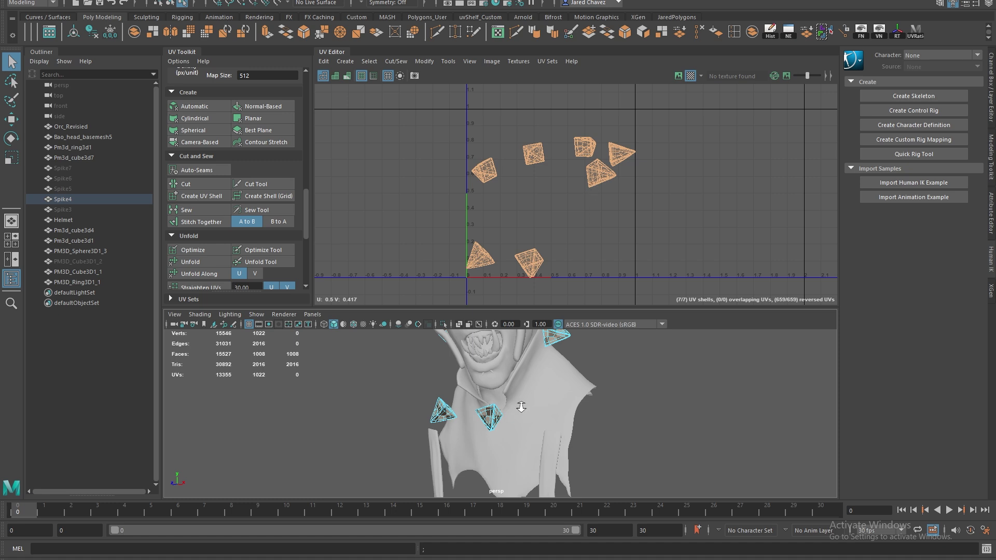
{"action": "scroll", "coordinate": [520, 406], "scroll_direction": "up", "scroll_amount": 5}
{"action": "left_click_drag", "start_coordinate": [485, 418], "coordinate": [477, 330], "text": "alt"}
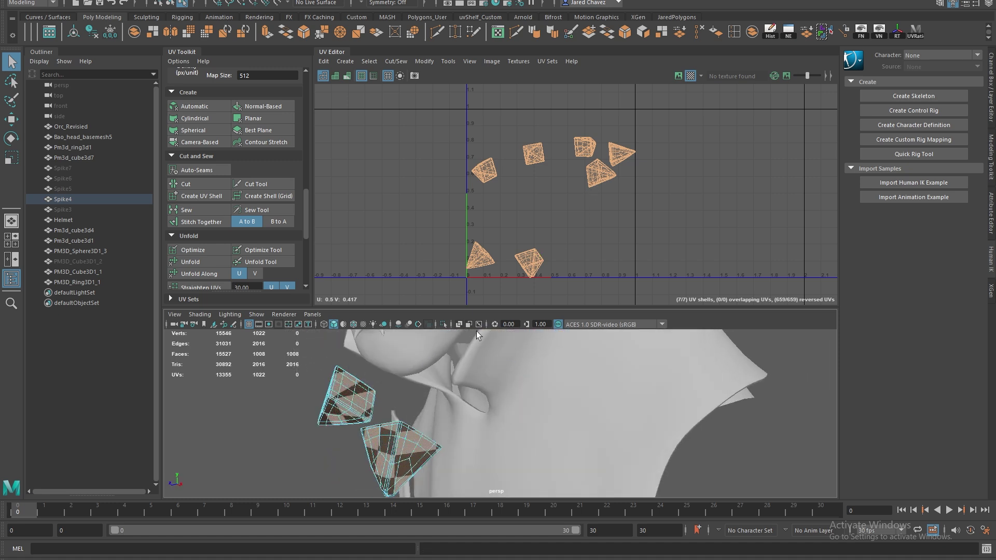
{"action": "left_click", "coordinate": [442, 324]}
- Select the edge loop around a Spike4 spike's base as a seam and unfold all the separated spike shells
{"action": "middle_click_drag", "start_coordinate": [441, 423], "coordinate": [506, 438], "text": "alt"}
{"action": "scroll", "coordinate": [503, 435], "scroll_direction": "up", "scroll_amount": 5}
{"action": "right_click_drag", "start_coordinate": [502, 438], "coordinate": [501, 409]}
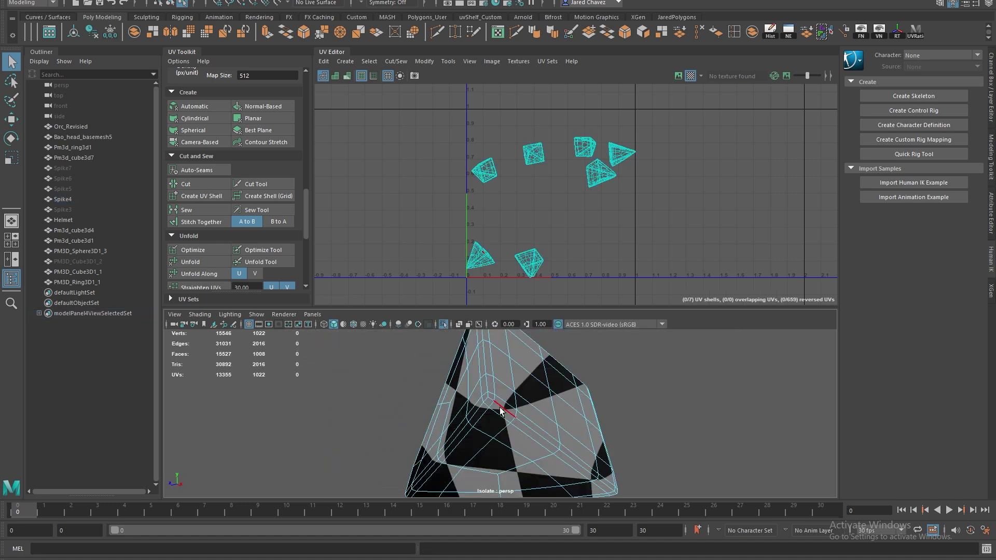
{"action": "double_click", "coordinate": [501, 407]}
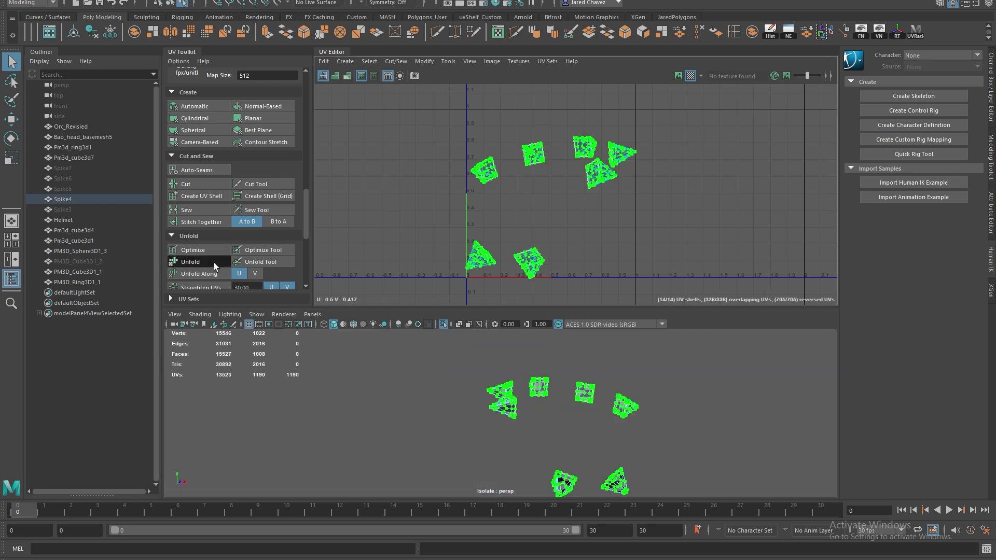
{"action": "left_click", "coordinate": [214, 263]}
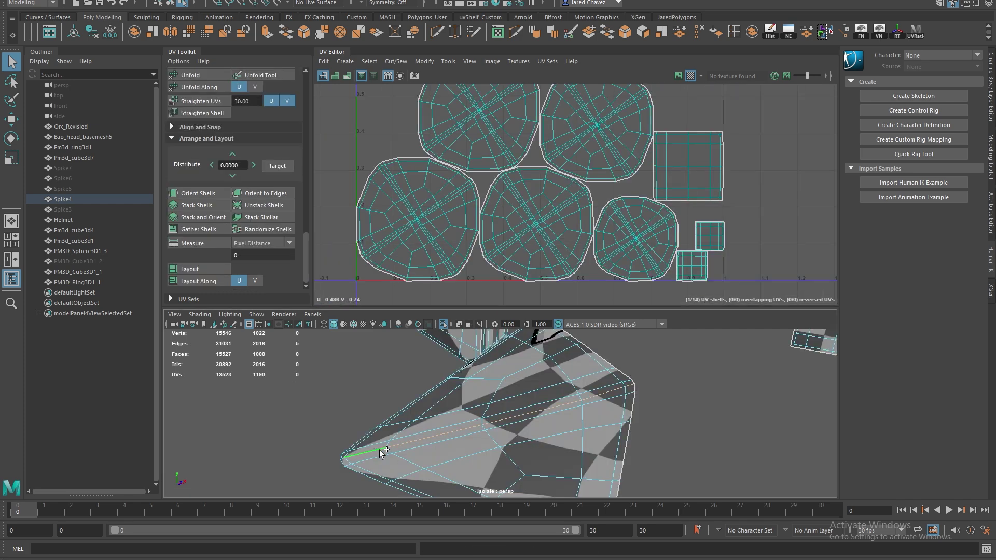
- Select the seam edges running from base to tip along a Spike4 spike's corners and cut them
{"action": "left_click_drag", "start_coordinate": [410, 461], "coordinate": [563, 392], "text": "alt"}
{"action": "double_click", "coordinate": [495, 445], "text": "shift"}
{"action": "scroll", "coordinate": [233, 197], "scroll_direction": "up", "scroll_amount": 3}
{"action": "left_click", "coordinate": [190, 122]}
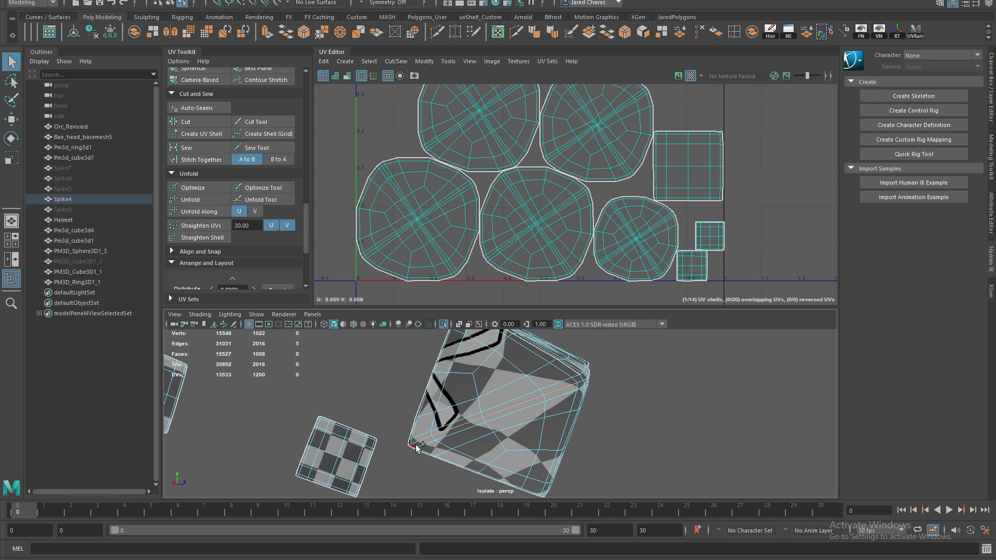
- Select the UV shell of the spike cut along its corners and unfold it into four joined petals
{"action": "right_click_drag", "start_coordinate": [589, 161], "coordinate": [624, 162]}
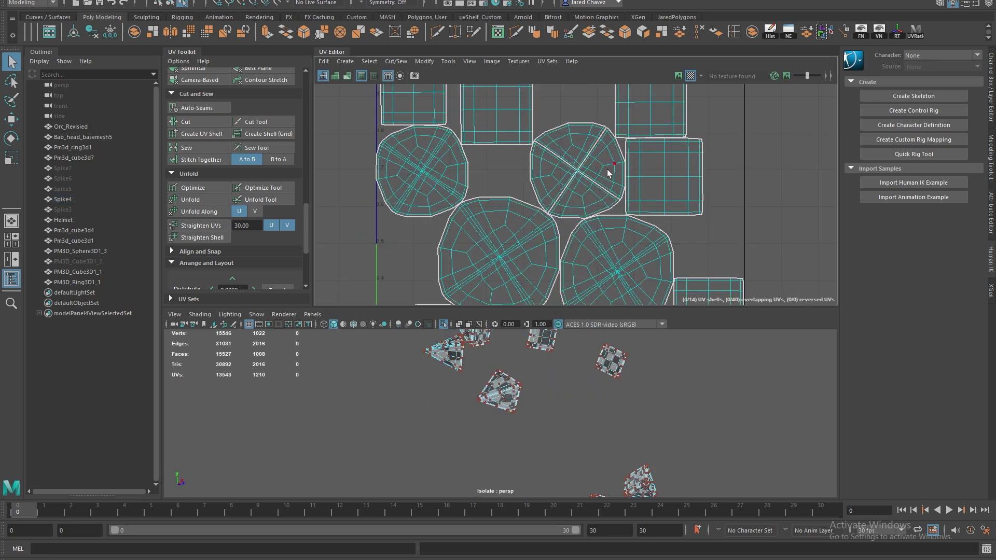
{"action": "scroll", "coordinate": [591, 172], "scroll_direction": "up", "scroll_amount": 8}
{"action": "left_click", "coordinate": [528, 179]}
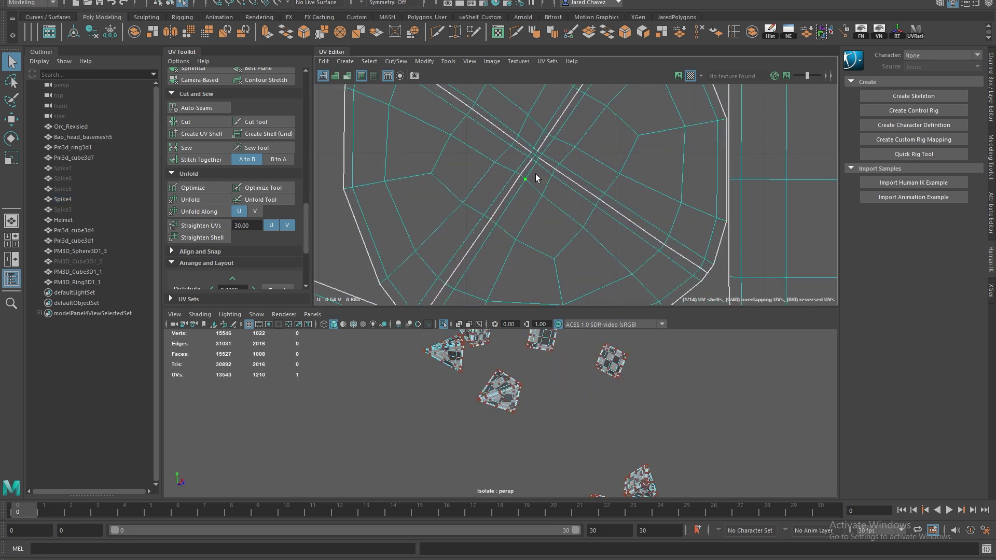
{"action": "double_click", "coordinate": [536, 178]}
{"action": "left_click", "coordinate": [195, 200]}
{"action": "left_click", "coordinate": [195, 199]}
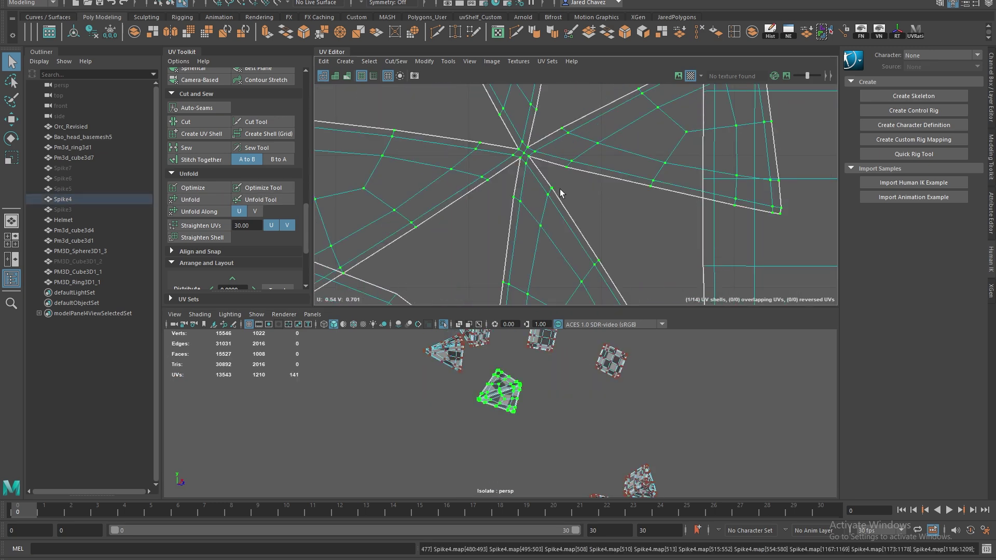
{"action": "scroll", "coordinate": [560, 189], "scroll_direction": "down", "scroll_amount": 7}
{"action": "scroll", "coordinate": [556, 185], "scroll_direction": "up", "scroll_amount": 5}
{"action": "scroll", "coordinate": [543, 182], "scroll_direction": "down", "scroll_amount": 3}
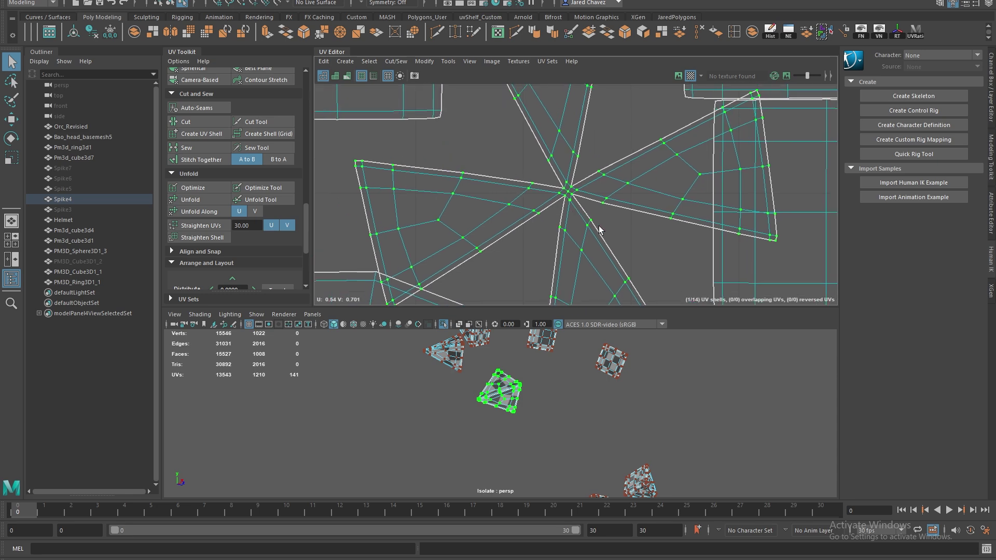
{"action": "scroll", "coordinate": [571, 208], "scroll_direction": "up", "scroll_amount": 3}
{"action": "scroll", "coordinate": [597, 187], "scroll_direction": "down", "scroll_amount": 6}
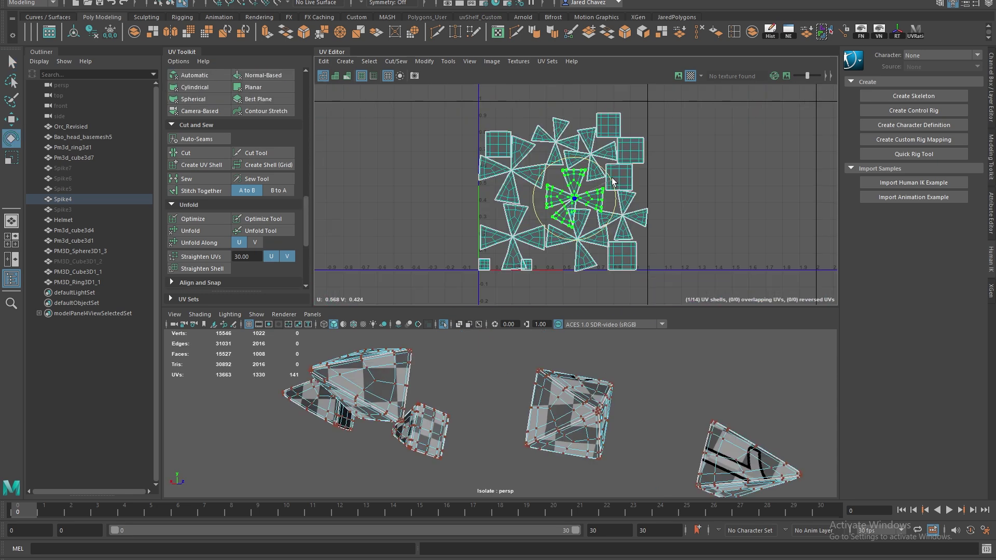
{"action": "left_click", "coordinate": [551, 136]}
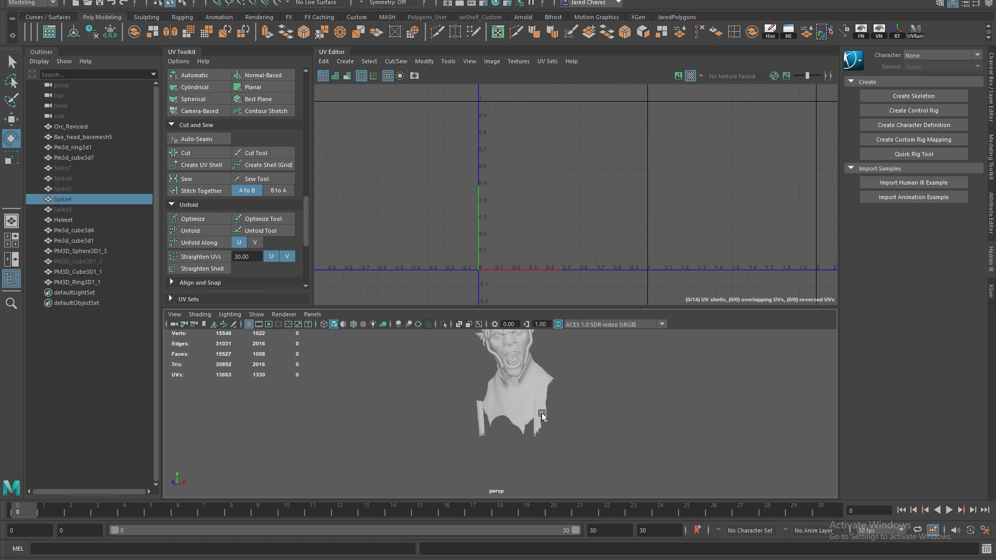
- Select the hanging straps PM3D_Cube3D1_1 and create camera-based UVs for them
{"action": "left_click", "coordinate": [542, 415]}
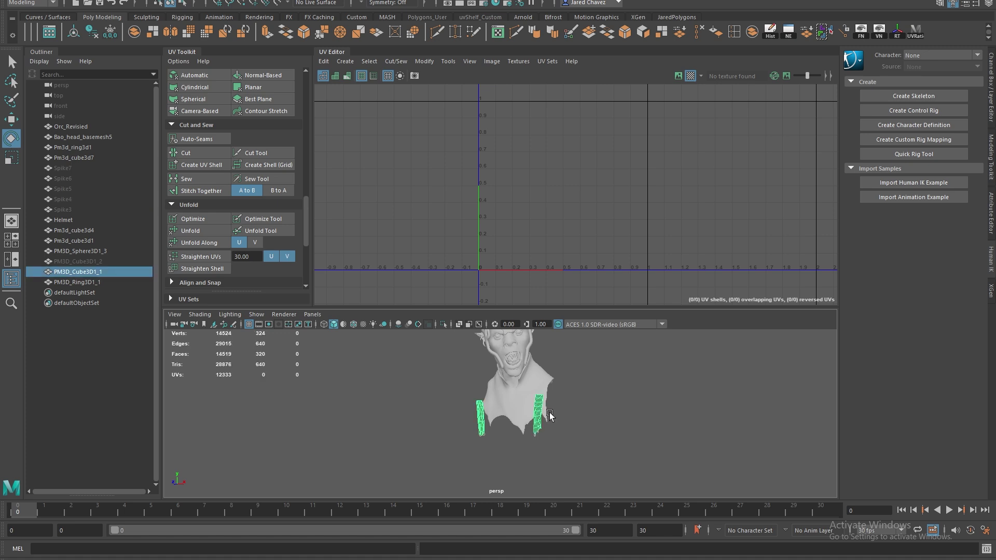
{"action": "key", "text": "f"}
{"action": "scroll", "coordinate": [209, 207], "scroll_direction": "up", "scroll_amount": 3}
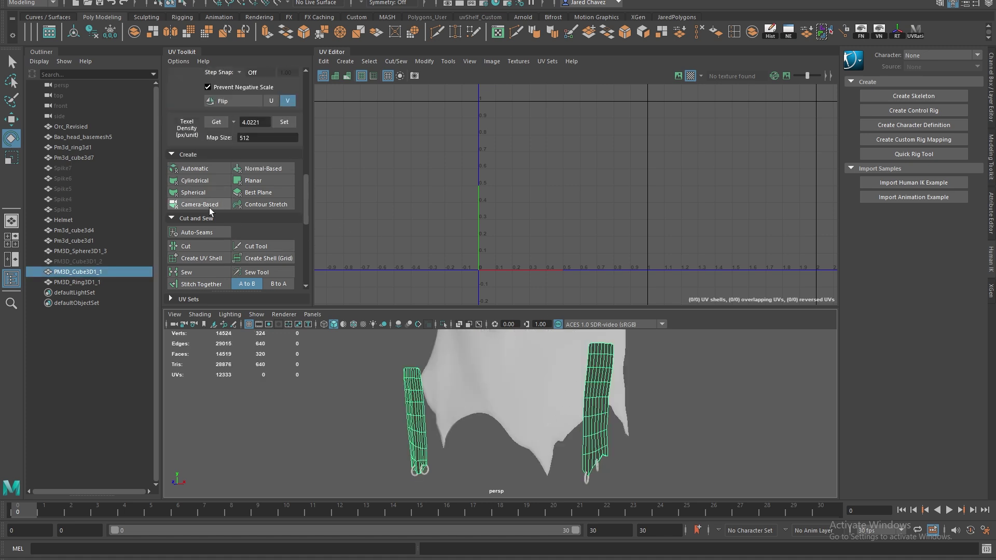
{"action": "left_click", "coordinate": [210, 208]}
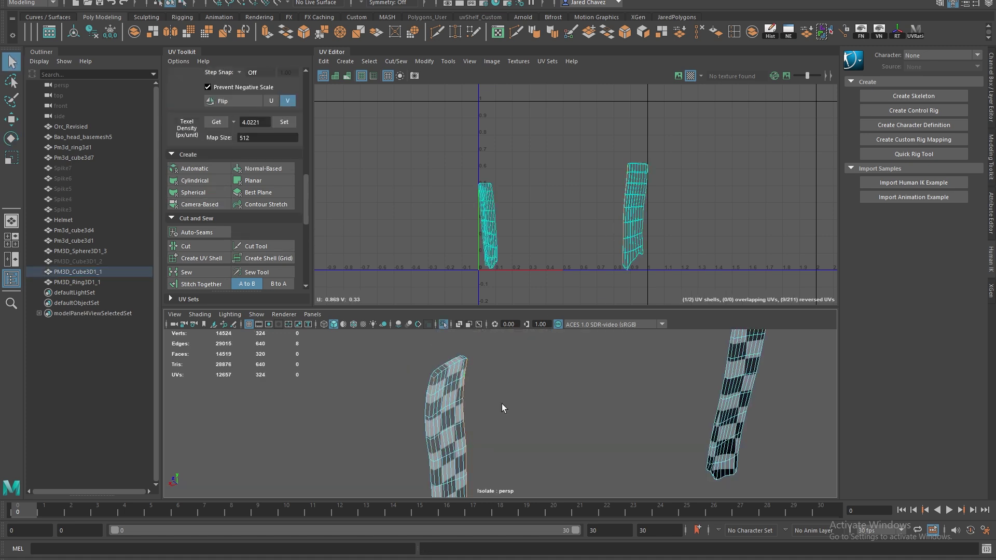
- Add the edges along the second strap of PM3D_Cube3D1_1 to the seam selection
{"action": "middle_click_drag", "start_coordinate": [502, 404], "coordinate": [516, 360], "text": "alt"}
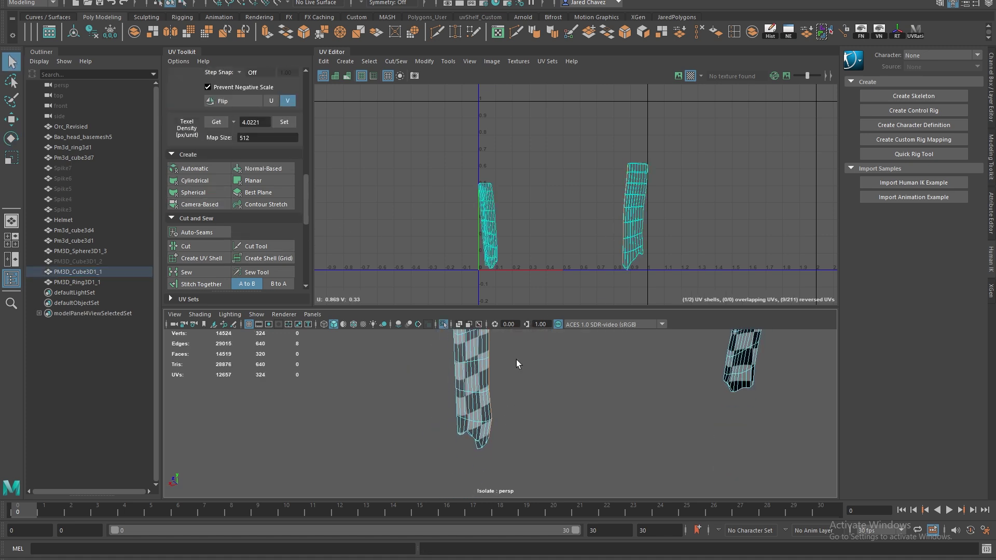
{"action": "left_click_drag", "start_coordinate": [515, 359], "coordinate": [468, 389], "text": "alt"}
{"action": "scroll", "coordinate": [466, 404], "scroll_direction": "up", "scroll_amount": 3}
{"action": "left_click", "coordinate": [383, 360], "text": "shift"}
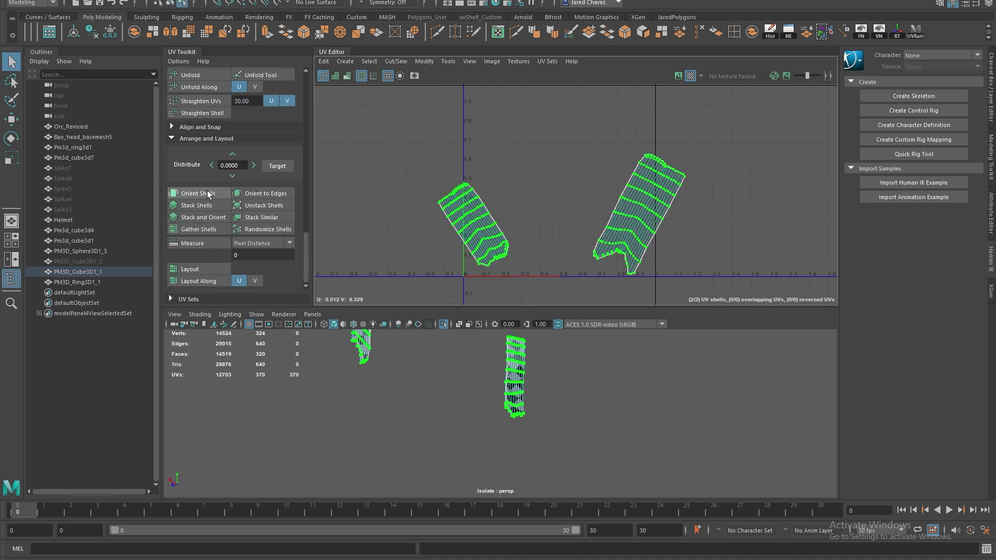
- Orient both strap shells of PM3D_Cube3D1_1 and rotate the smaller, sideways shell by 90 degrees
{"action": "left_click", "coordinate": [198, 193]}
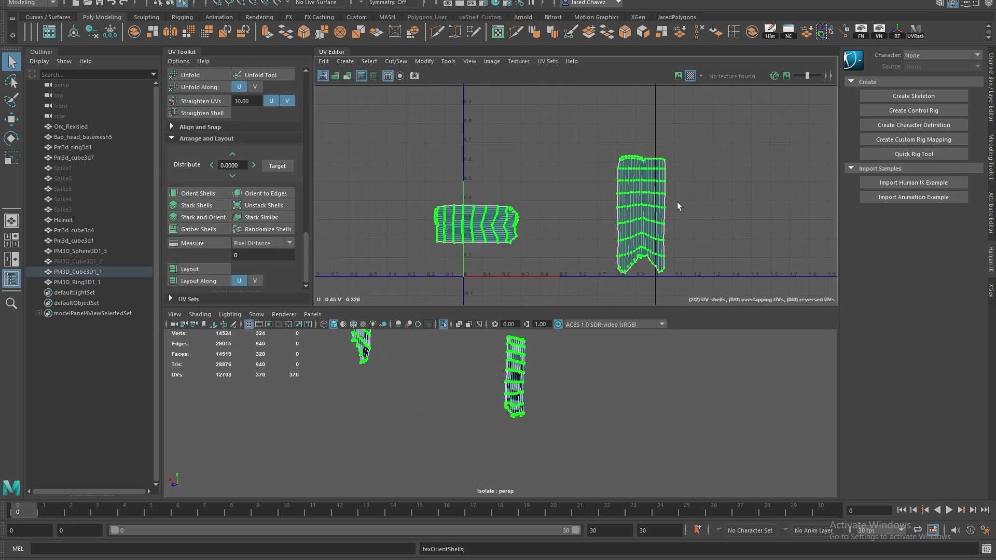
{"action": "left_click", "coordinate": [516, 230]}
{"action": "key", "text": "e"}
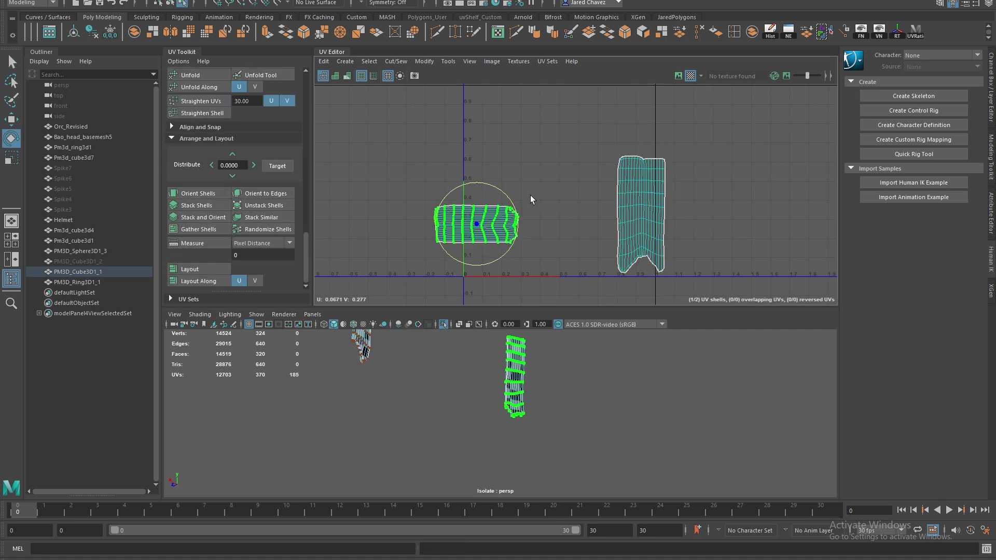
{"action": "scroll", "coordinate": [216, 173], "scroll_direction": "up", "scroll_amount": 10}
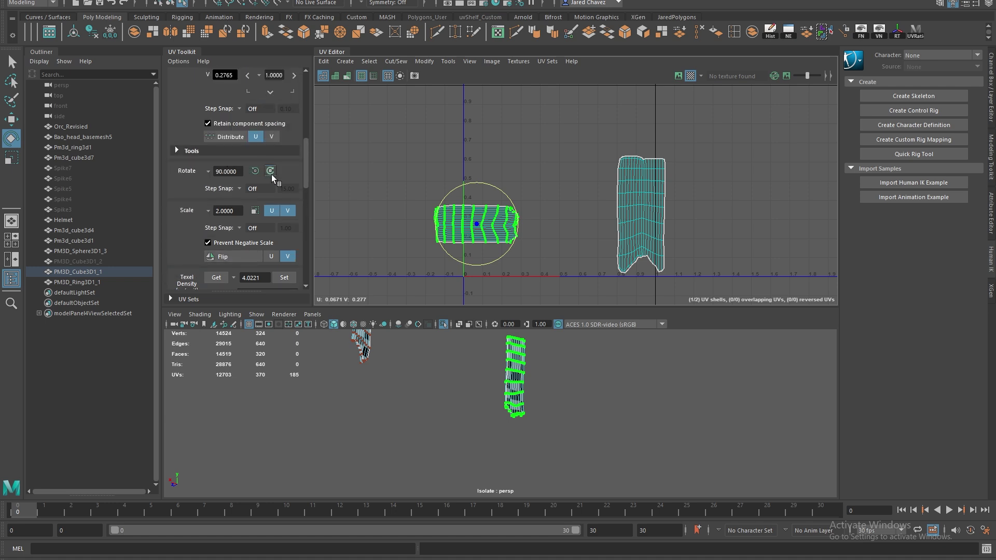
{"action": "left_click", "coordinate": [270, 171]}
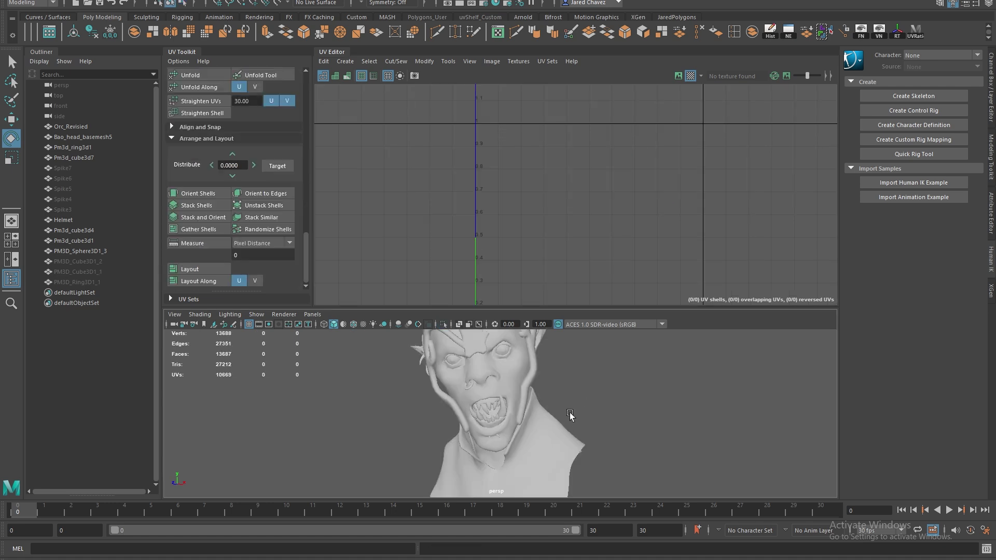
- Create camera-based UVs for the cloth piece PM3D_Sphere3D1_3 and isolate it in the viewport
{"action": "scroll", "coordinate": [575, 411], "scroll_direction": "up", "scroll_amount": 5}
{"action": "left_click", "coordinate": [546, 409]}
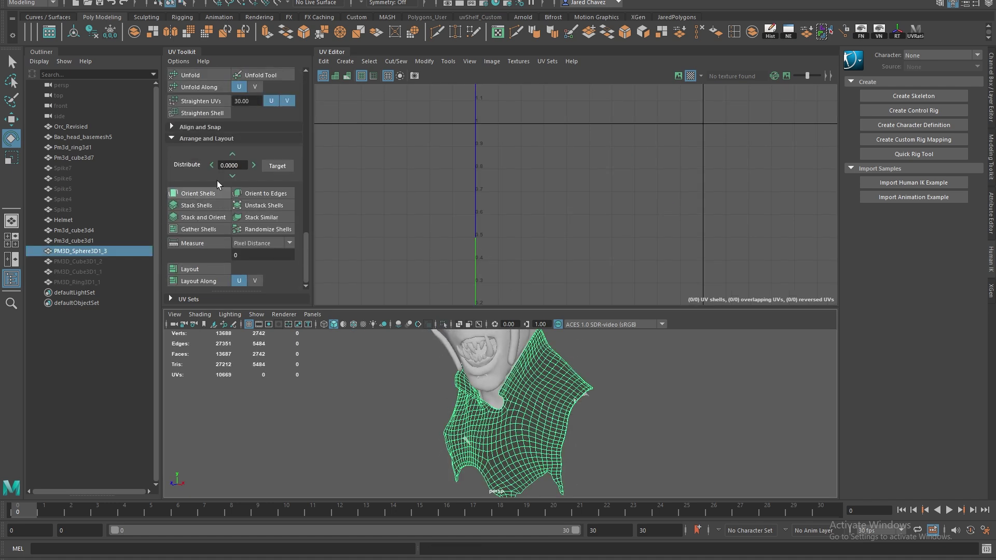
{"action": "scroll", "coordinate": [216, 181], "scroll_direction": "up", "scroll_amount": 8}
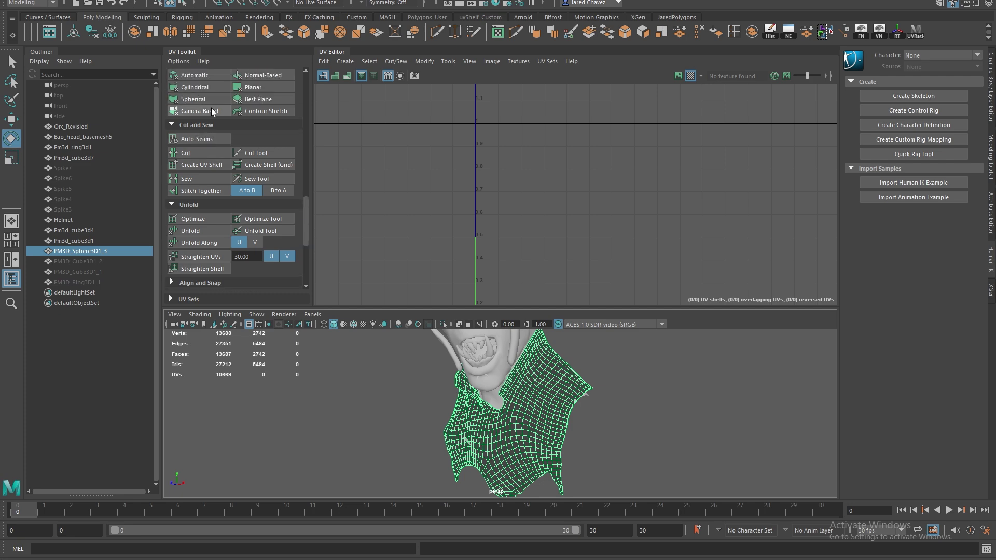
{"action": "left_click", "coordinate": [212, 111]}
{"action": "left_click_drag", "start_coordinate": [518, 374], "coordinate": [476, 391], "text": "alt"}
{"action": "key", "text": "ctrl+1"}
- Cut the UVs of PM3D_Sphere3D1_3 along its outer rim loop and along edge loops across both shoulders
{"action": "scroll", "coordinate": [475, 391], "scroll_direction": "up", "scroll_amount": 3}
{"action": "right_click_drag", "start_coordinate": [472, 386], "coordinate": [467, 366]}
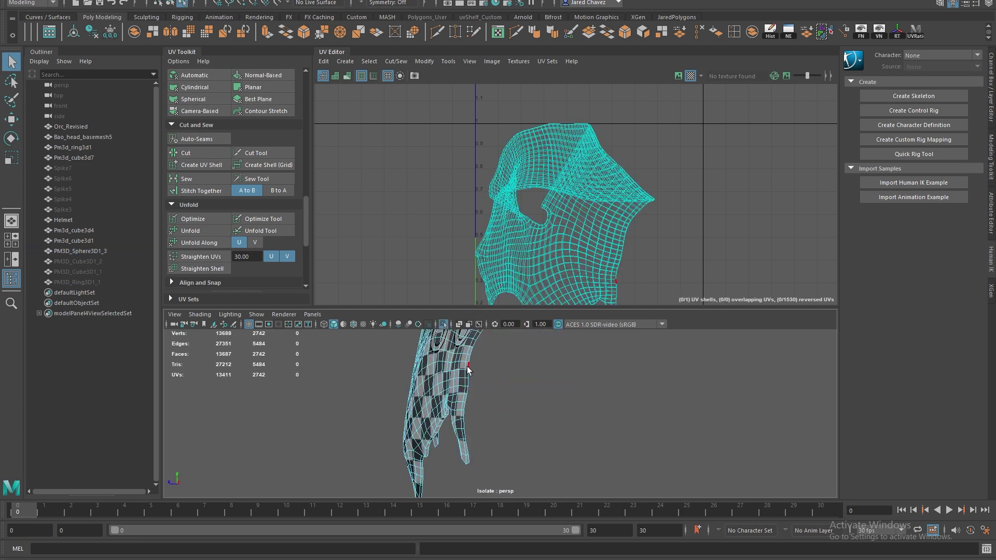
{"action": "double_click", "coordinate": [466, 366]}
{"action": "left_click_drag", "start_coordinate": [501, 383], "coordinate": [614, 430], "text": "alt"}
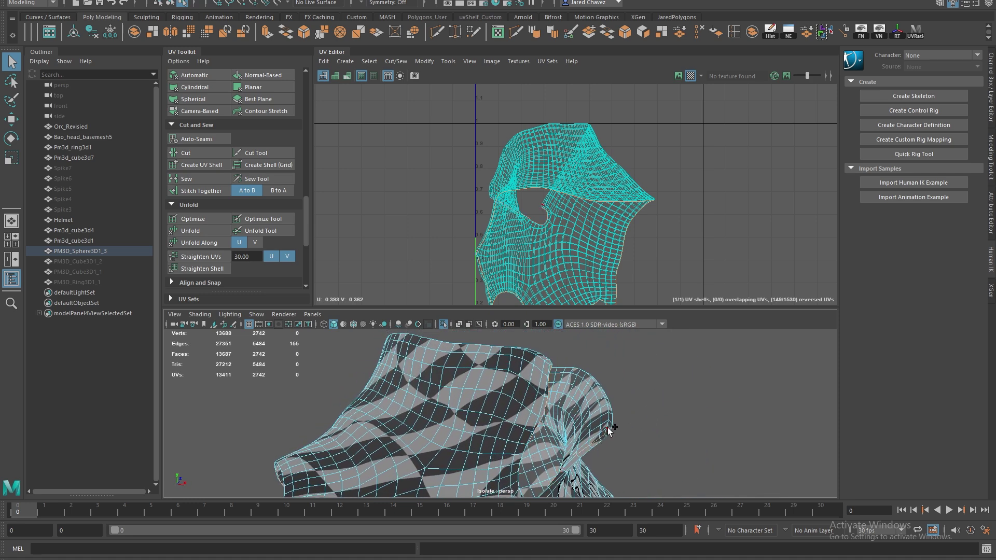
{"action": "left_click", "coordinate": [605, 430]}
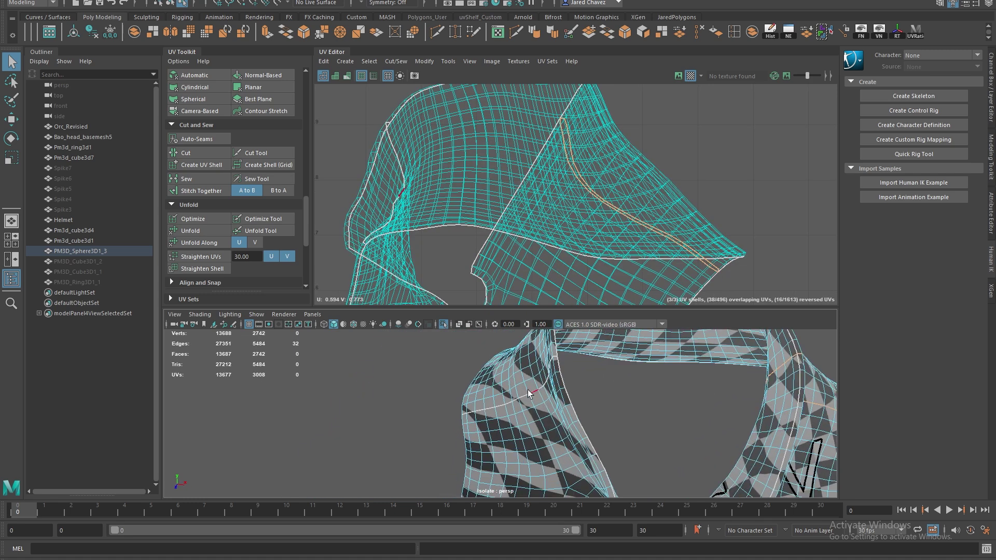
{"action": "double_click", "coordinate": [525, 395]}
{"action": "key", "text": "shift+x"}
- Unfold all UV shells of PM3D_Sphere3D1_3, then rotate one curved back shell and move it clear of its overlapping twin
{"action": "left_click_drag", "start_coordinate": [468, 144], "coordinate": [662, 305]}
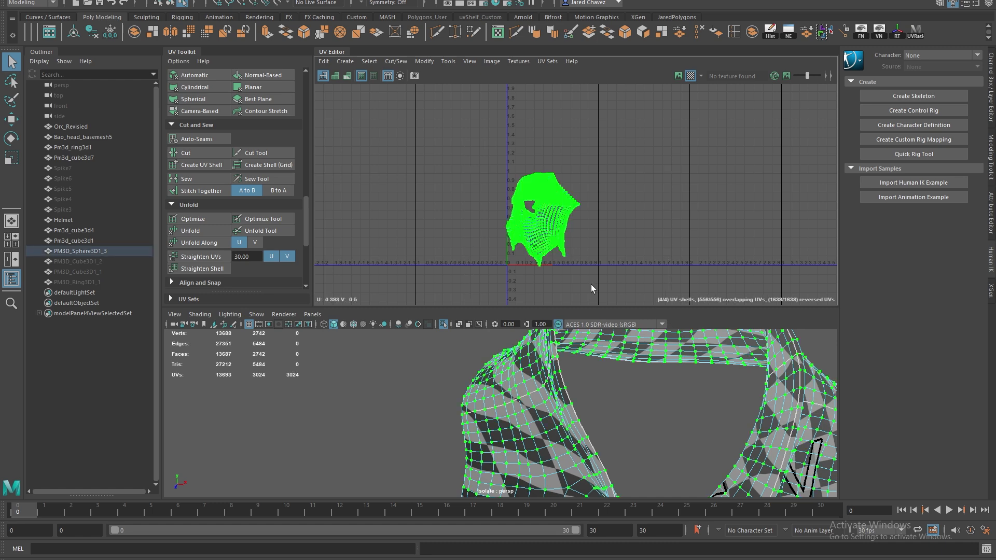
{"action": "left_click", "coordinate": [210, 221]}
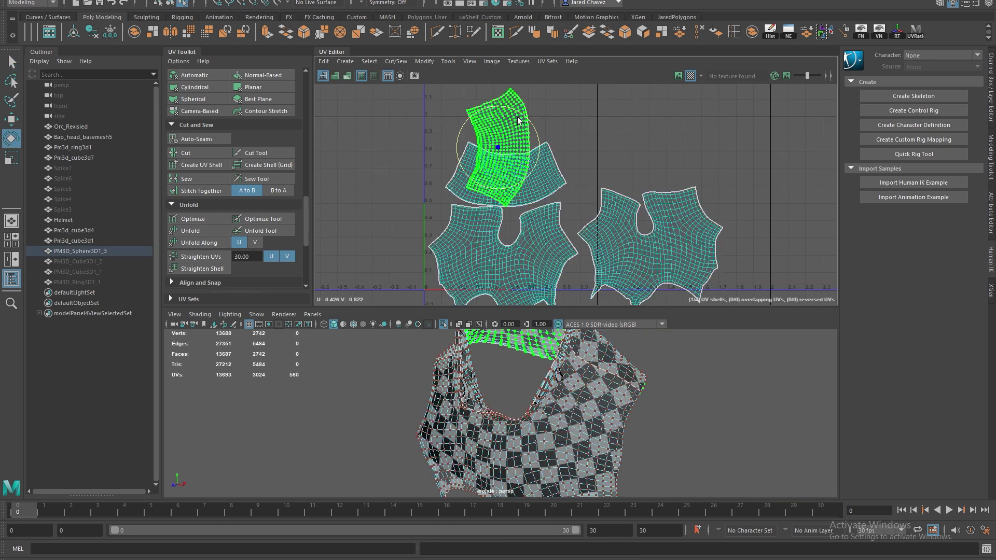
{"action": "left_click_drag", "start_coordinate": [537, 142], "coordinate": [542, 116]}
{"action": "key", "text": "w"}
{"action": "left_click_drag", "start_coordinate": [500, 144], "coordinate": [633, 155]}
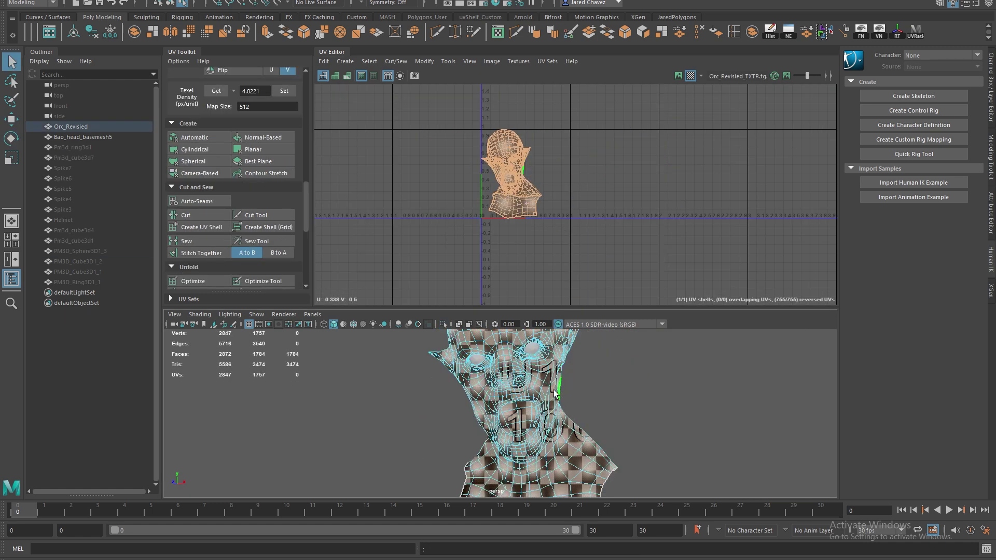
- Cut the UVs of Orc_Revised along the edge loop around the neck and the vertical edges down the back of the neck and shoulders
{"action": "middle_click_drag", "start_coordinate": [555, 394], "coordinate": [528, 412], "text": "alt"}
{"action": "scroll", "coordinate": [528, 402], "scroll_direction": "up", "scroll_amount": 5}
{"action": "left_click_drag", "start_coordinate": [612, 405], "coordinate": [574, 418], "text": "alt"}
{"action": "middle_click_drag", "start_coordinate": [573, 418], "coordinate": [473, 335], "text": "alt"}
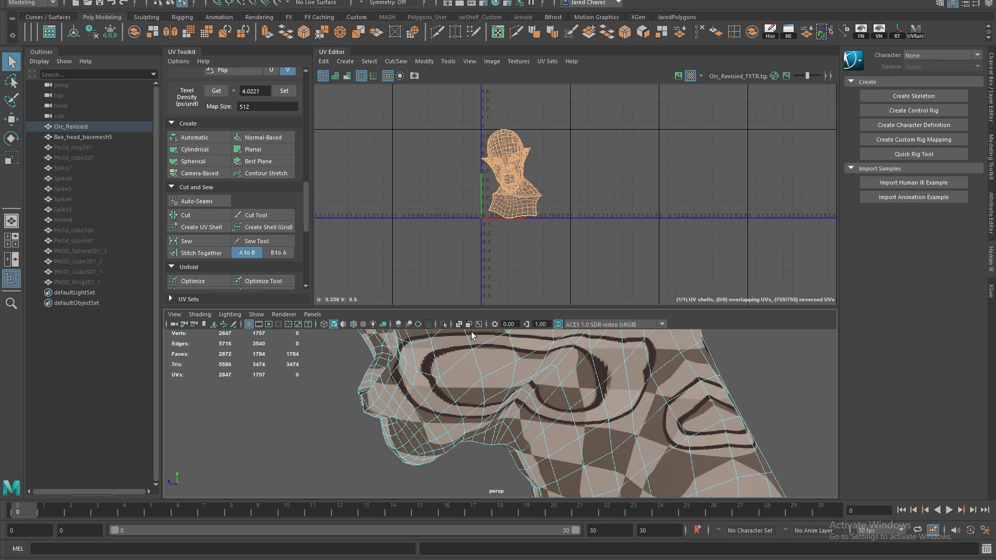
{"action": "right_click", "coordinate": [608, 441]}
{"action": "left_click", "coordinate": [596, 381]}
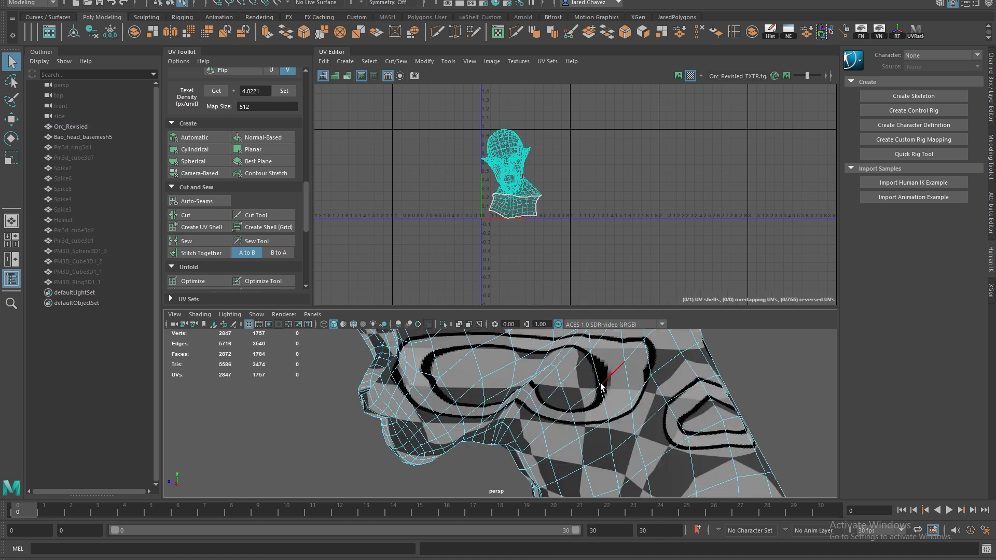
{"action": "double_click", "coordinate": [549, 420]}
{"action": "mouse_move", "coordinate": [548, 420]}
{"action": "left_mouse_down", "text": "alt"}
{"action": "mouse_move", "coordinate": [570, 400]}
{"action": "mouse_move", "coordinate": [549, 404]}
{"action": "left_mouse_up", "text": "alt"}
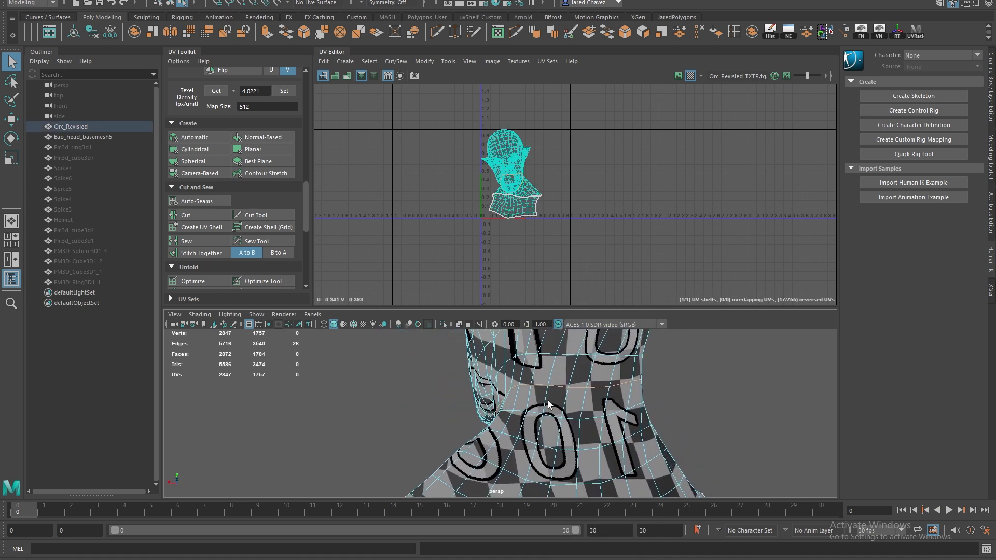
{"action": "left_click", "coordinate": [587, 397], "text": "shift"}
{"action": "scroll", "coordinate": [592, 415], "scroll_direction": "down", "scroll_amount": 3}
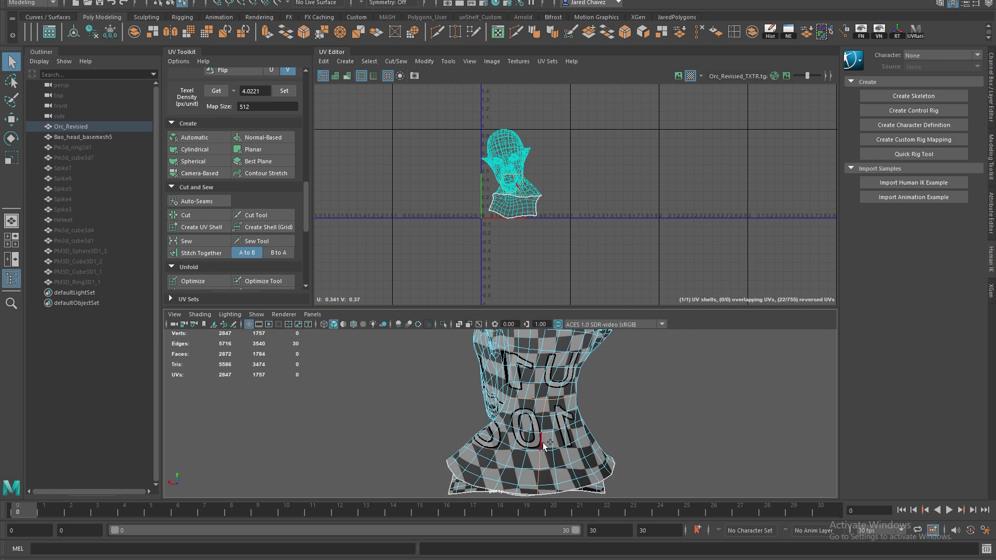
{"action": "left_click", "coordinate": [204, 215]}
{"action": "key", "text": "w"}
{"action": "middle_click_drag", "start_coordinate": [505, 220], "coordinate": [565, 219], "text": "alt"}
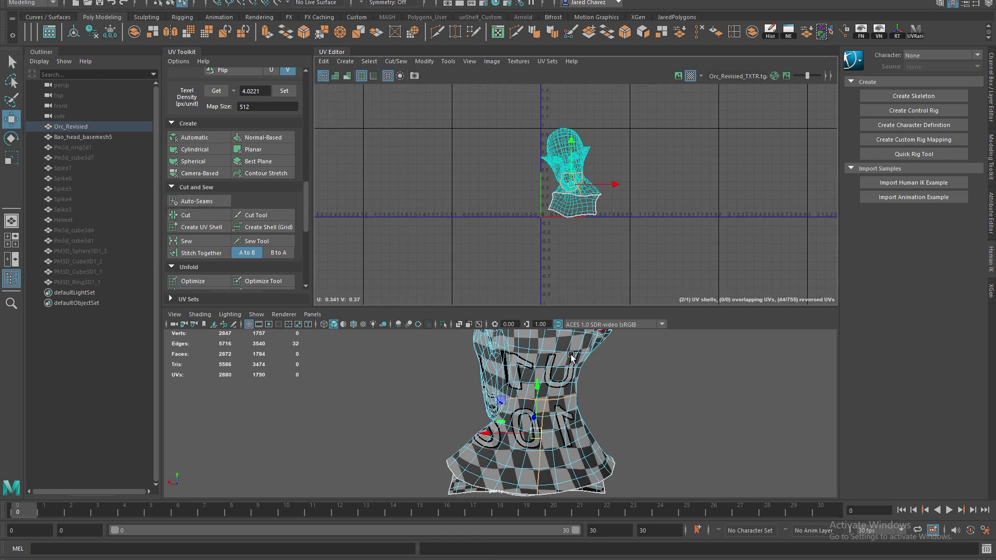
- Cut the UVs along the edge loop around the inside of the orc's mouth
{"action": "left_click_drag", "start_coordinate": [501, 416], "coordinate": [426, 387], "text": "alt"}
{"action": "scroll", "coordinate": [542, 377], "scroll_direction": "up", "scroll_amount": 5}
{"action": "left_click", "coordinate": [555, 400]}
{"action": "key", "text": "shift+x"}
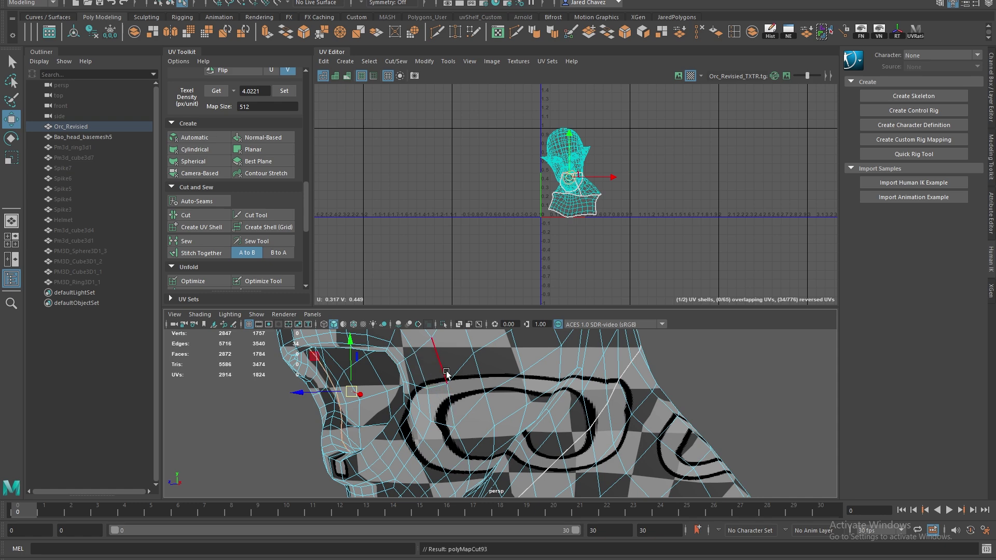
- Select the edge loops around both of the orc's nostrils and cut them
{"action": "scroll", "coordinate": [450, 374], "scroll_direction": "down", "scroll_amount": 3}
{"action": "middle_click_drag", "start_coordinate": [450, 376], "coordinate": [513, 431], "text": "alt"}
{"action": "scroll", "coordinate": [448, 403], "scroll_direction": "up", "scroll_amount": 3}
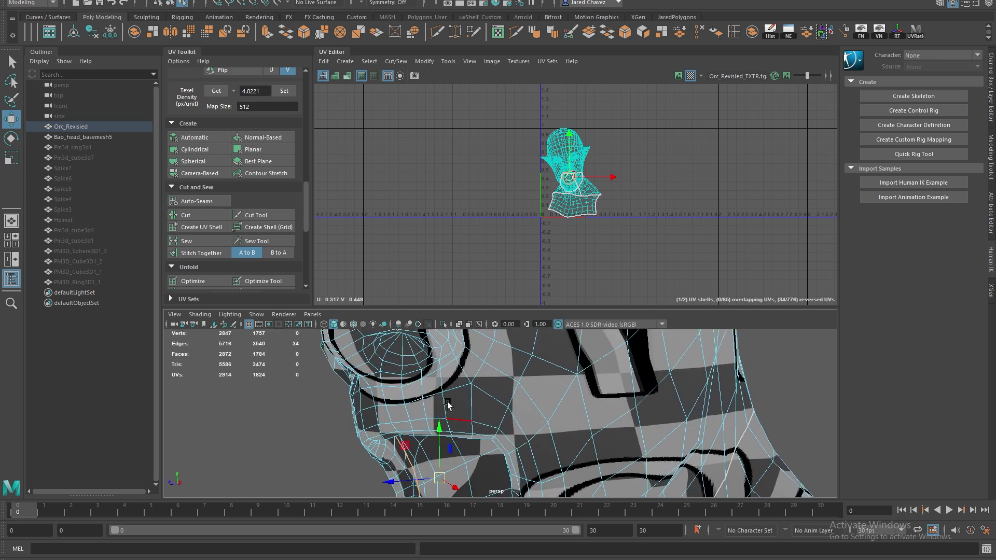
{"action": "double_click", "coordinate": [395, 355]}
{"action": "left_click_drag", "start_coordinate": [396, 357], "coordinate": [469, 358], "text": "alt"}
{"action": "left_click", "coordinate": [444, 351], "text": "shift"}
{"action": "double_click", "coordinate": [445, 350], "text": "shift"}
{"action": "key", "text": "shift+x"}
{"action": "scroll", "coordinate": [451, 358], "scroll_direction": "down", "scroll_amount": 4}
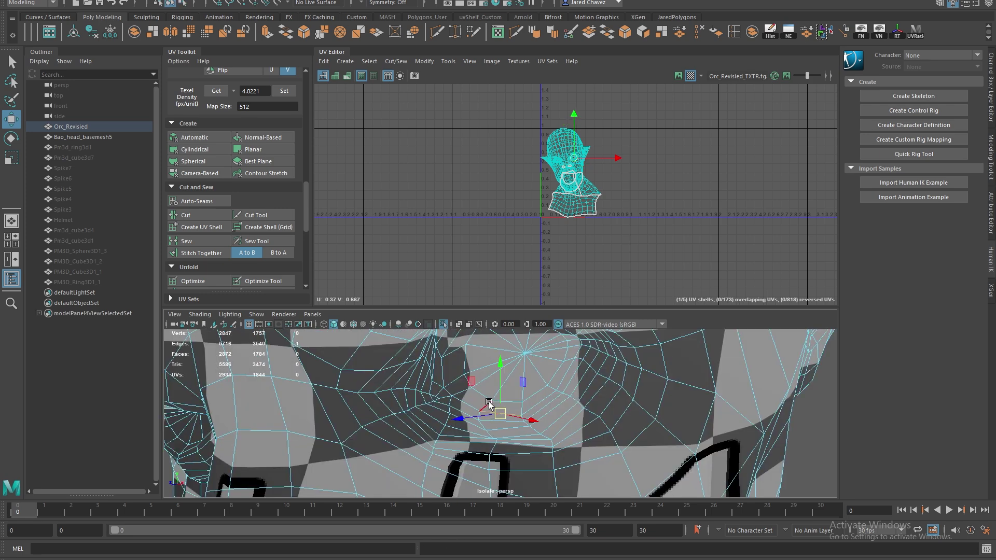
- Cut the edge loops around both of the orc's eyes and a T-shaped seam over the back of the skull
{"action": "left_click", "coordinate": [484, 394]}
{"action": "double_click", "coordinate": [484, 396]}
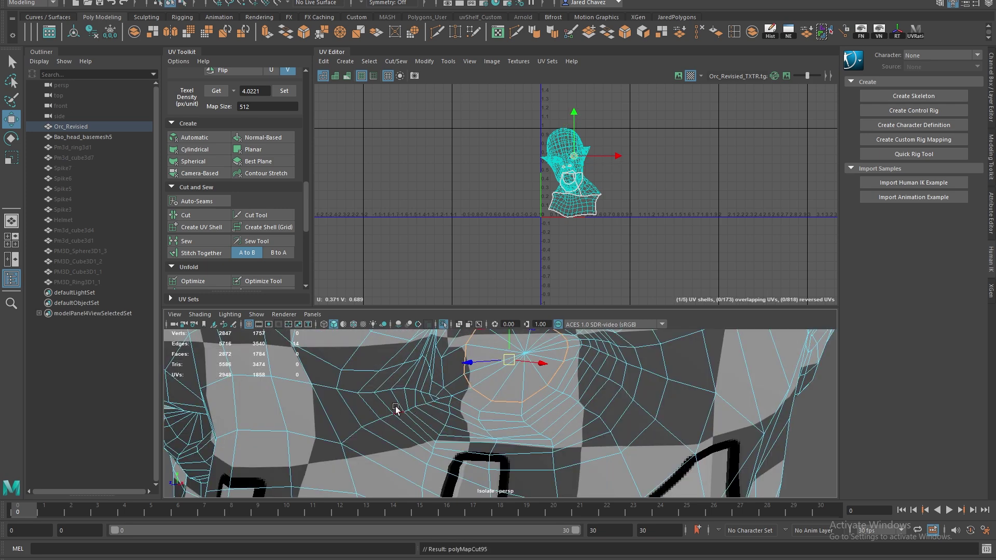
{"action": "left_click_drag", "start_coordinate": [282, 407], "coordinate": [393, 430], "text": "alt"}
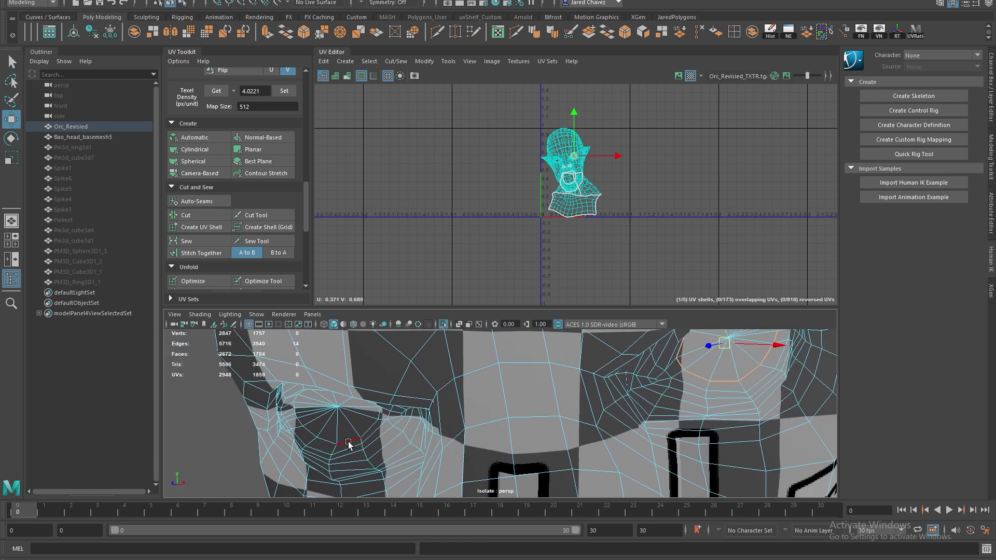
{"action": "double_click", "coordinate": [348, 443]}
{"action": "key", "text": "shift+x"}
{"action": "scroll", "coordinate": [369, 435], "scroll_direction": "down", "scroll_amount": 8}
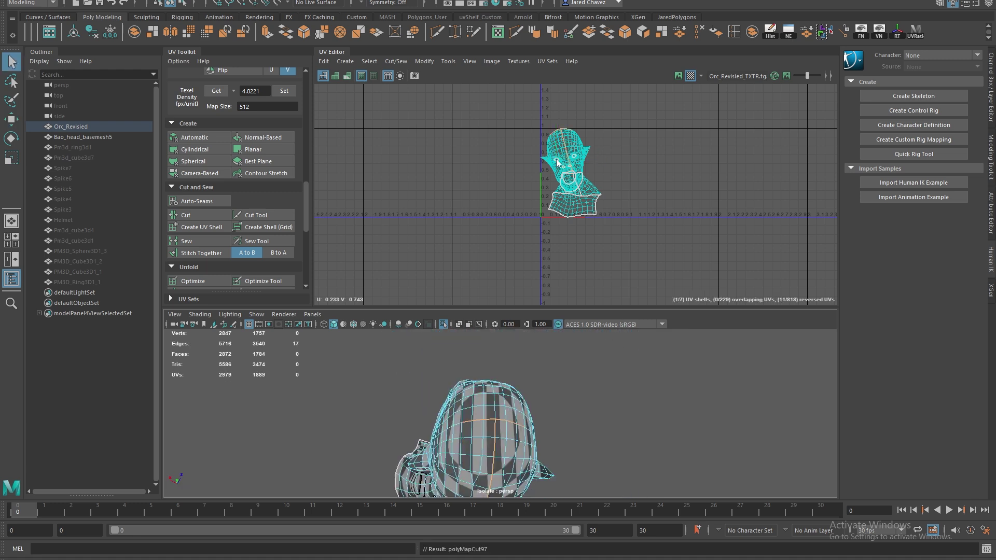
- Select all UVs of Orc_Revised and unfold them
{"action": "right_click_drag", "start_coordinate": [557, 162], "coordinate": [600, 161]}
{"action": "left_click_drag", "start_coordinate": [511, 108], "coordinate": [658, 263]}
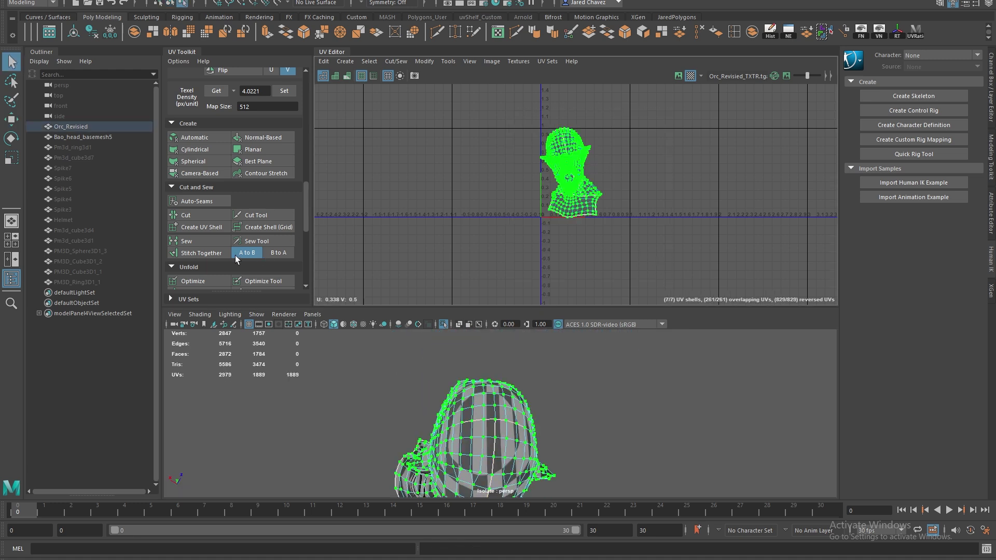
{"action": "scroll", "coordinate": [203, 223], "scroll_direction": "down", "scroll_amount": 3}
{"action": "left_click", "coordinate": [209, 169]}
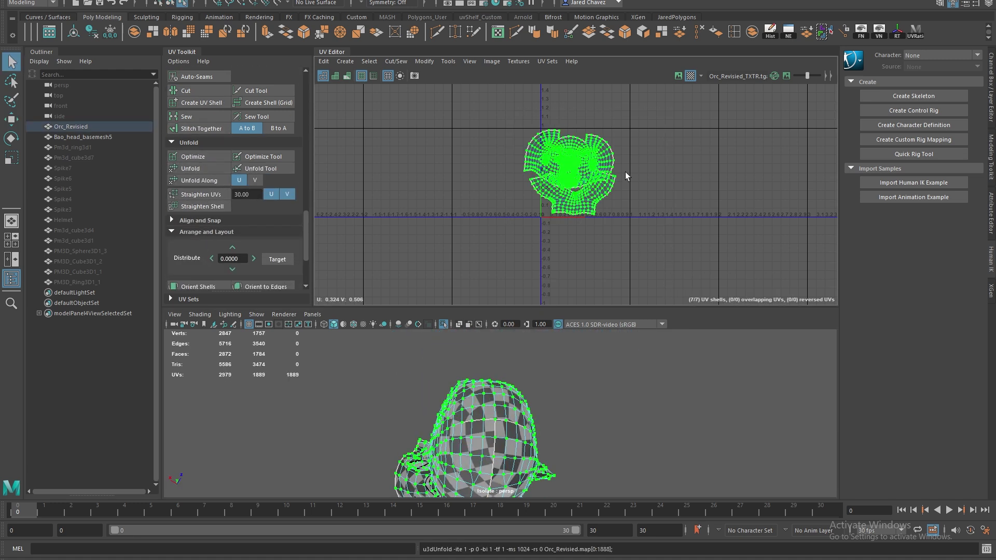
- Separate the head shell from the other orc shells and move the neck, mouth, eye and nostril shells outside the UV tile
{"action": "scroll", "coordinate": [605, 171], "scroll_direction": "up", "scroll_amount": 5}
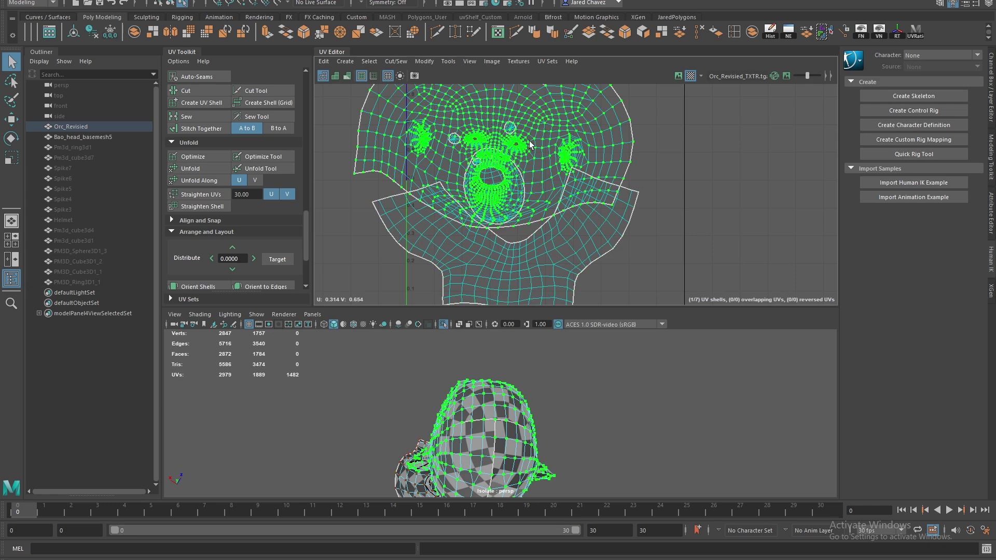
{"action": "key", "text": "w"}
{"action": "left_click_drag", "start_coordinate": [494, 188], "coordinate": [671, 160]}
{"action": "scroll", "coordinate": [671, 160], "scroll_direction": "down", "scroll_amount": 3}
{"action": "left_click_drag", "start_coordinate": [509, 133], "coordinate": [599, 240]}
{"action": "right_click_drag", "start_coordinate": [600, 240], "coordinate": [646, 252], "text": "shift"}
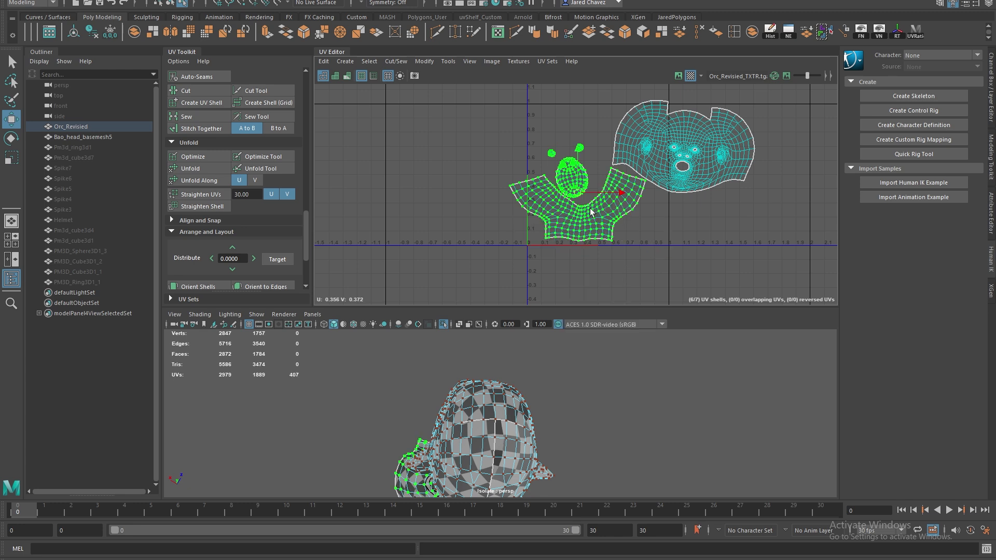
{"action": "left_click_drag", "start_coordinate": [556, 195], "coordinate": [399, 207]}
- Move the orc's head shell into the 0-1 UV tile and rotate it slightly to level it
{"action": "left_click", "coordinate": [674, 166]}
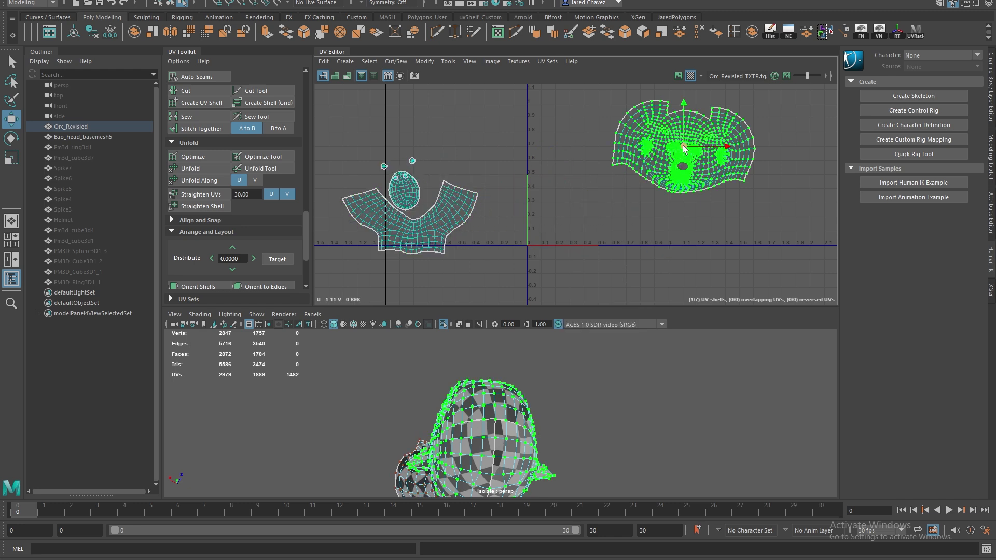
{"action": "left_click_drag", "start_coordinate": [684, 148], "coordinate": [602, 170]}
{"action": "key", "text": "e"}
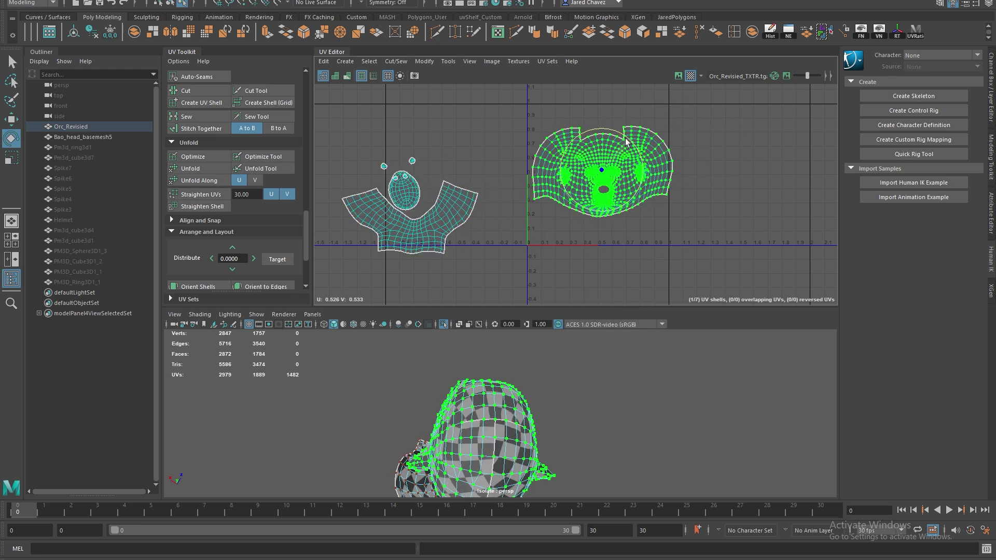
{"action": "left_click_drag", "start_coordinate": [625, 137], "coordinate": [627, 139]}
- Optimize the UVs of the orc's head shell
{"action": "scroll", "coordinate": [619, 149], "scroll_direction": "up", "scroll_amount": 3}
{"action": "middle_click_drag", "start_coordinate": [607, 150], "coordinate": [565, 138], "text": "alt"}
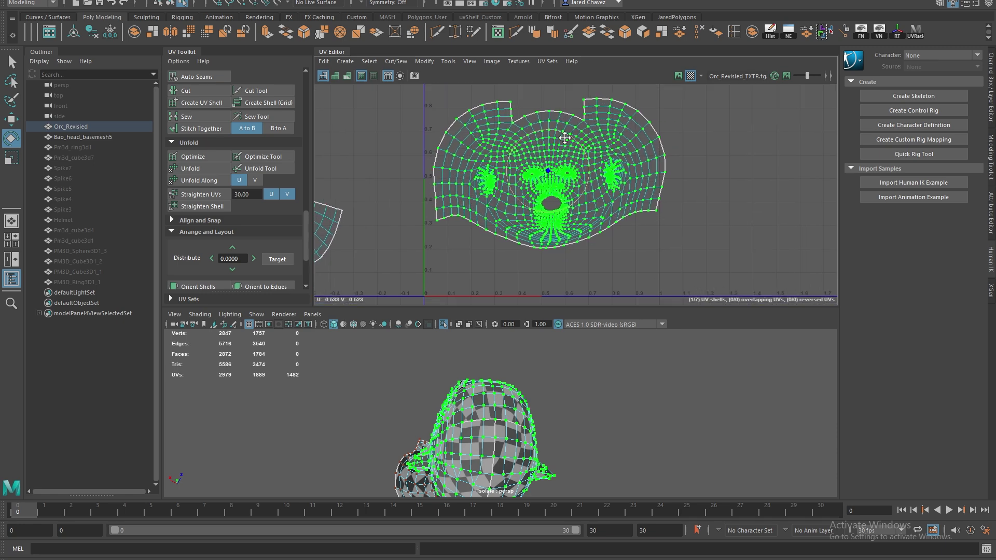
{"action": "scroll", "coordinate": [560, 187], "scroll_direction": "up", "scroll_amount": 3}
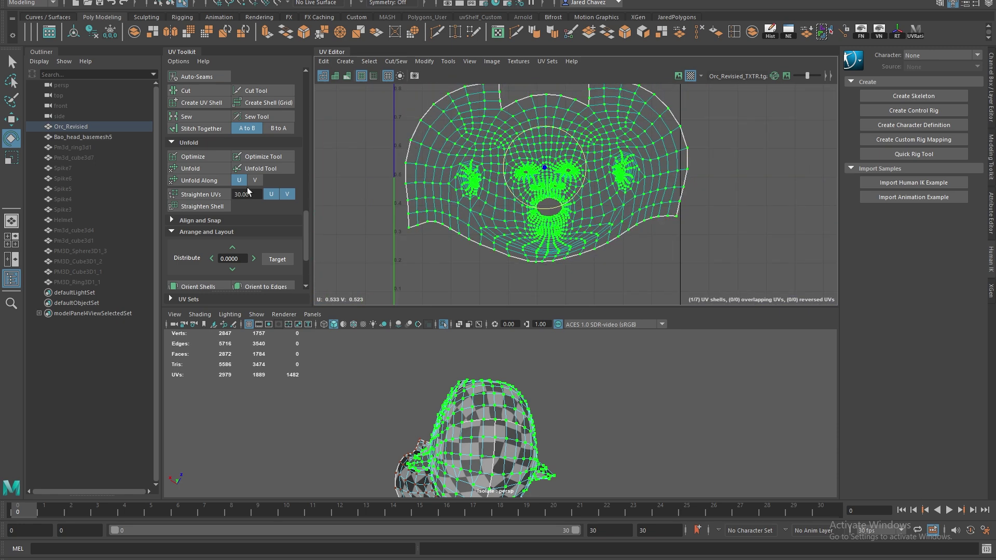
{"action": "left_click", "coordinate": [208, 157]}
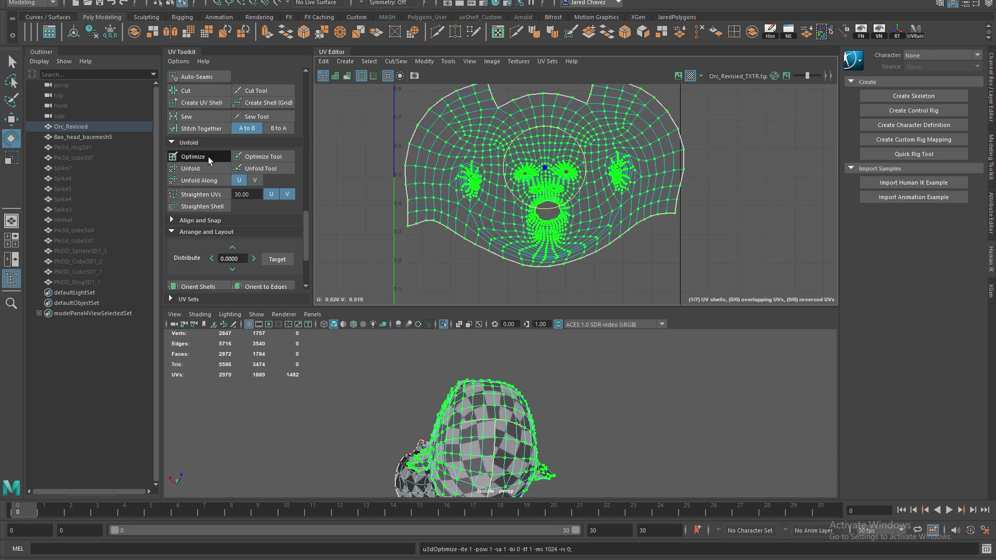
- Straighten the left and right border UVs of the head shell into vertical lines and align them with the UV tile's sides
{"action": "middle_click_drag", "start_coordinate": [676, 113], "coordinate": [612, 150], "text": "alt"}
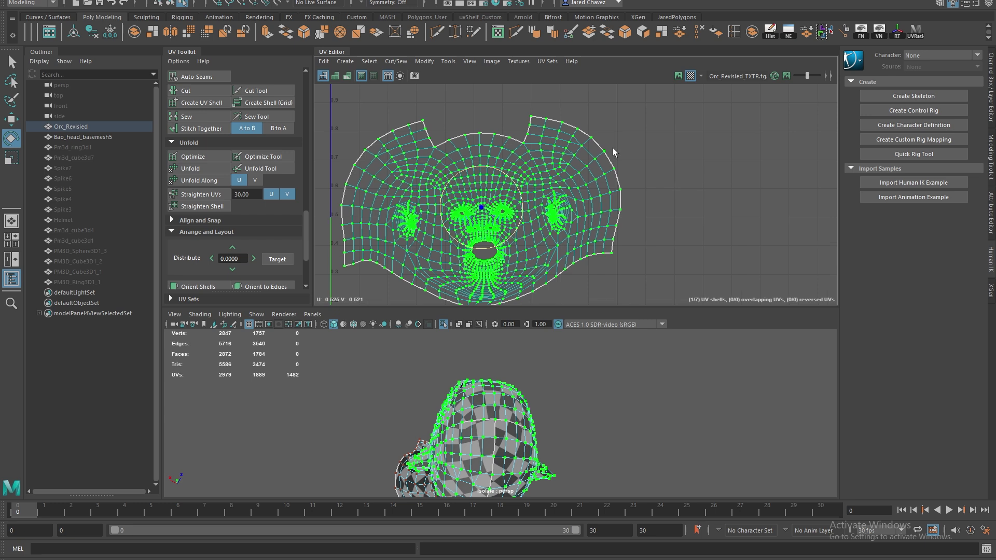
{"action": "left_click", "coordinate": [604, 151]}
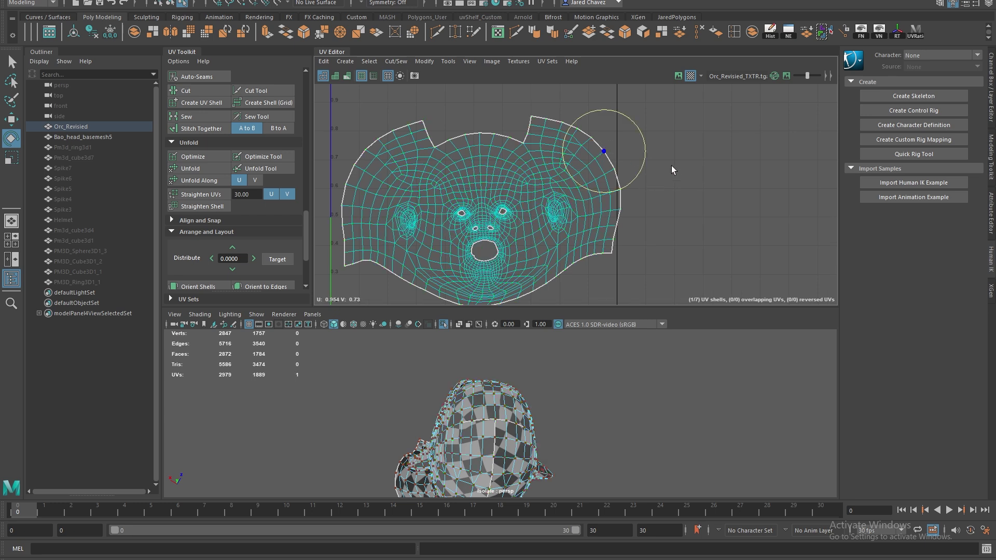
{"action": "key", "text": "q"}
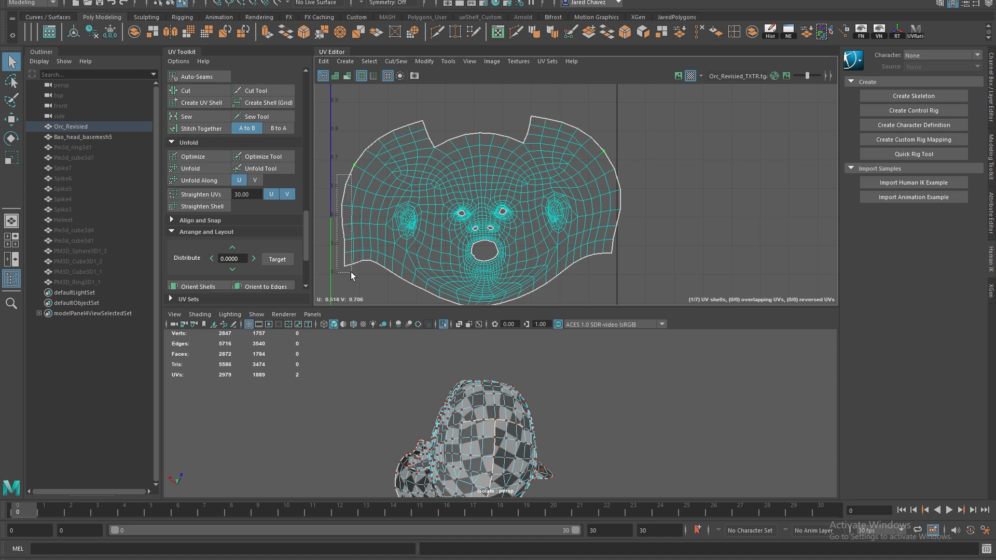
{"action": "left_click_drag", "start_coordinate": [351, 272], "coordinate": [349, 272], "text": "shift"}
{"action": "key", "text": "r"}
{"action": "mouse_move", "coordinate": [391, 215]}
{"action": "left_mouse_down"}
{"action": "mouse_move", "coordinate": [354, 219]}
{"action": "mouse_move", "coordinate": [373, 218]}
{"action": "left_mouse_up"}
{"action": "key", "text": "w"}
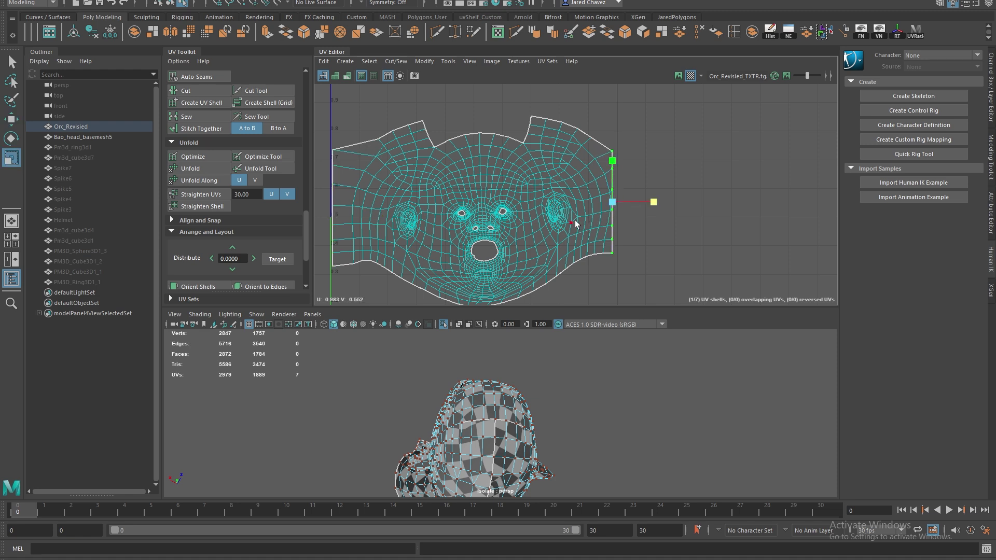
{"action": "key", "text": "w"}
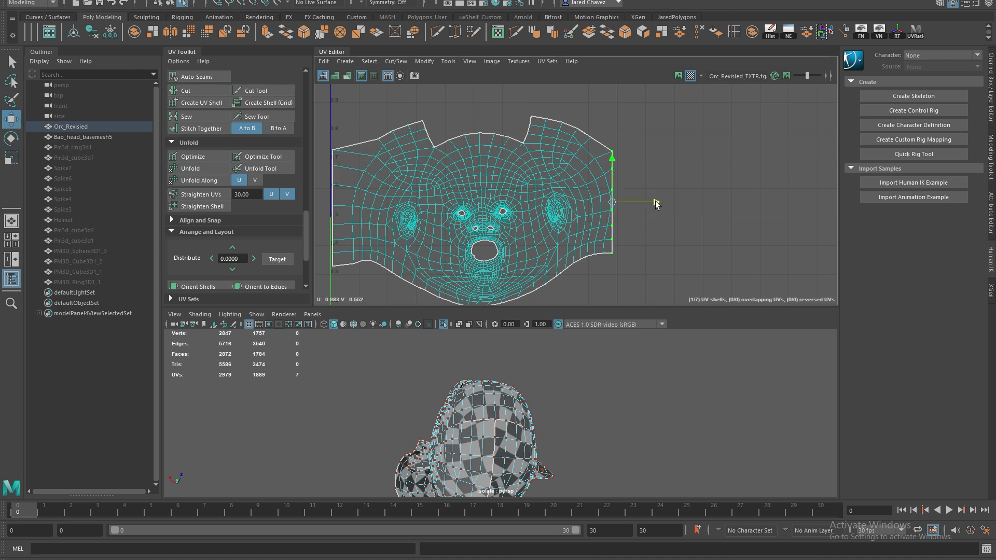
{"action": "left_click_drag", "start_coordinate": [655, 200], "coordinate": [659, 201]}
- Select the head shell's interior UVs between the straightened side borders and unfold them
{"action": "left_click_drag", "start_coordinate": [421, 131], "coordinate": [614, 285]}
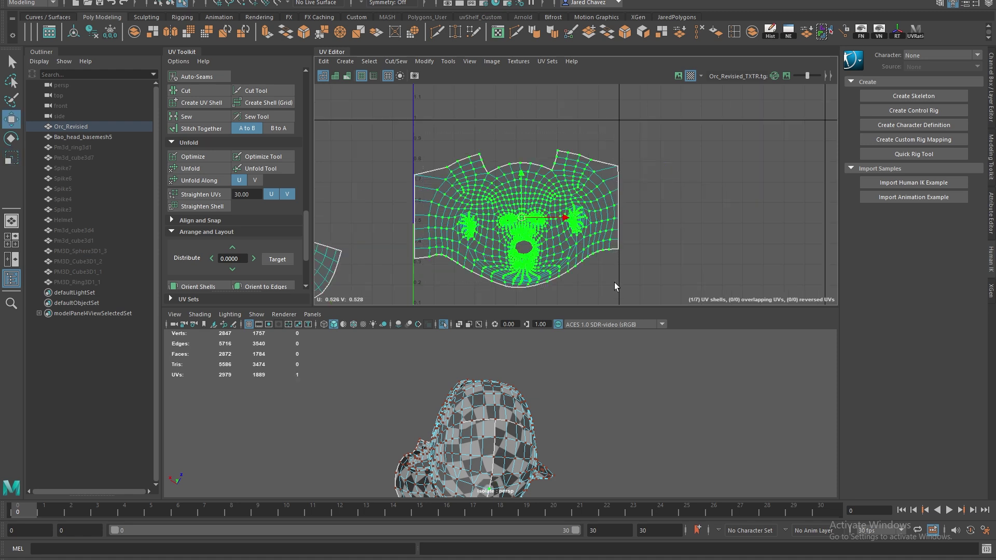
{"action": "left_click", "coordinate": [203, 168]}
{"action": "left_click", "coordinate": [196, 169]}
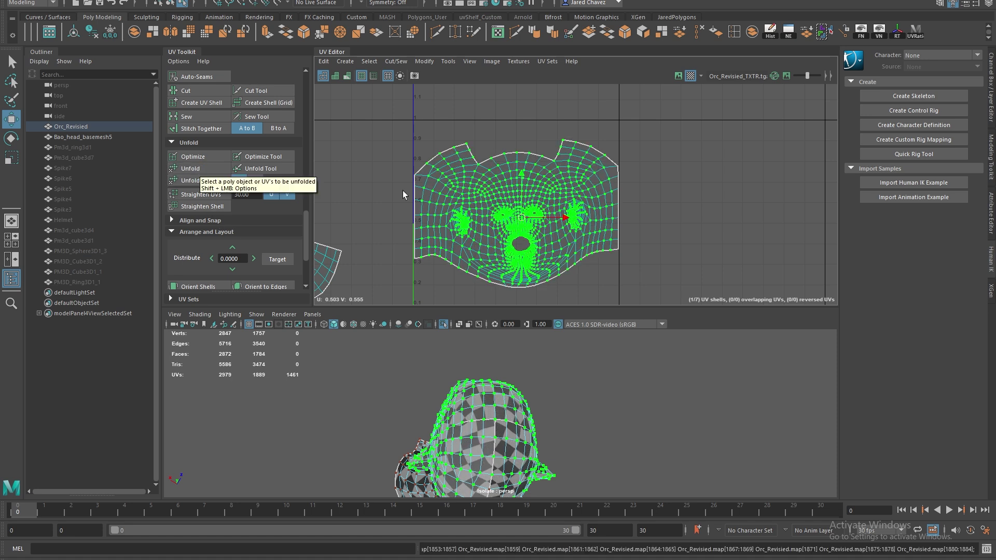
- Flatten the head shell's two upper edges against the tile's upper boundary and pull its outer corner UVs into the tile corners
{"action": "key", "text": "w"}
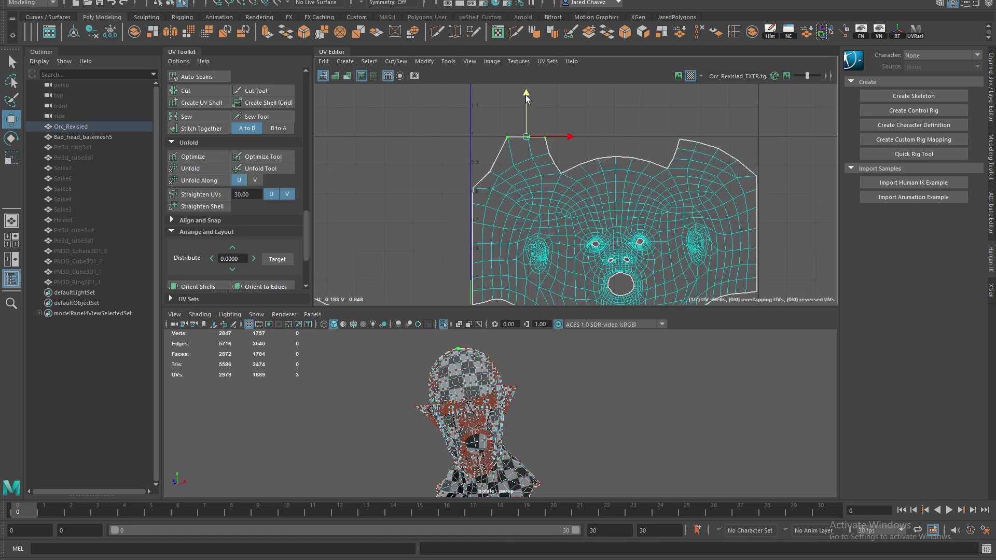
{"action": "left_click", "coordinate": [489, 165]}
{"action": "left_click_drag", "start_coordinate": [489, 165], "coordinate": [472, 135]}
{"action": "left_click_drag", "start_coordinate": [673, 131], "coordinate": [723, 155]}
{"action": "key", "text": "r"}
{"action": "left_click_drag", "start_coordinate": [697, 102], "coordinate": [698, 142]}
{"action": "key", "text": "w"}
{"action": "left_click_drag", "start_coordinate": [700, 98], "coordinate": [700, 91]}
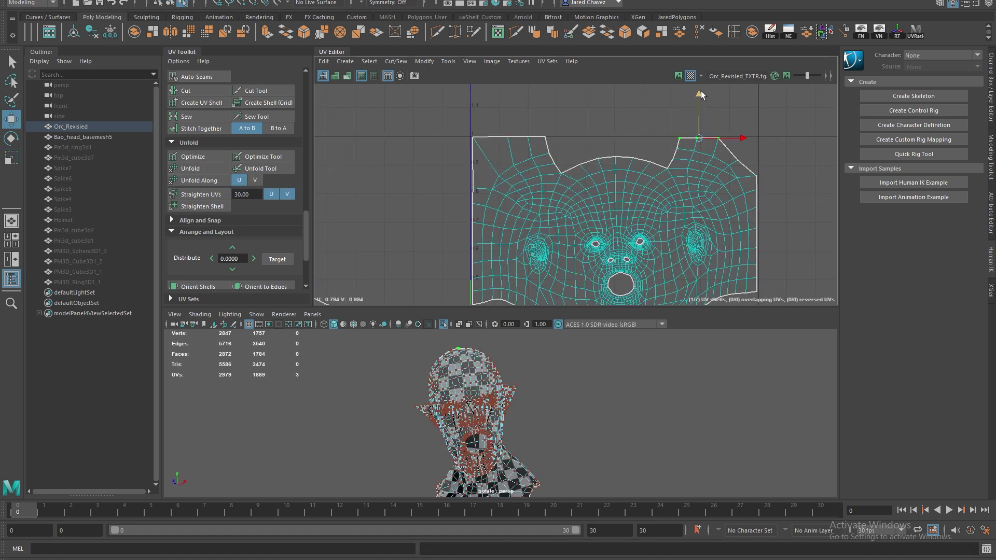
{"action": "left_click_drag", "start_coordinate": [757, 175], "coordinate": [756, 138]}
- Unfold the head shell's interior UVs again within its squared-off upper border
{"action": "scroll", "coordinate": [689, 185], "scroll_direction": "down", "scroll_amount": 4}
{"action": "left_click_drag", "start_coordinate": [543, 160], "coordinate": [709, 284]}
{"action": "left_click", "coordinate": [196, 169]}
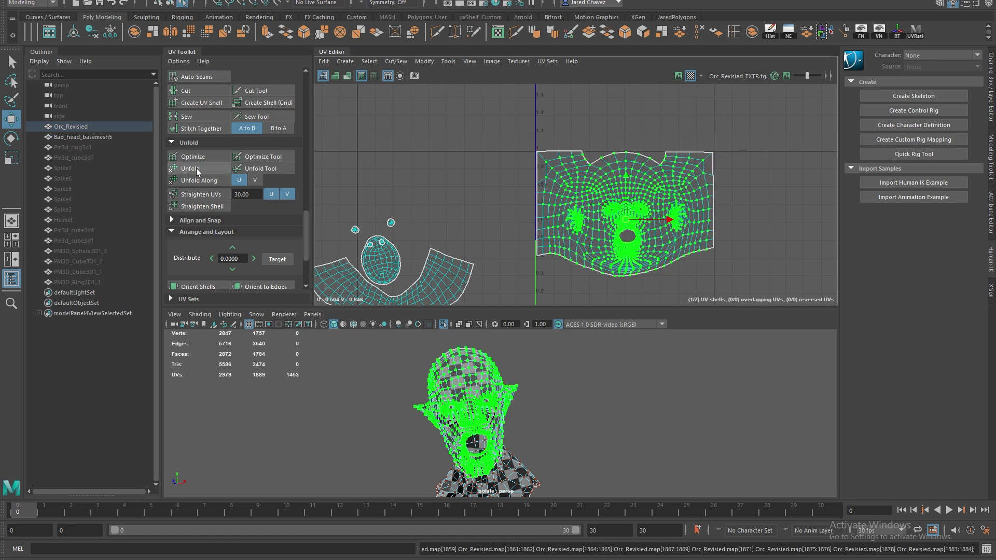
- Rotate one neck shell upright and place the other neck shell beside it below the head shell
{"action": "double_click", "coordinate": [767, 189]}
{"action": "key", "text": "e"}
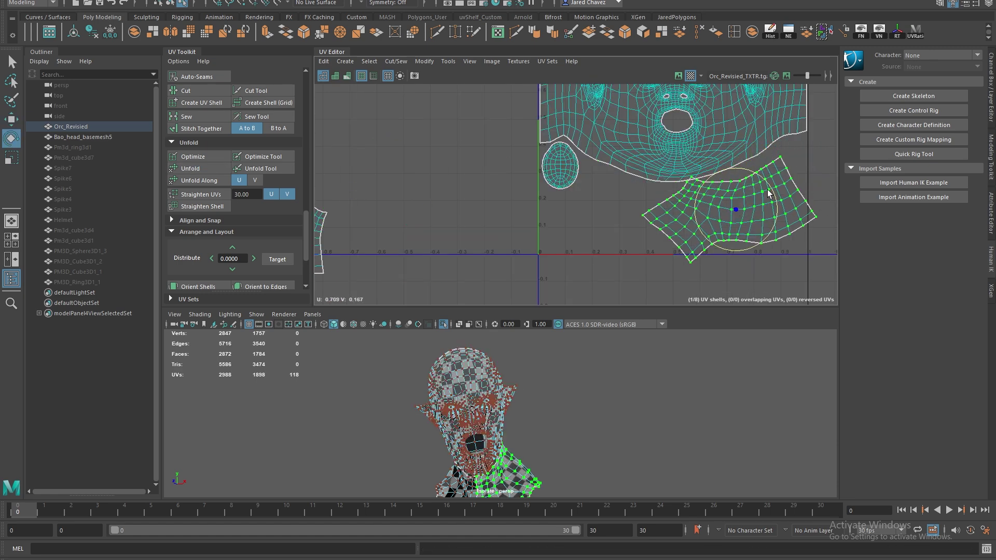
{"action": "left_click_drag", "start_coordinate": [767, 188], "coordinate": [740, 170]}
{"action": "scroll", "coordinate": [600, 241], "scroll_direction": "down", "scroll_amount": 4}
{"action": "double_click", "coordinate": [429, 237]}
{"action": "key", "text": "w"}
{"action": "left_click_drag", "start_coordinate": [406, 229], "coordinate": [603, 239]}
- Straighten the outer borders of both neck shells into vertical lines and align them with the sides of the UV tile
{"action": "double_click", "coordinate": [645, 199]}
{"action": "scroll", "coordinate": [235, 181], "scroll_direction": "up", "scroll_amount": 5}
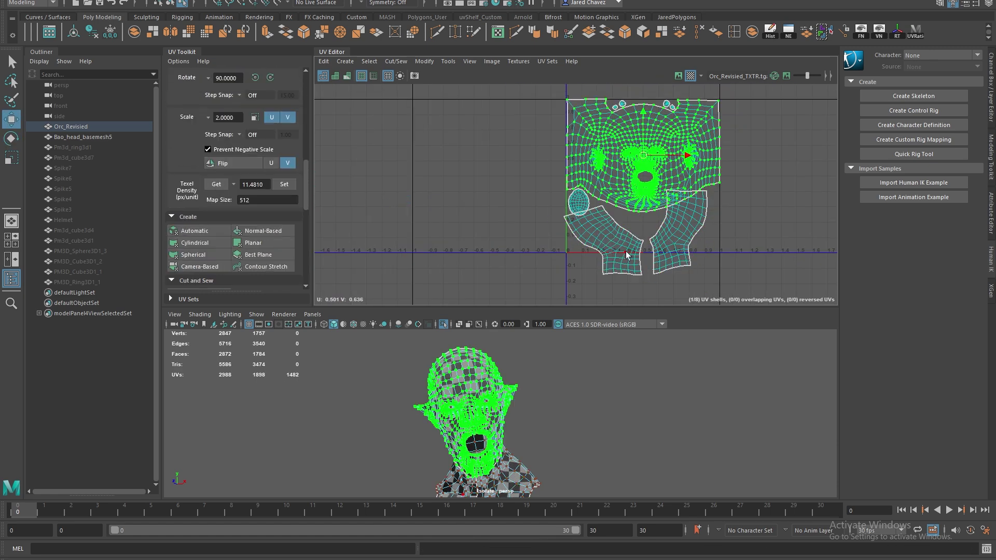
{"action": "scroll", "coordinate": [626, 251], "scroll_direction": "up", "scroll_amount": 4}
{"action": "double_click", "coordinate": [691, 239]}
{"action": "double_click", "coordinate": [722, 118]}
{"action": "double_click", "coordinate": [679, 282], "text": "shift"}
{"action": "left_click_drag", "start_coordinate": [745, 200], "coordinate": [798, 200]}
{"action": "middle_click_drag", "start_coordinate": [472, 203], "coordinate": [468, 167], "text": "alt"}
{"action": "double_click", "coordinate": [371, 148]}
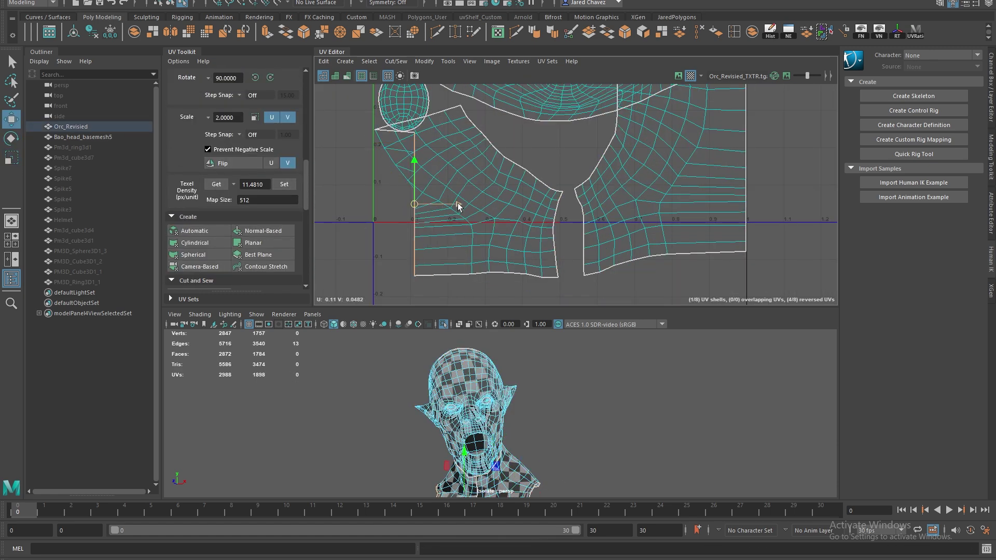
{"action": "left_click_drag", "start_coordinate": [458, 203], "coordinate": [418, 203]}
- Move the oval mouth shell out of the tile and sew the two neck shells together along their shared center seam
{"action": "scroll", "coordinate": [570, 203], "scroll_direction": "down", "scroll_amount": 2}
{"action": "left_click_drag", "start_coordinate": [454, 149], "coordinate": [305, 164]}
{"action": "left_click_drag", "start_coordinate": [417, 192], "coordinate": [435, 259]}
{"action": "double_click", "coordinate": [580, 232]}
{"action": "scroll", "coordinate": [236, 207], "scroll_direction": "down", "scroll_amount": 4}
{"action": "left_click", "coordinate": [202, 222]}
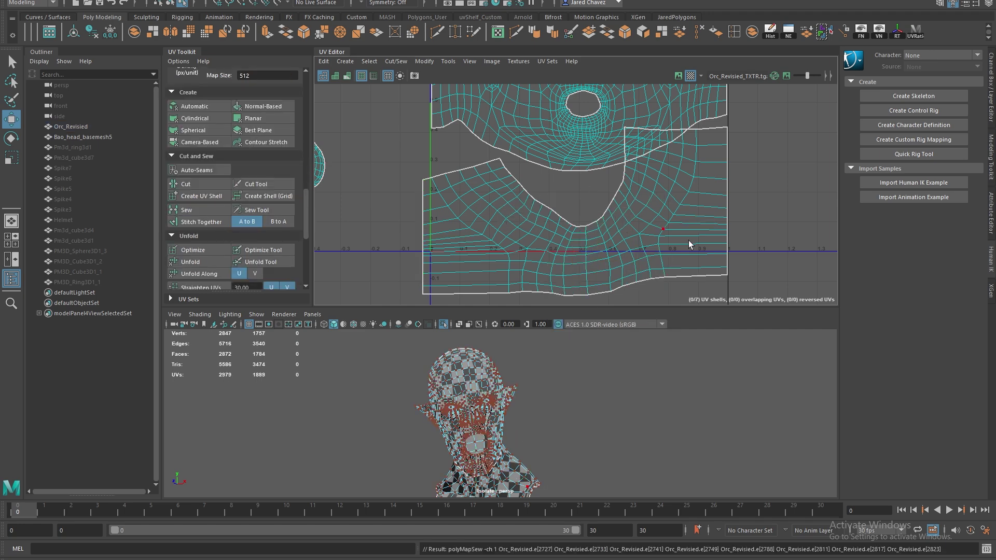
- Move the sewn neck shell below the head shell and flatten its lower border into a straight horizontal line
{"action": "double_click", "coordinate": [689, 244]}
{"action": "scroll", "coordinate": [690, 244], "scroll_direction": "down", "scroll_amount": 4}
{"action": "left_click_drag", "start_coordinate": [574, 160], "coordinate": [630, 178]}
{"action": "middle_click_drag", "start_coordinate": [656, 264], "coordinate": [656, 194], "text": "alt"}
{"action": "scroll", "coordinate": [576, 205], "scroll_direction": "up", "scroll_amount": 3}
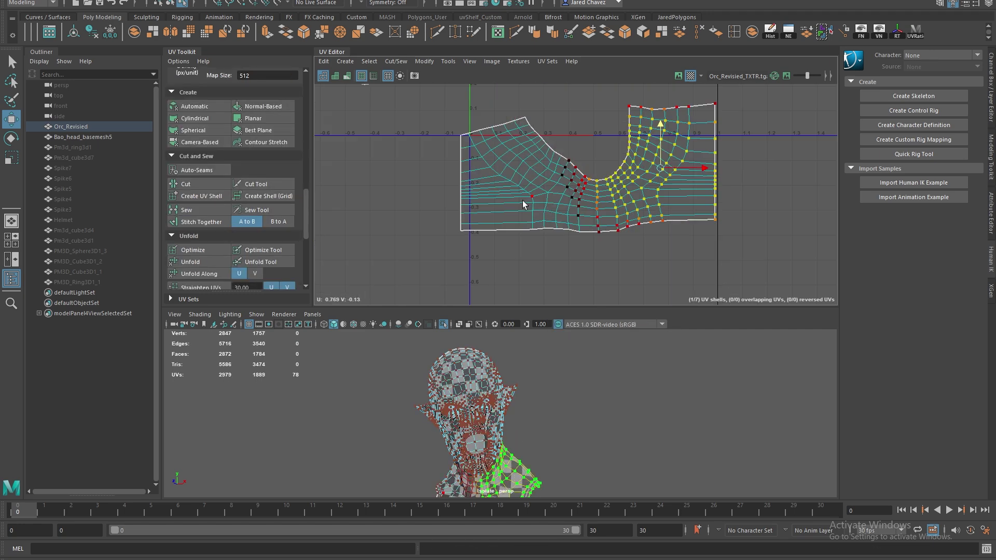
{"action": "double_click", "coordinate": [587, 225]}
{"action": "key", "text": "r"}
{"action": "left_click_drag", "start_coordinate": [586, 182], "coordinate": [587, 224]}
{"action": "key", "text": "w"}
- Optimize the interior UVs of the neck shell
{"action": "scroll", "coordinate": [576, 156], "scroll_direction": "up", "scroll_amount": 3}
{"action": "double_click", "coordinate": [664, 113]}
{"action": "left_click", "coordinate": [198, 250]}
{"action": "scroll", "coordinate": [603, 200], "scroll_direction": "down", "scroll_amount": 5}
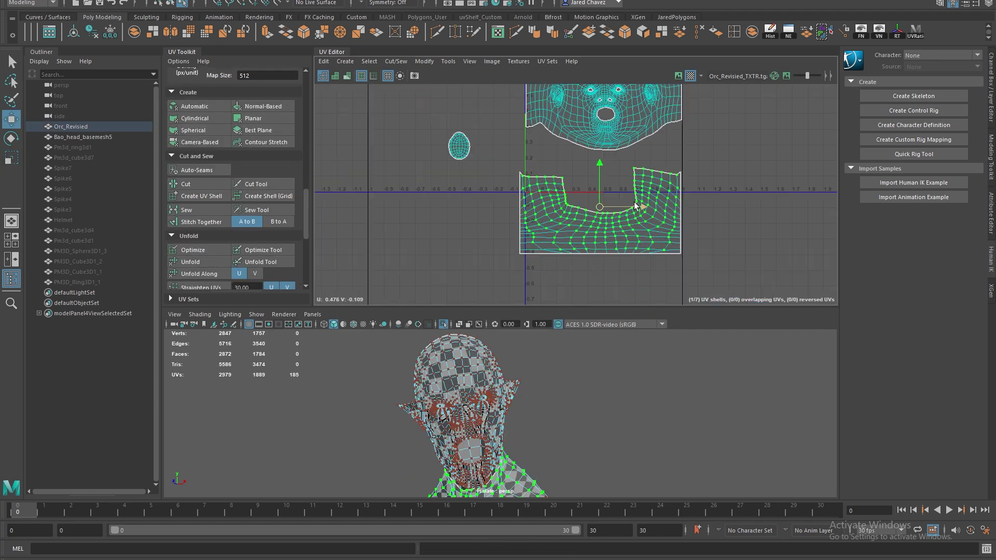
- Reposition the neck shell in the tile beneath the head's chin and adjust its vertical scale
{"action": "mouse_move", "coordinate": [587, 187]}
{"action": "left_mouse_down"}
{"action": "mouse_move", "coordinate": [586, 147]}
{"action": "mouse_move", "coordinate": [579, 187]}
{"action": "mouse_move", "coordinate": [577, 175]}
{"action": "left_mouse_up"}
{"action": "key", "text": "r"}
{"action": "key", "text": "w"}
{"action": "scroll", "coordinate": [597, 186], "scroll_direction": "up", "scroll_amount": 3}
{"action": "key", "text": "b"}
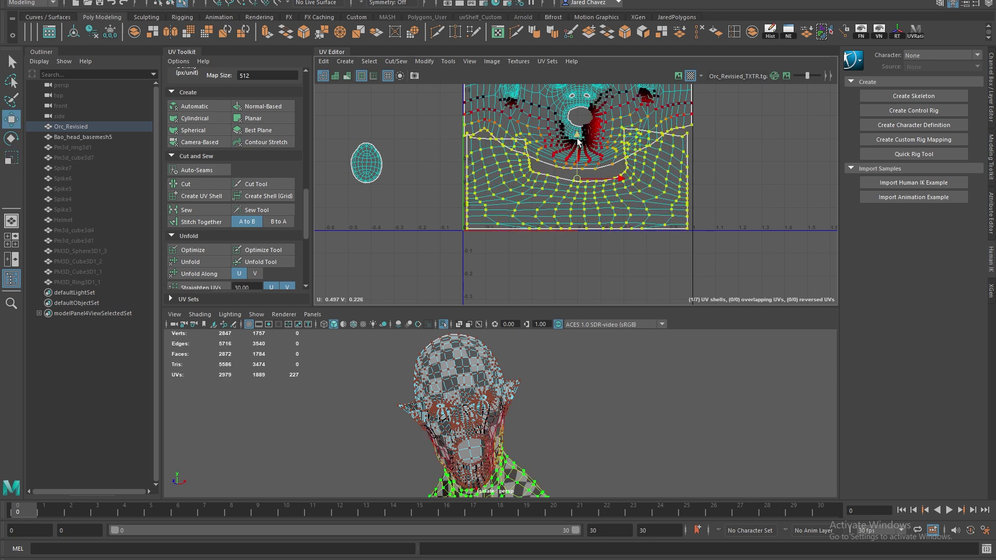
{"action": "left_click_drag", "start_coordinate": [577, 139], "coordinate": [577, 244]}
{"action": "key", "text": "r"}
{"action": "left_click_drag", "start_coordinate": [577, 238], "coordinate": [579, 184]}
{"action": "key", "text": "w"}
- Reshape the neckline corner with soft selection, level the neck shell's upper edges and move the shell clear below the head shell
{"action": "left_click", "coordinate": [623, 150]}
{"action": "key", "text": "b"}
{"action": "scroll", "coordinate": [643, 155], "scroll_direction": "up", "scroll_amount": 5}
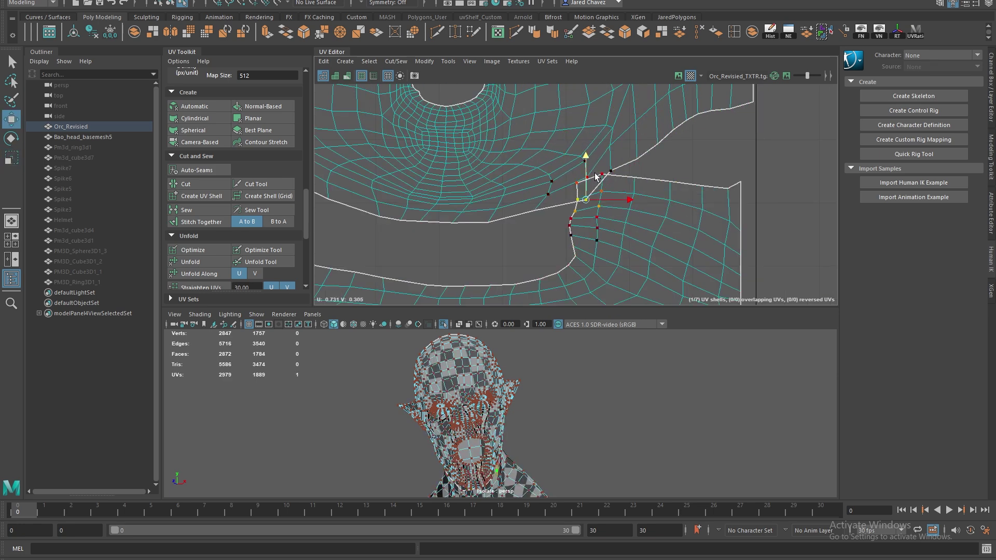
{"action": "scroll", "coordinate": [595, 189], "scroll_direction": "down", "scroll_amount": 4}
{"action": "scroll", "coordinate": [593, 191], "scroll_direction": "up", "scroll_amount": 1}
{"action": "double_click", "coordinate": [597, 276]}
{"action": "left_click", "coordinate": [663, 168]}
{"action": "key", "text": "r"}
{"action": "scroll", "coordinate": [601, 232], "scroll_direction": "down", "scroll_amount": 5}
{"action": "left_click_drag", "start_coordinate": [561, 229], "coordinate": [563, 252]}
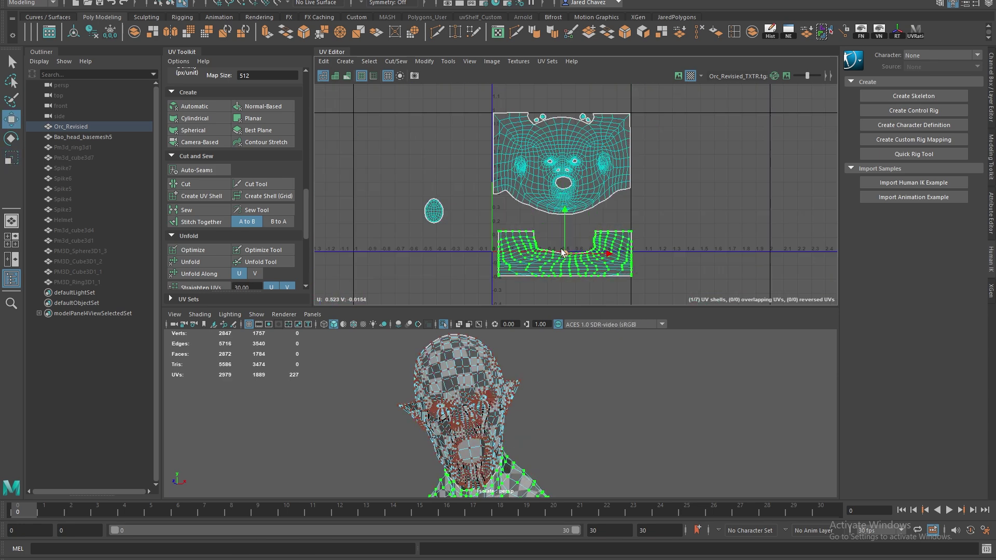
- Select the neck shell's UVs inside its straightened borders and optimize them
{"action": "scroll", "coordinate": [596, 270], "scroll_direction": "up", "scroll_amount": 3}
{"action": "double_click", "coordinate": [633, 175]}
{"action": "left_click", "coordinate": [369, 61]}
{"action": "mouse_move", "coordinate": [475, 260]}
{"action": "left_click", "coordinate": [500, 391]}
{"action": "left_click_drag", "start_coordinate": [378, 153], "coordinate": [679, 270]}
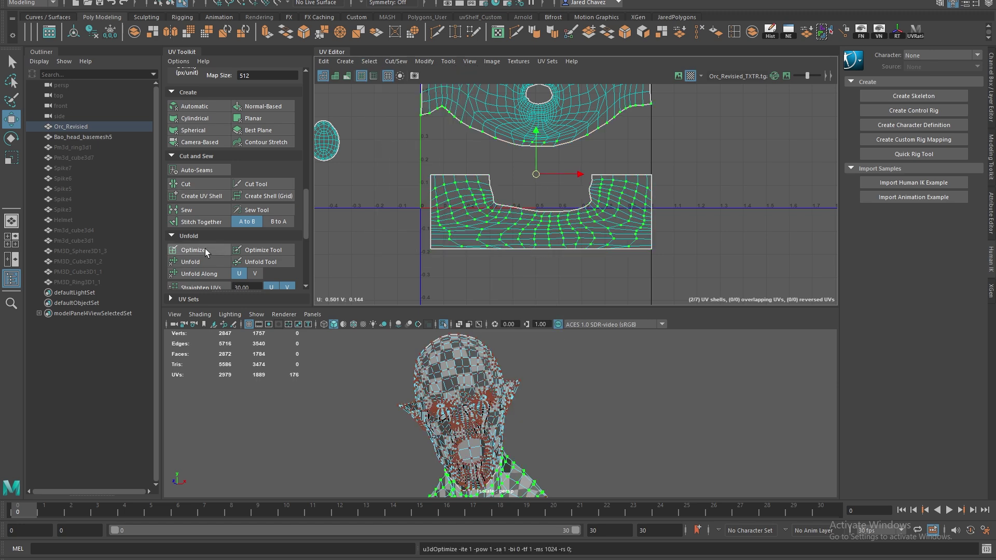
{"action": "middle_click_drag", "start_coordinate": [565, 171], "coordinate": [545, 194], "text": "alt"}
{"action": "left_click", "coordinate": [207, 253]}
- Move the neck shell up into the UV tile, directly beneath the head shell
{"action": "middle_click_drag", "start_coordinate": [488, 467], "coordinate": [499, 341], "text": "alt"}
{"action": "scroll", "coordinate": [515, 207], "scroll_direction": "up", "scroll_amount": 1}
{"action": "left_click_drag", "start_coordinate": [515, 198], "coordinate": [515, 153]}
{"action": "scroll", "coordinate": [454, 164], "scroll_direction": "up", "scroll_amount": 4}
{"action": "left_click_drag", "start_coordinate": [559, 193], "coordinate": [543, 165]}
- Select the head shell's chin UVs below the mouth opening
{"action": "left_click", "coordinate": [544, 208]}
{"action": "key", "text": "b"}
{"action": "scroll", "coordinate": [518, 259], "scroll_direction": "down", "scroll_amount": 4}
{"action": "left_click_drag", "start_coordinate": [487, 204], "coordinate": [580, 232]}
{"action": "scroll", "coordinate": [459, 338], "scroll_direction": "up", "scroll_amount": 4}
{"action": "scroll", "coordinate": [468, 209], "scroll_direction": "down", "scroll_amount": 5}
{"action": "middle_click_drag", "start_coordinate": [384, 222], "coordinate": [471, 254], "text": "alt"}
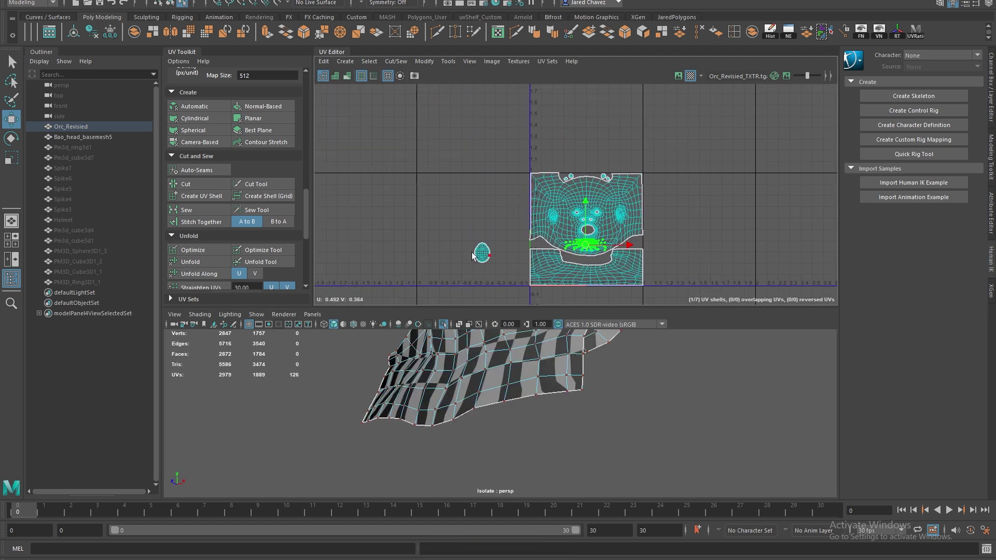
- Scale the oval mouth shell and move it toward the head shell's lower corner
{"action": "scroll", "coordinate": [471, 254], "scroll_direction": "up", "scroll_amount": 3}
{"action": "double_click", "coordinate": [490, 254]}
{"action": "key", "text": "r"}
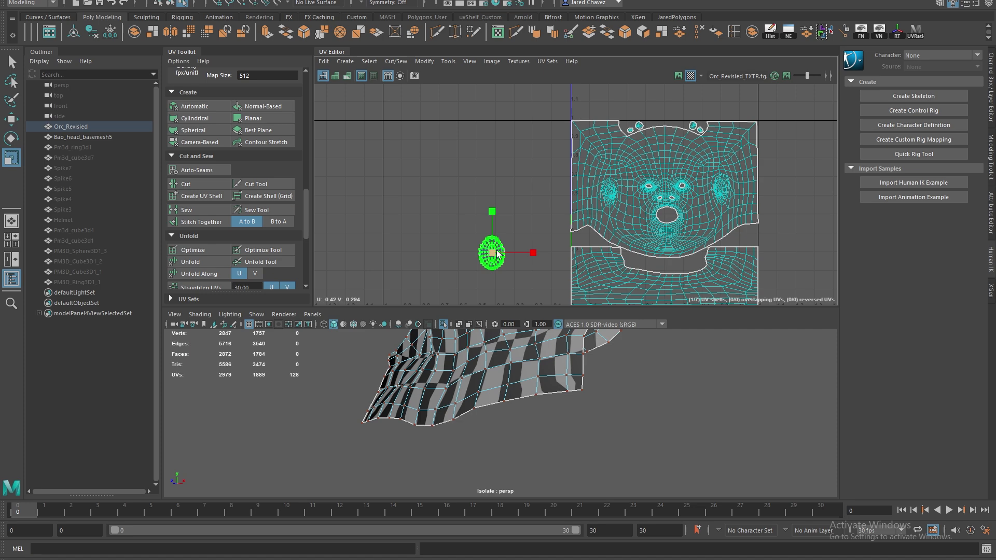
{"action": "left_click_drag", "start_coordinate": [498, 254], "coordinate": [621, 237]}
{"action": "scroll", "coordinate": [481, 261], "scroll_direction": "up", "scroll_amount": 2}
{"action": "key", "text": "w"}
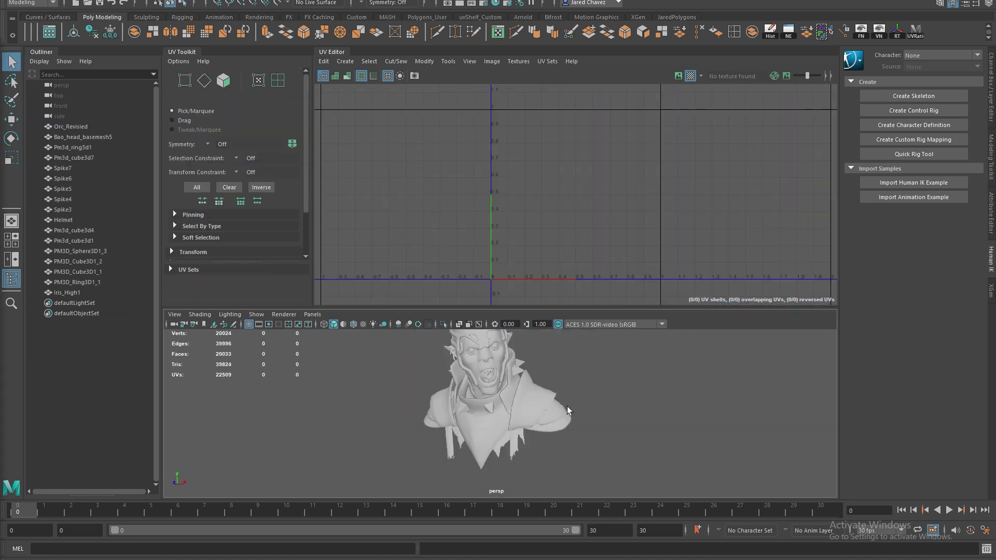
- Select the five armor pieces Spike3, Spike4, Spike5, Spike6 and Spike7 on the full bust
{"action": "left_click", "coordinate": [539, 405]}
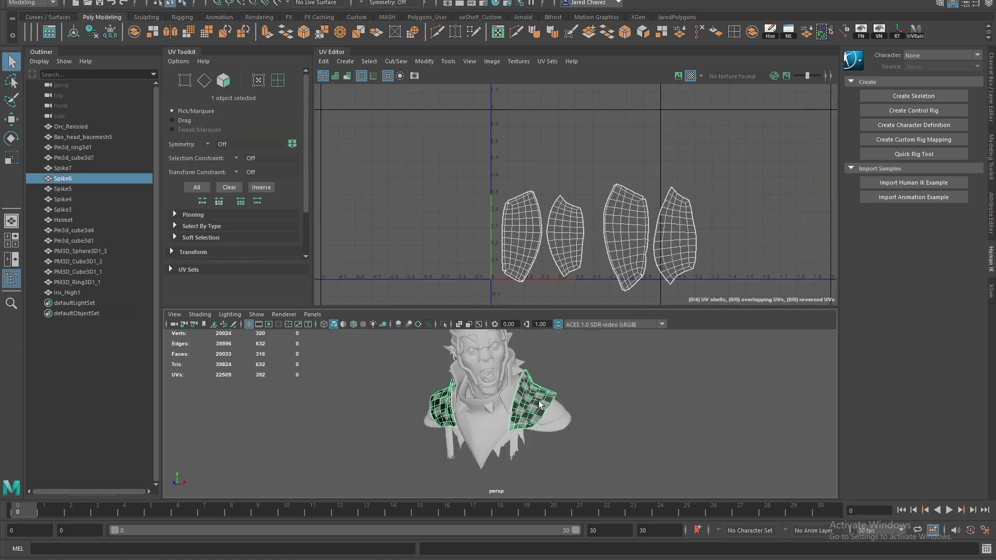
{"action": "left_click", "coordinate": [505, 395], "text": "shift"}
{"action": "left_click", "coordinate": [492, 425], "text": "shift"}
{"action": "scroll", "coordinate": [490, 420], "scroll_direction": "up", "scroll_amount": 3}
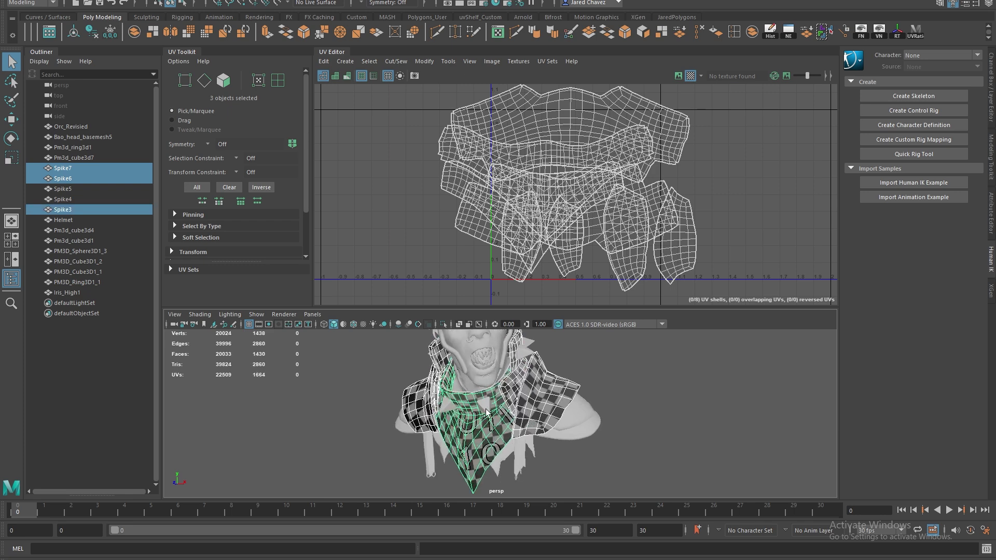
{"action": "left_click", "coordinate": [486, 405], "text": "shift"}
{"action": "left_click_drag", "start_coordinate": [583, 407], "coordinate": [579, 409], "text": "alt"}
{"action": "left_click", "coordinate": [578, 409], "text": "shift"}
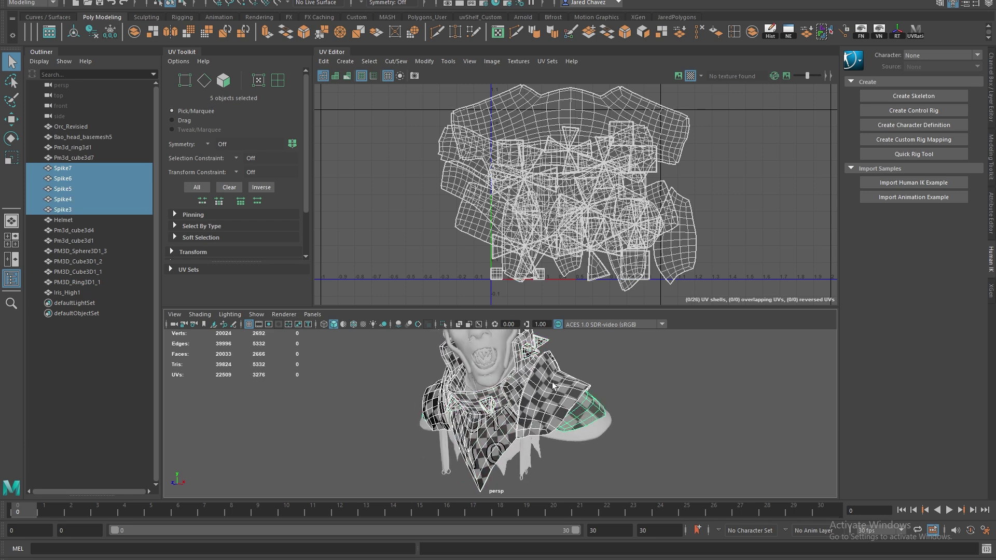
{"action": "middle_click_drag", "start_coordinate": [500, 412], "coordinate": [499, 440], "text": "alt"}
{"action": "left_click_drag", "start_coordinate": [505, 410], "coordinate": [525, 397], "text": "alt"}
- Assign a new Phong material named MetalArmor to the selected armor pieces
{"action": "right_click_drag", "start_coordinate": [584, 375], "coordinate": [570, 556]}
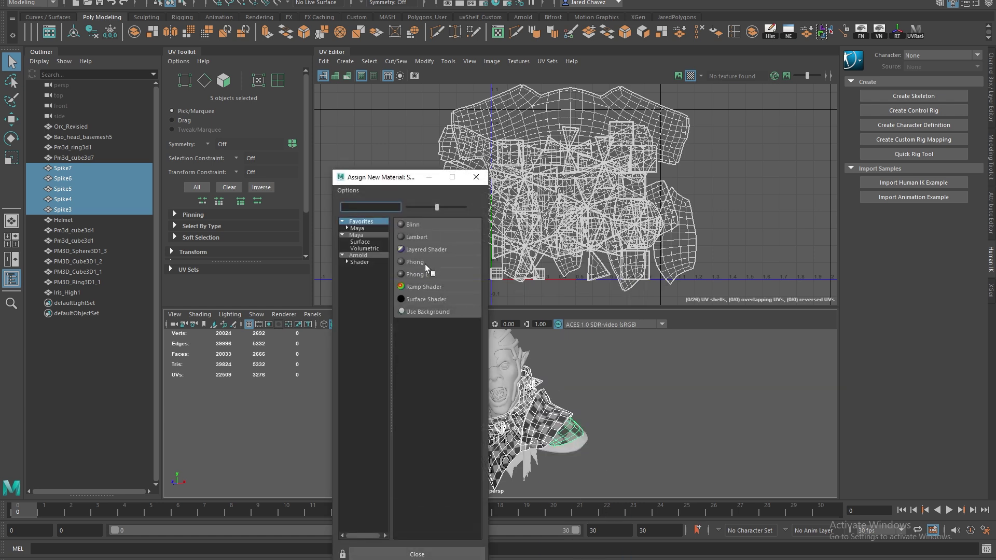
{"action": "left_click", "coordinate": [424, 263]}
{"action": "double_click", "coordinate": [850, 96]}
{"action": "type", "text": "Metal"}
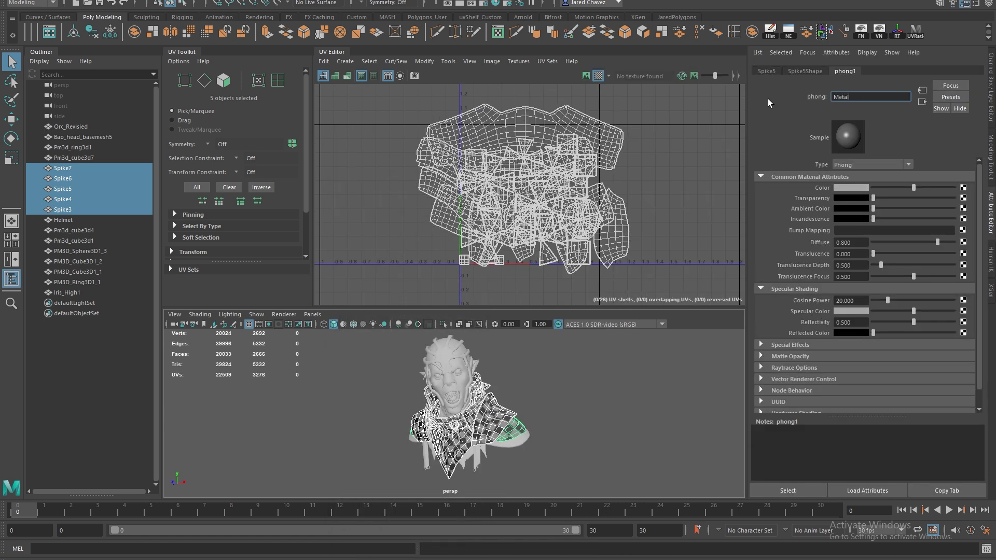
{"action": "type", "text": "Armor"}
{"action": "key", "text": "Return"}
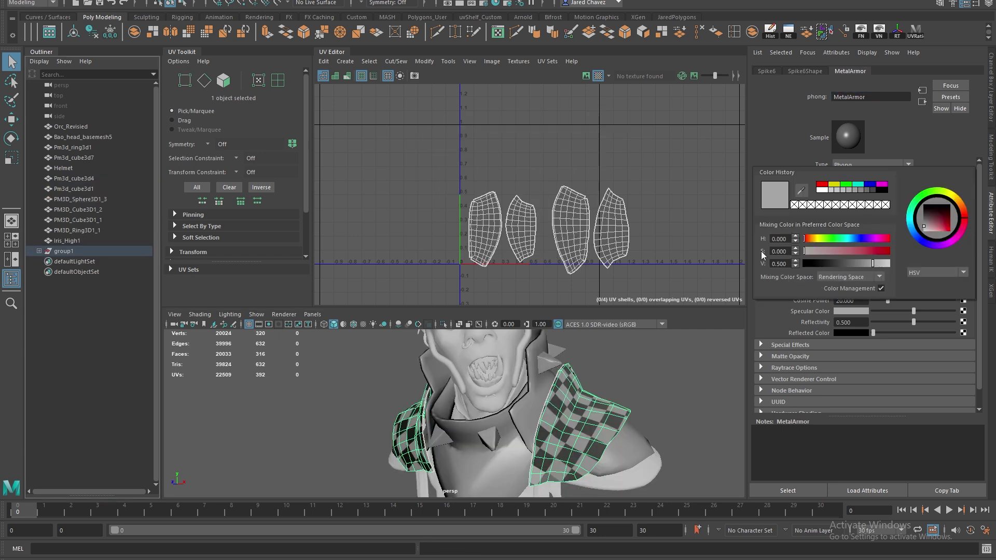
- Set the MetalArmor material's color to red with hue 360, saturation 1.000 and value 0.500
{"action": "left_click_drag", "start_coordinate": [862, 253], "coordinate": [892, 251]}
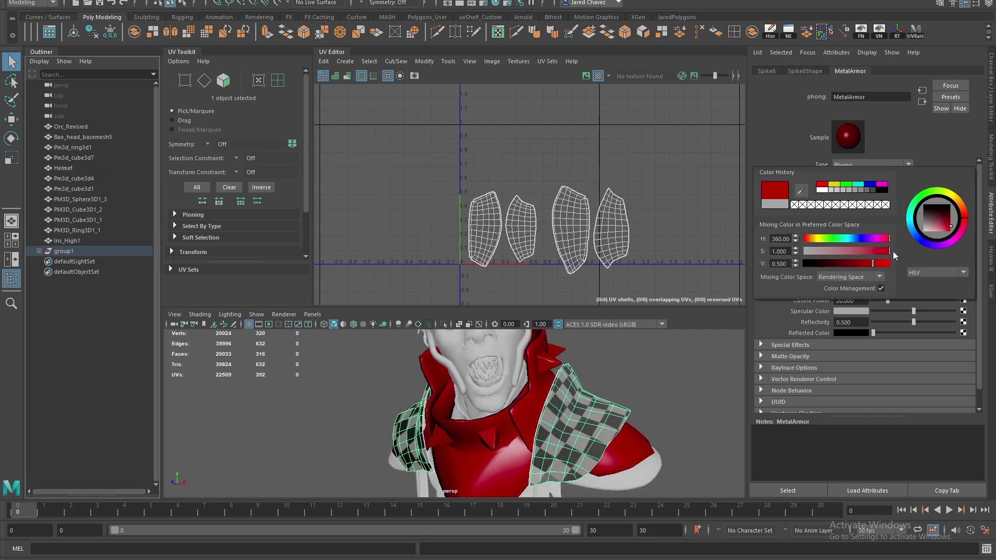
{"action": "left_click", "coordinate": [652, 417]}
{"action": "middle_click_drag", "start_coordinate": [651, 417], "coordinate": [649, 343], "text": "alt"}
{"action": "left_click_drag", "start_coordinate": [649, 343], "coordinate": [663, 337], "text": "alt"}
- Select PM3D_Cube3D1_2, PM3D_Cube3D1_1, PM3D_Sphere3D1_3, Helmet and Pm3d_cube3d7 together
{"action": "left_click", "coordinate": [591, 451]}
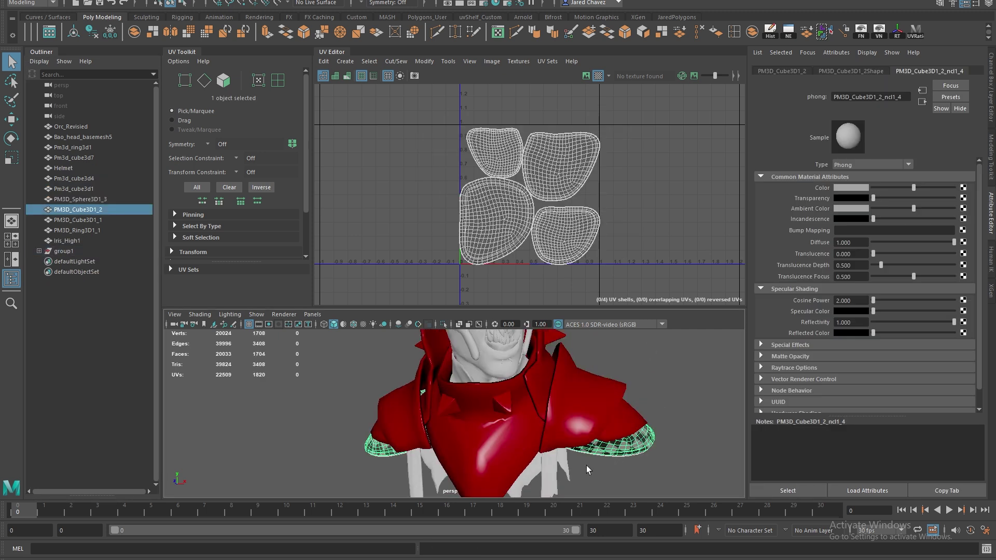
{"action": "left_click", "coordinate": [551, 464], "text": "shift"}
{"action": "left_click", "coordinate": [564, 466], "text": "shift"}
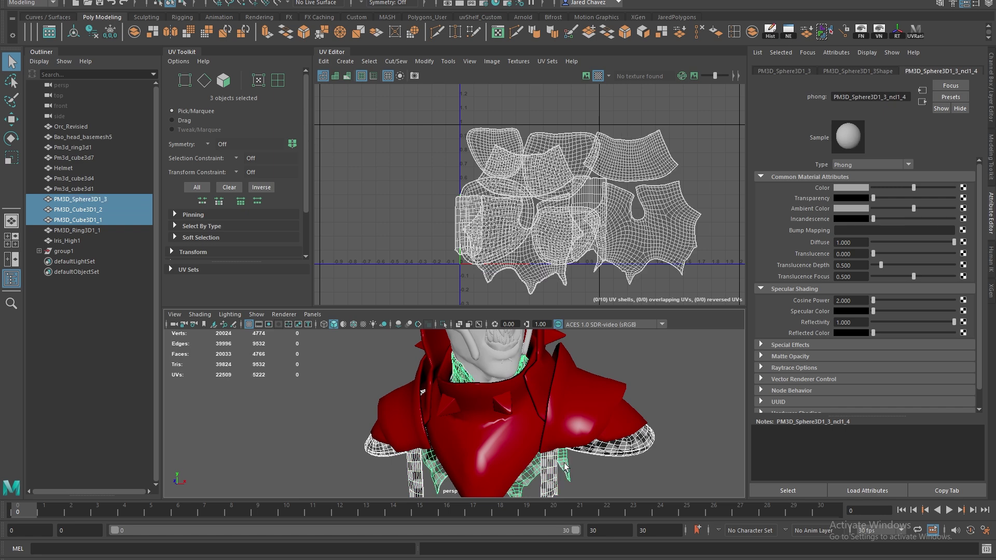
{"action": "left_click", "coordinate": [512, 351], "text": "shift"}
{"action": "left_click_drag", "start_coordinate": [607, 376], "coordinate": [616, 377], "text": "alt"}
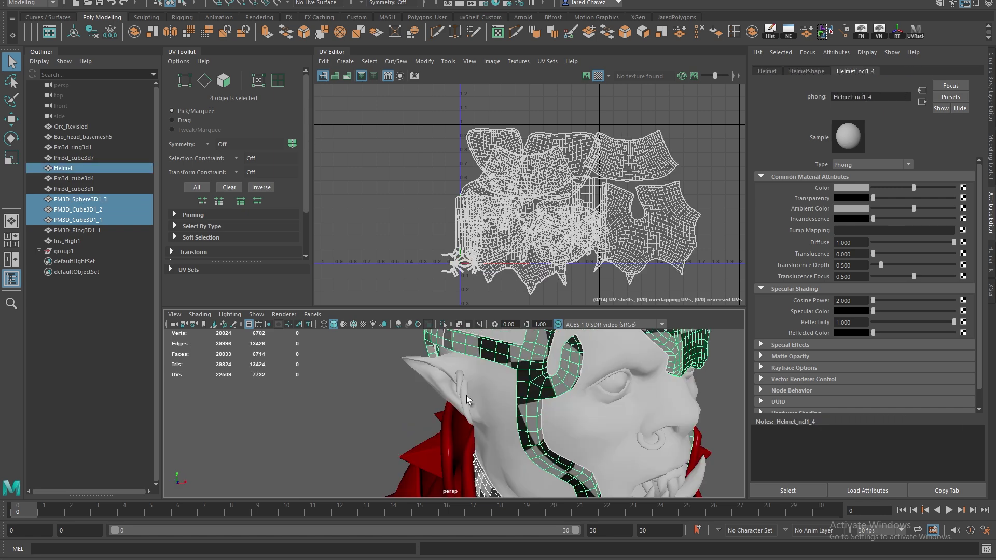
{"action": "left_click", "coordinate": [466, 395], "text": "shift"}
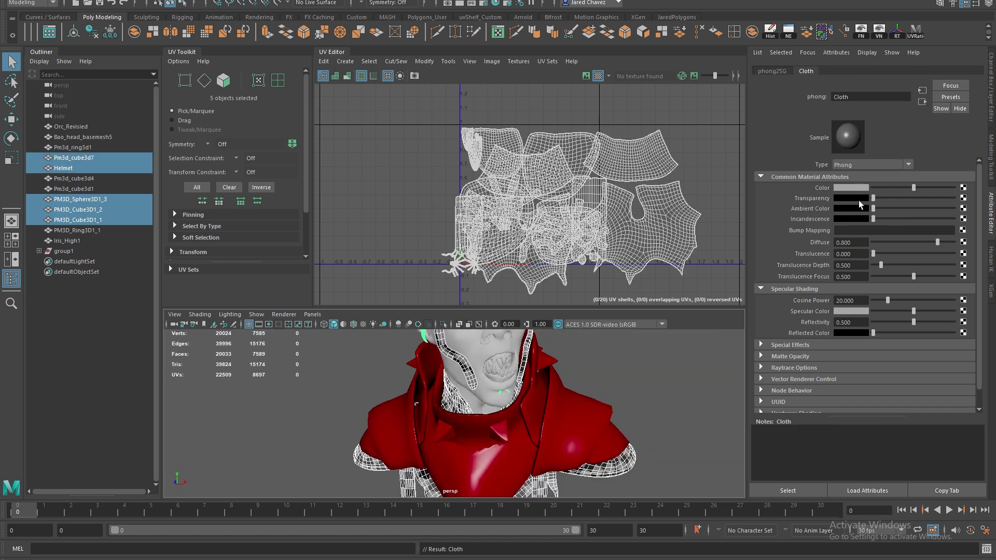
- Set the Cloth material's color to a saturated blue with hue 219.23 and value 0.500
{"action": "left_click", "coordinate": [851, 187]}
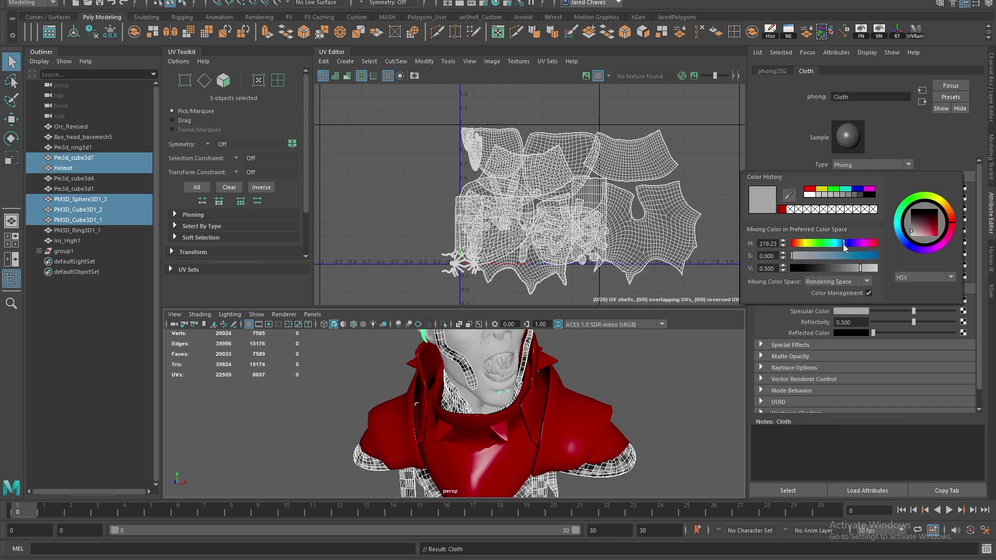
{"action": "left_click_drag", "start_coordinate": [849, 257], "coordinate": [869, 256]}
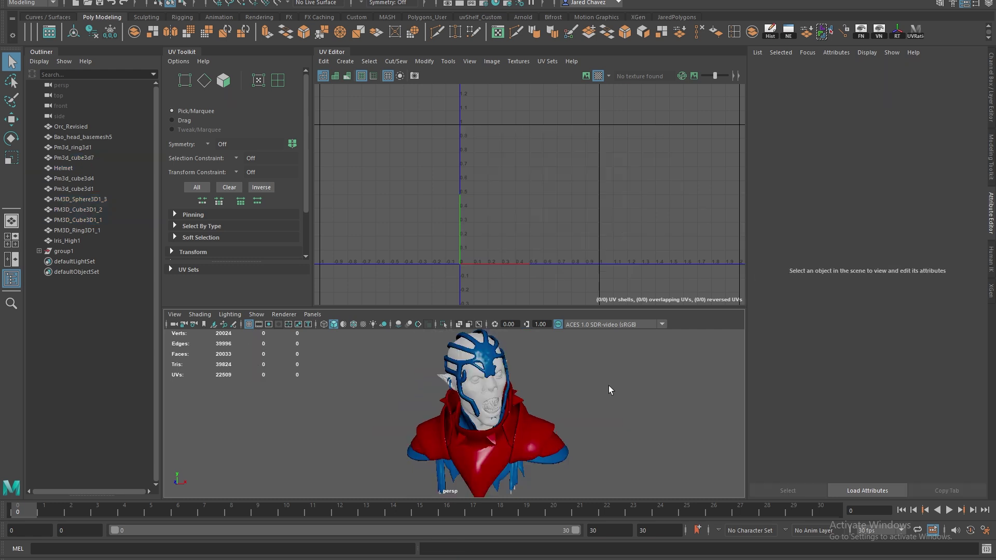
- Assign separate new Phong materials to the orc's teeth and eyes, naming the teeth material Teeth and coloring the eyes green
{"action": "scroll", "coordinate": [591, 382], "scroll_direction": "up", "scroll_amount": 5}
{"action": "left_click", "coordinate": [571, 402]}
{"action": "right_click_drag", "start_coordinate": [652, 395], "coordinate": [646, 557]}
{"action": "left_click", "coordinate": [425, 260]}
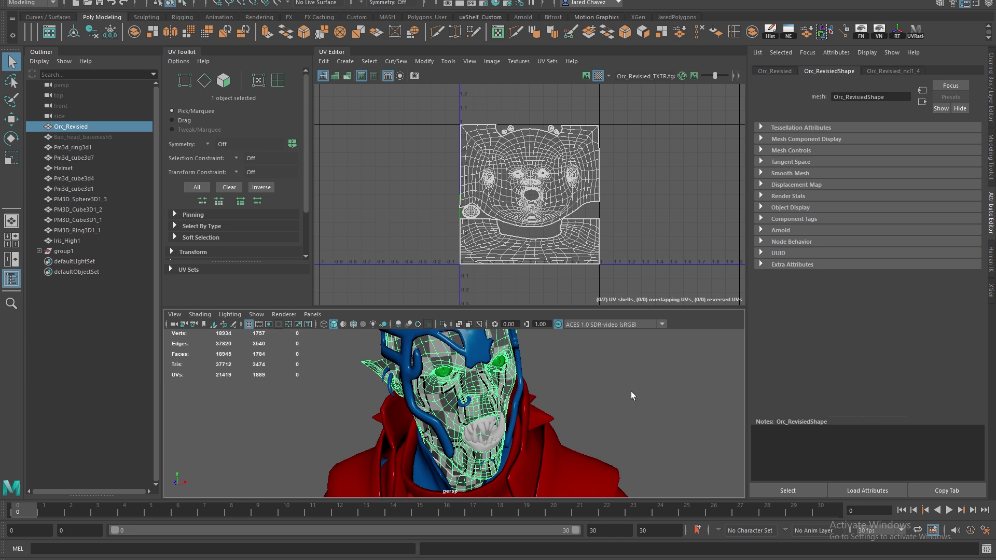
- Assign a new Phong material to the Orc_Revised head and color it magenta
{"action": "right_click_drag", "start_coordinate": [629, 389], "coordinate": [637, 558]}
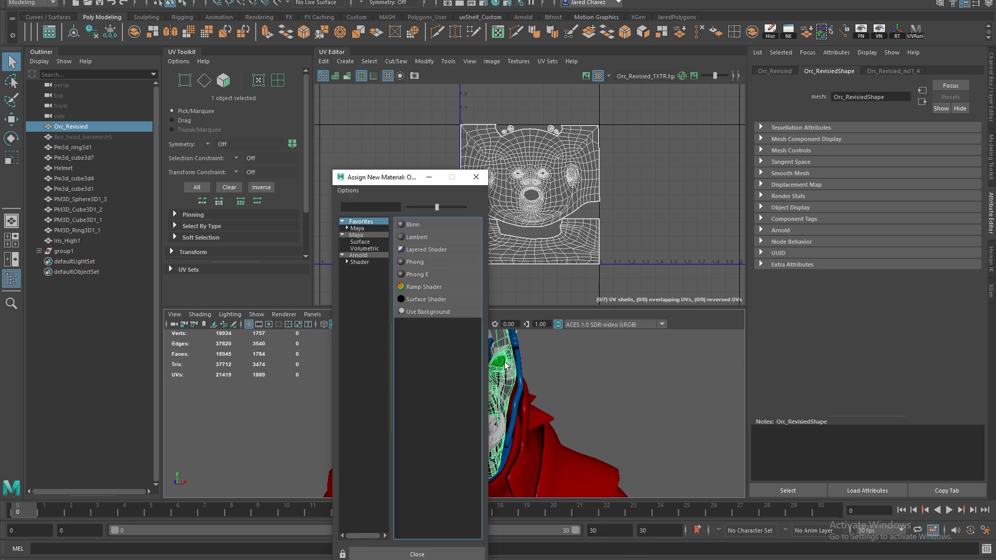
{"action": "left_click", "coordinate": [436, 262]}
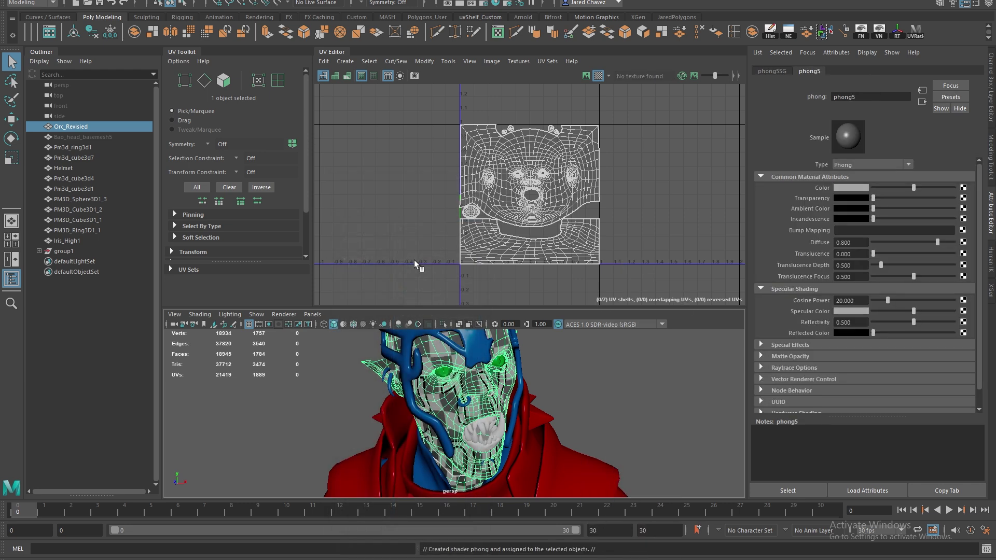
{"action": "left_click", "coordinate": [584, 386]}
- Change the Teeth material on Pm3d_cube3d1 to a saturated yellow
{"action": "scroll", "coordinate": [570, 395], "scroll_direction": "up", "scroll_amount": 5}
{"action": "left_click", "coordinate": [554, 367]}
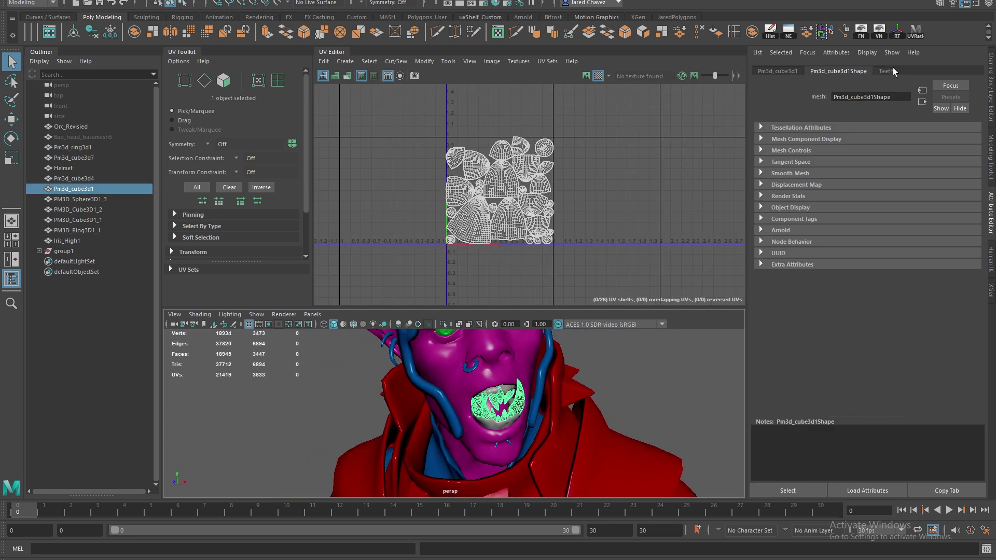
{"action": "left_click", "coordinate": [888, 71]}
{"action": "left_click", "coordinate": [850, 188]}
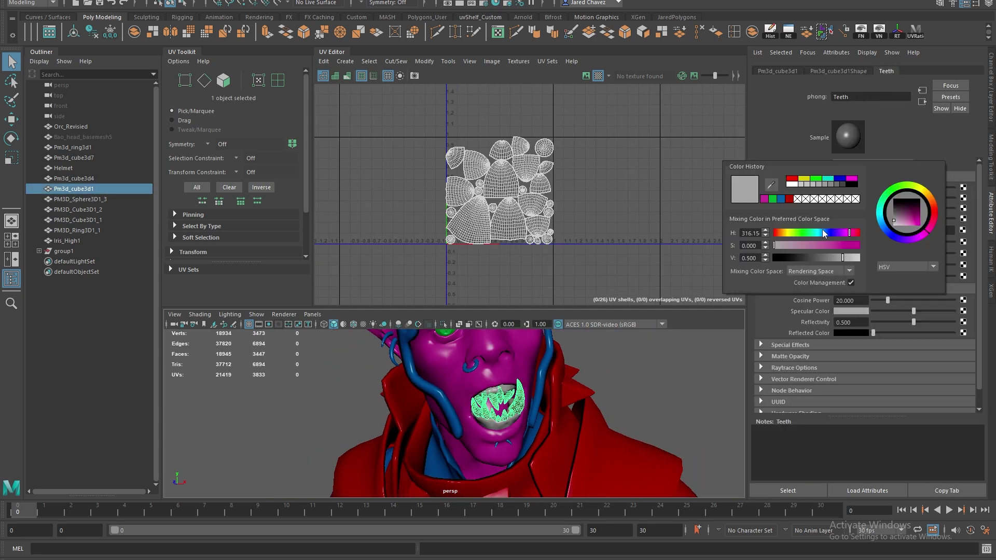
{"action": "left_click_drag", "start_coordinate": [811, 245], "coordinate": [860, 253]}
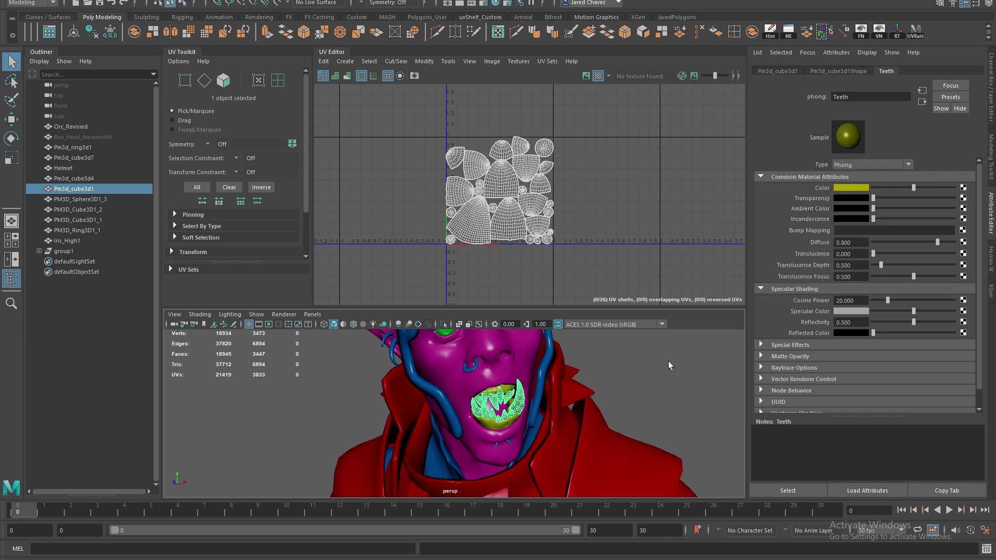
- Clear the selection and save the scene with its color-coded materials
{"action": "left_click", "coordinate": [664, 362]}
{"action": "scroll", "coordinate": [637, 387], "scroll_direction": "down", "scroll_amount": 6}
{"action": "left_click_drag", "start_coordinate": [637, 387], "coordinate": [567, 368], "text": "alt"}
{"action": "key", "text": "ctrl+s"}
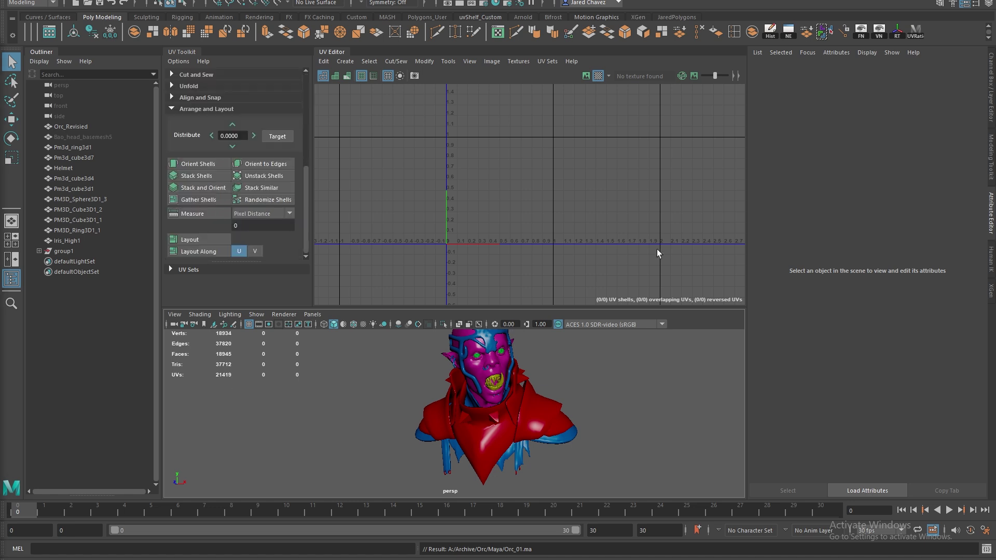
- Select the blue cloth pieces PM3D_Cube3D1_2, PM3D_Cube3D1_1 and PM3D_Sphere3D1_3 on the lower bust
{"action": "left_click_drag", "start_coordinate": [531, 338], "coordinate": [508, 392], "text": "alt"}
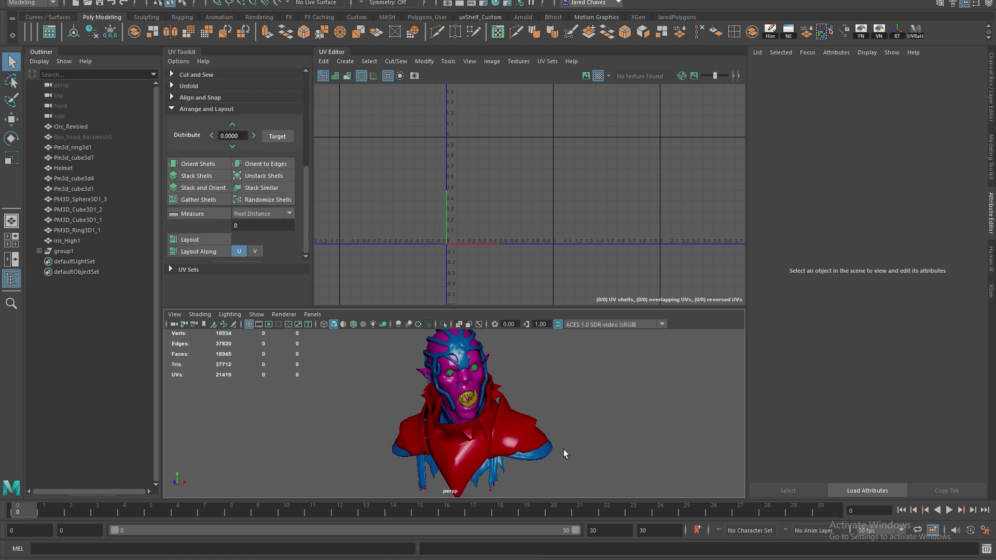
{"action": "left_click", "coordinate": [547, 453]}
{"action": "right_click", "coordinate": [583, 416]}
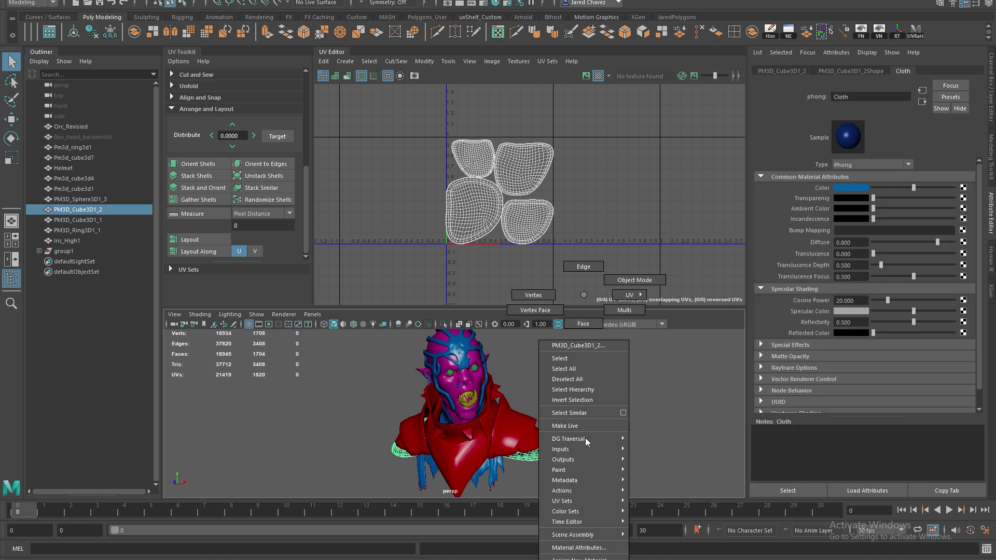
{"action": "left_click", "coordinate": [652, 372]}
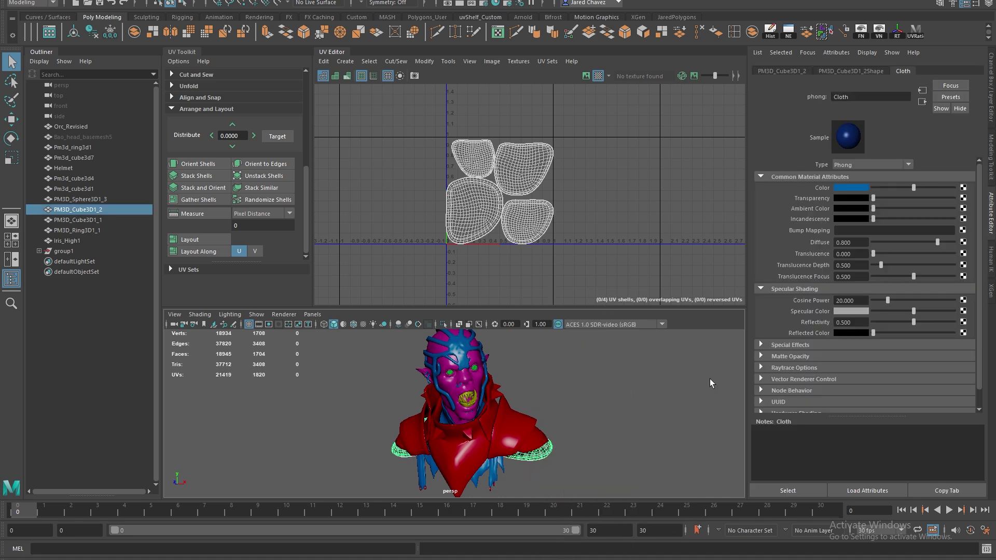
{"action": "middle_click_drag", "start_coordinate": [496, 471], "coordinate": [510, 455], "text": "alt"}
{"action": "left_click", "coordinate": [507, 427], "text": "shift"}
{"action": "left_click", "coordinate": [511, 421], "text": "shift"}
{"action": "scroll", "coordinate": [514, 404], "scroll_direction": "up", "scroll_amount": 4}
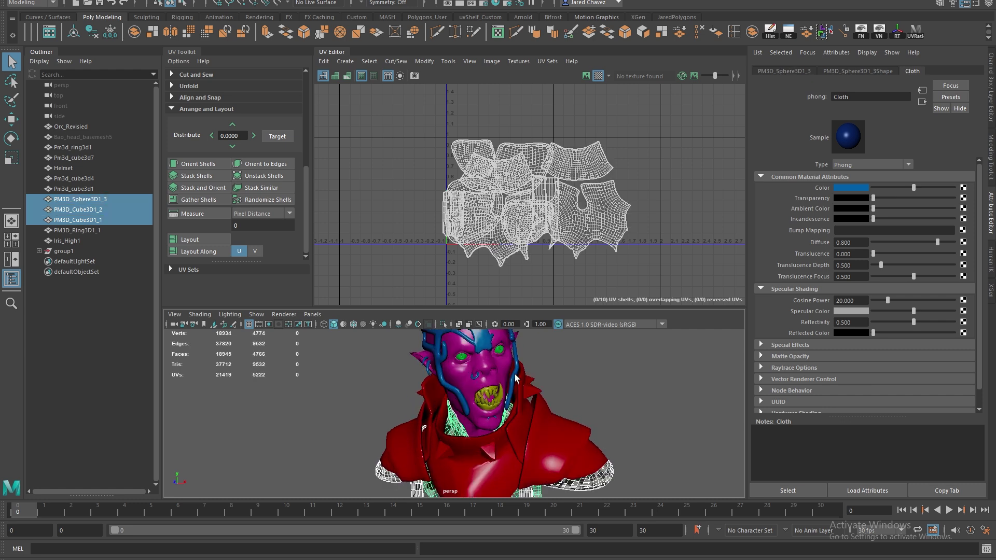
- Add Helmet, the Pm3d_ring3d1 nose ring and the Pm3d_cube3d7 piercings to the selection
{"action": "left_click", "coordinate": [515, 374], "text": "shift"}
{"action": "middle_click_drag", "start_coordinate": [515, 375], "coordinate": [523, 409], "text": "alt"}
{"action": "scroll", "coordinate": [519, 408], "scroll_direction": "up", "scroll_amount": 4}
{"action": "left_click", "coordinate": [500, 399], "text": "shift"}
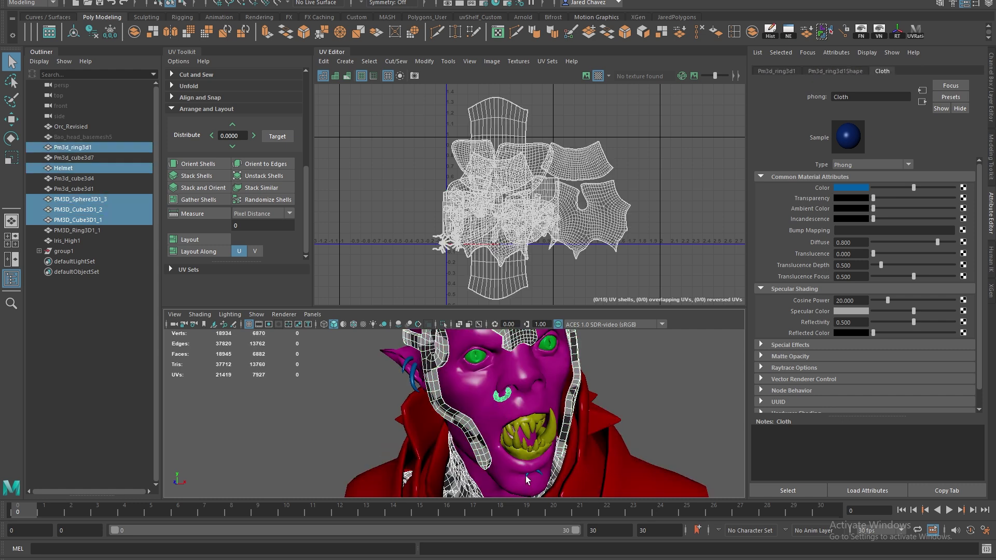
{"action": "left_click", "coordinate": [526, 476], "text": "shift"}
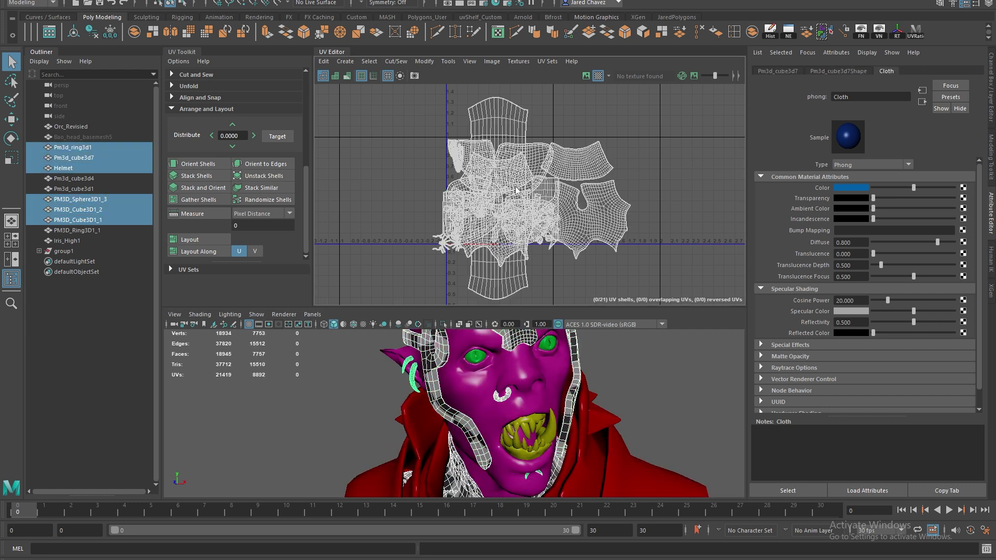
- Select all UVs of the six Cloth-material pieces
{"action": "right_click_drag", "start_coordinate": [515, 186], "coordinate": [561, 187]}
{"action": "scroll", "coordinate": [562, 187], "scroll_direction": "down", "scroll_amount": 3}
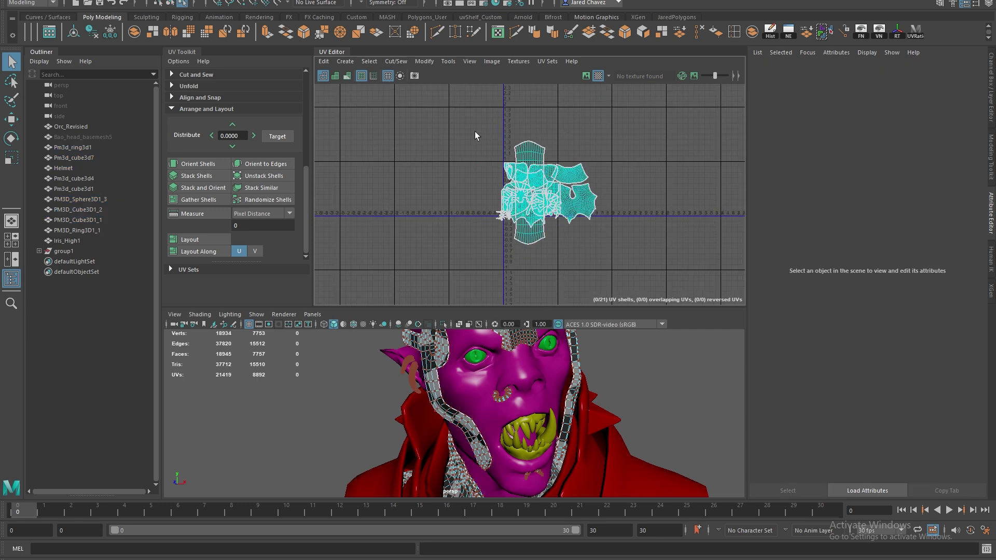
{"action": "left_click_drag", "start_coordinate": [474, 121], "coordinate": [707, 299]}
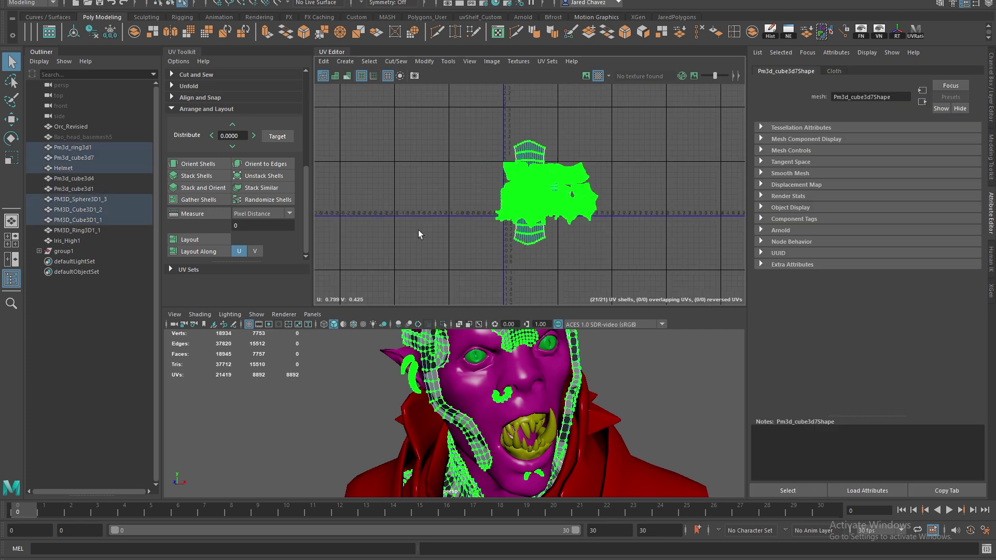
- Configure the UV layout with packing resolution 4096, 2 packing iterations, and shell and tile padding of 1
{"action": "left_click", "coordinate": [210, 241], "text": "shift"}
{"action": "left_click", "coordinate": [243, 150]}
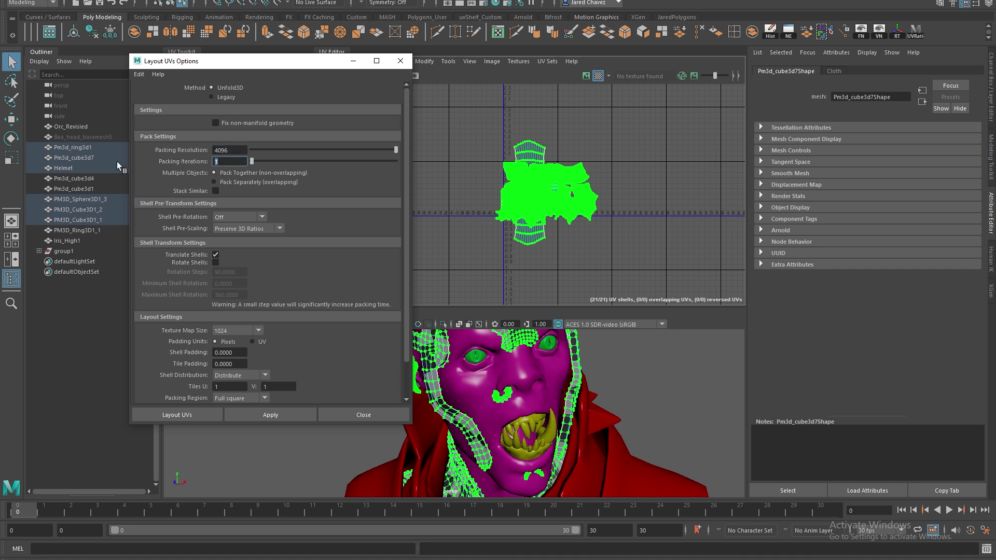
{"action": "type", "text": "2"}
{"action": "type", "text": "1"}
{"action": "key", "text": "Return"}
{"action": "type", "text": "1"}
{"action": "key", "text": "Return"}
- Set the layout's texture map size to 4096 and apply it to the selected UVs
{"action": "left_click", "coordinate": [256, 331]}
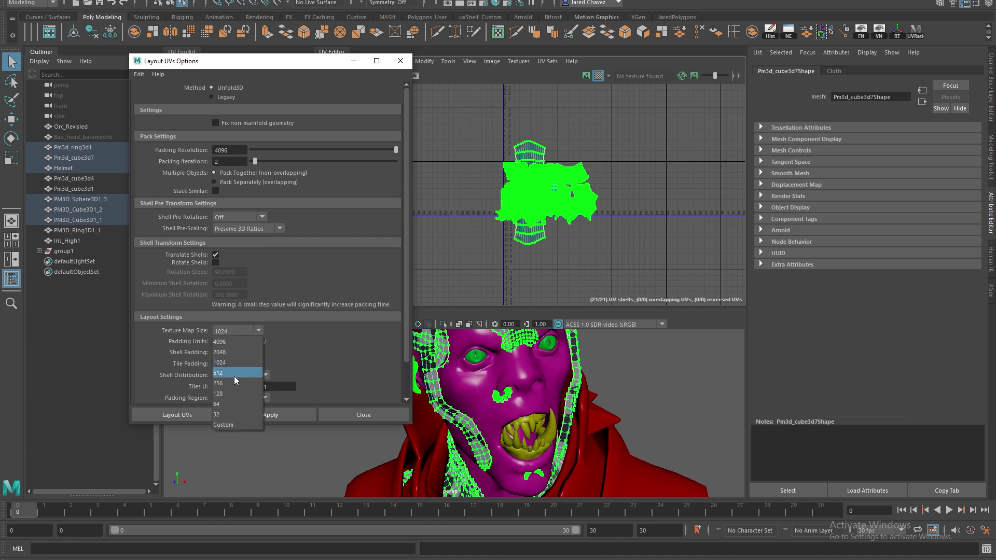
{"action": "left_click", "coordinate": [232, 340]}
{"action": "left_click", "coordinate": [251, 417]}
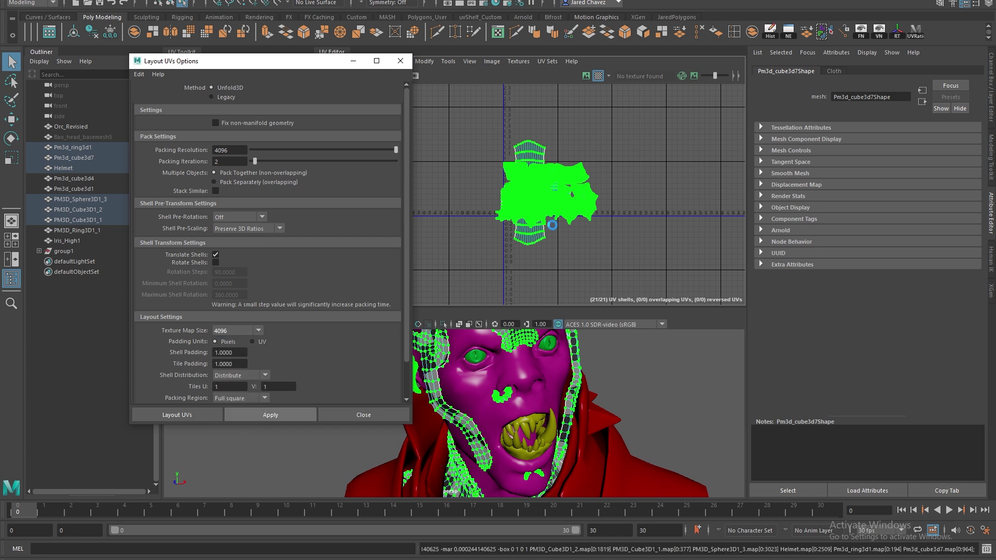
{"action": "scroll", "coordinate": [558, 171], "scroll_direction": "up", "scroll_amount": 5}
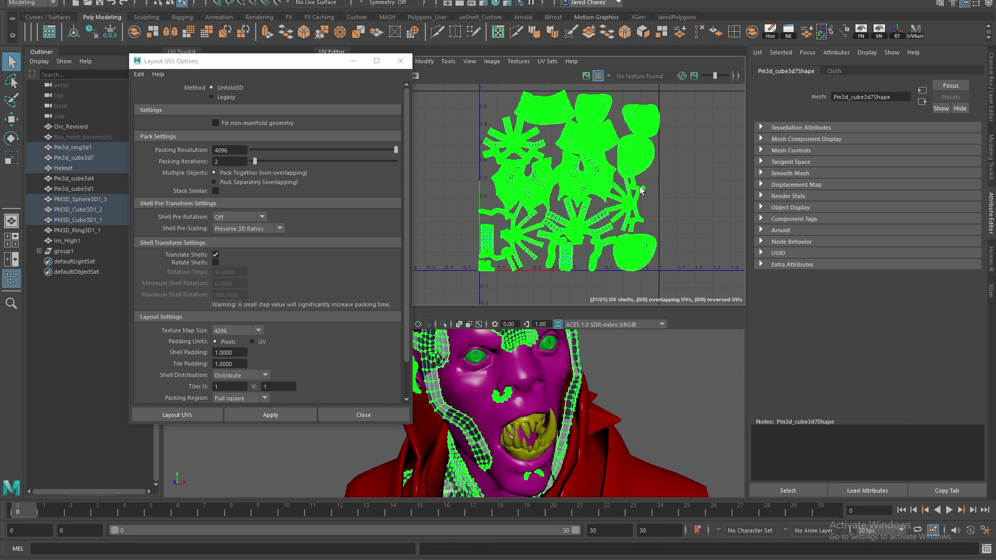
- Scale down the curved PM3D_Sphere3D1_3 shell near the UV tile's upper edge, since its surface is hidden under the armor
{"action": "left_click", "coordinate": [643, 186]}
{"action": "left_click", "coordinate": [564, 178]}
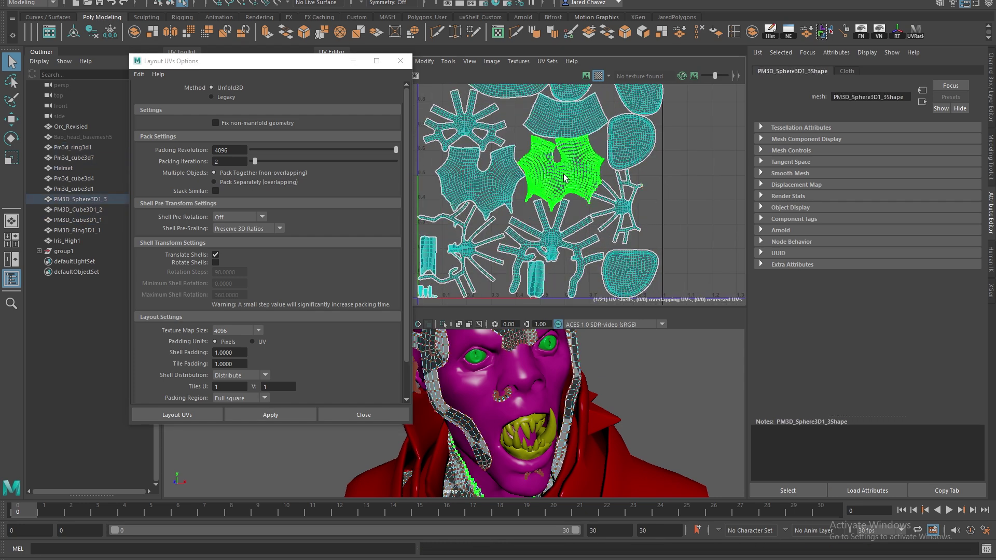
{"action": "scroll", "coordinate": [566, 179], "scroll_direction": "down", "scroll_amount": 3}
{"action": "scroll", "coordinate": [628, 168], "scroll_direction": "up", "scroll_amount": 1}
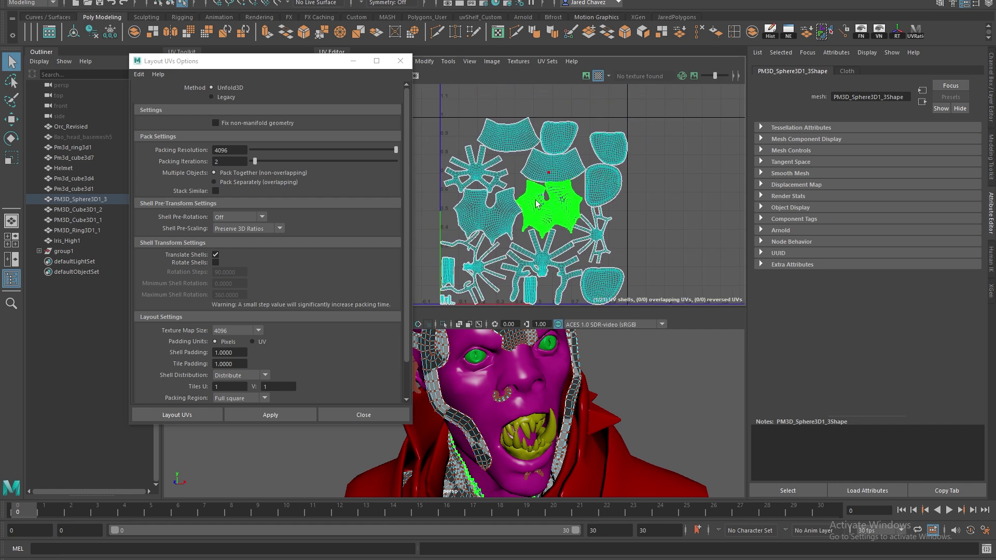
{"action": "middle_click_drag", "start_coordinate": [660, 418], "coordinate": [665, 288], "text": "alt"}
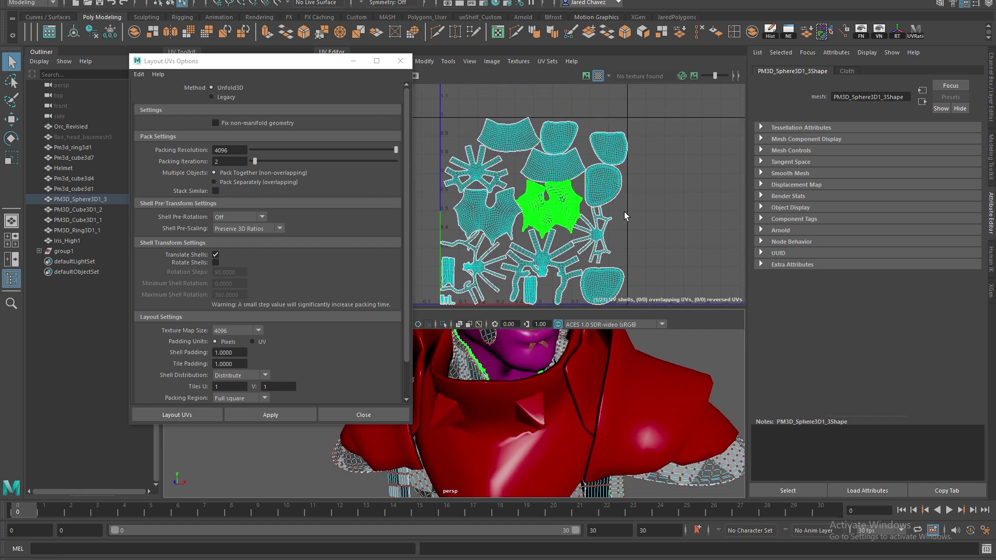
{"action": "left_click", "coordinate": [522, 138]}
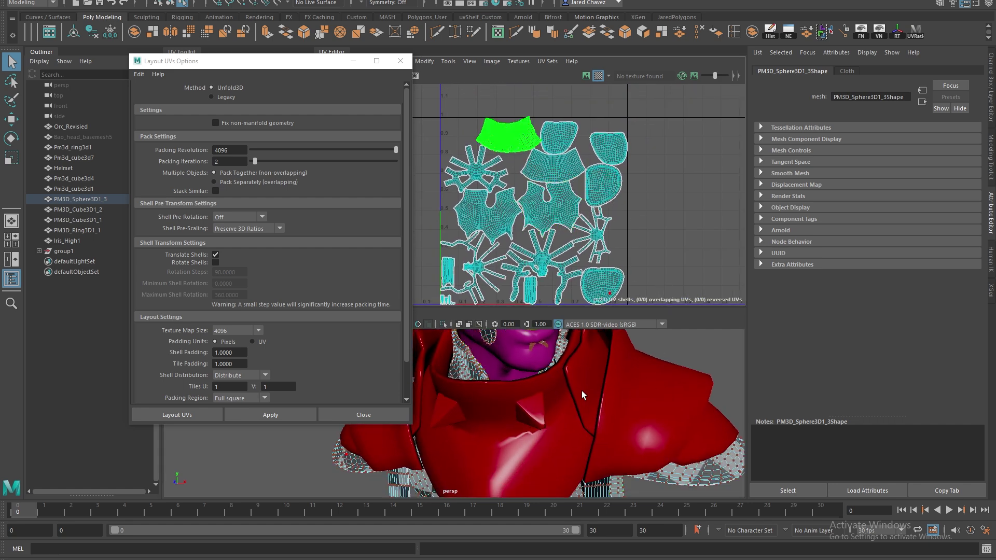
{"action": "scroll", "coordinate": [583, 396], "scroll_direction": "up", "scroll_amount": 5}
{"action": "key", "text": "r"}
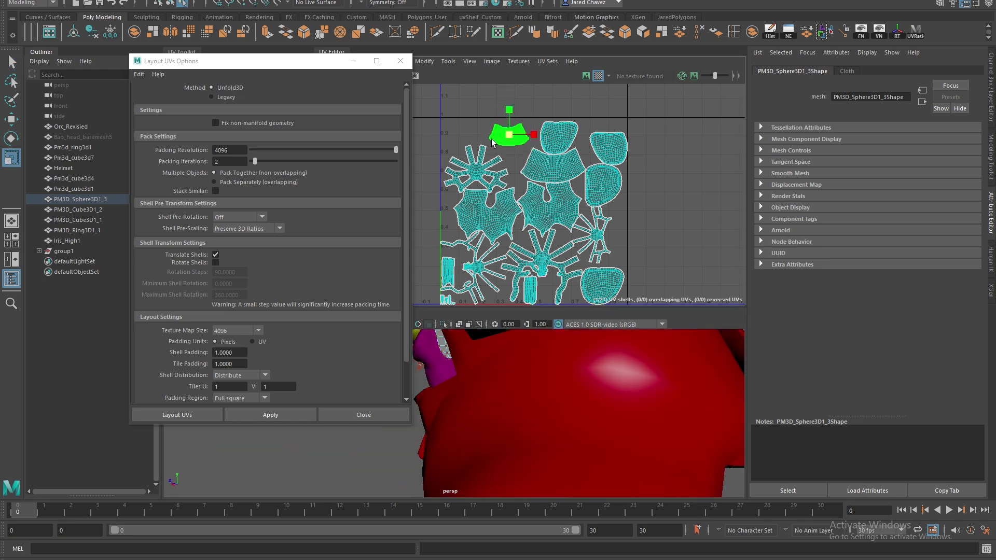
{"action": "scroll", "coordinate": [581, 404], "scroll_direction": "down", "scroll_amount": 5}
{"action": "left_click_drag", "start_coordinate": [581, 405], "coordinate": [553, 352], "text": "alt"}
- Move the inner spiky PM3D_Sphere3D1_3 shell outside the UV tile and scale it down
{"action": "left_click", "coordinate": [549, 210]}
{"action": "left_click_drag", "start_coordinate": [550, 209], "coordinate": [675, 182]}
{"action": "key", "text": "r"}
{"action": "left_click_drag", "start_coordinate": [676, 182], "coordinate": [665, 187]}
{"action": "key", "text": "w"}
{"action": "left_click_drag", "start_coordinate": [676, 182], "coordinate": [684, 169]}
- Scale down the two upper PM3D_Cube3D1_2 shells and move them outside the UV tile
{"action": "left_click", "coordinate": [609, 148]}
{"action": "left_click", "coordinate": [560, 138], "text": "shift"}
{"action": "key", "text": "r"}
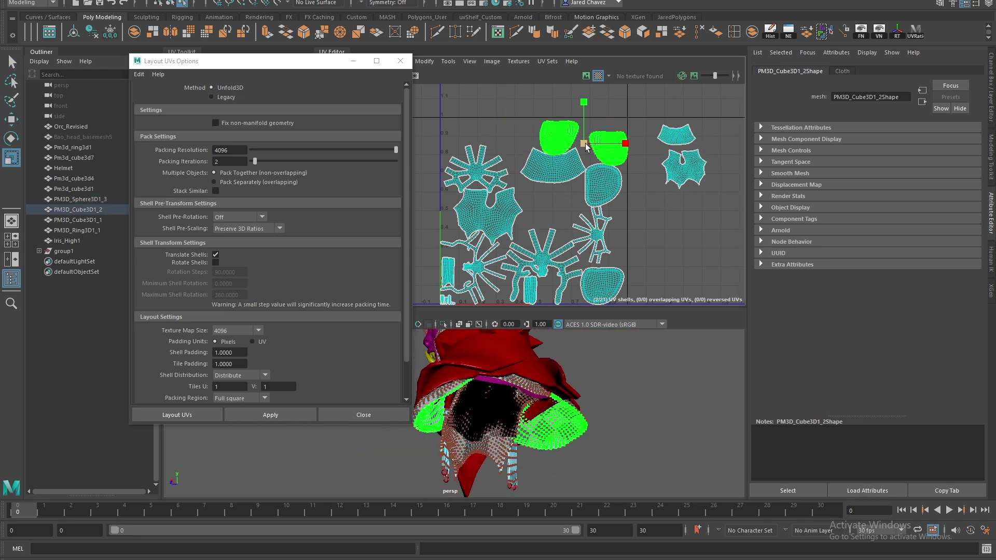
{"action": "key", "text": "w"}
{"action": "left_click_drag", "start_coordinate": [584, 143], "coordinate": [728, 135]}
{"action": "scroll", "coordinate": [605, 410], "scroll_direction": "down", "scroll_amount": 3}
{"action": "left_click", "coordinate": [627, 449]}
{"action": "left_click_drag", "start_coordinate": [604, 410], "coordinate": [582, 383], "text": "alt"}
{"action": "scroll", "coordinate": [582, 382], "scroll_direction": "up", "scroll_amount": 3}
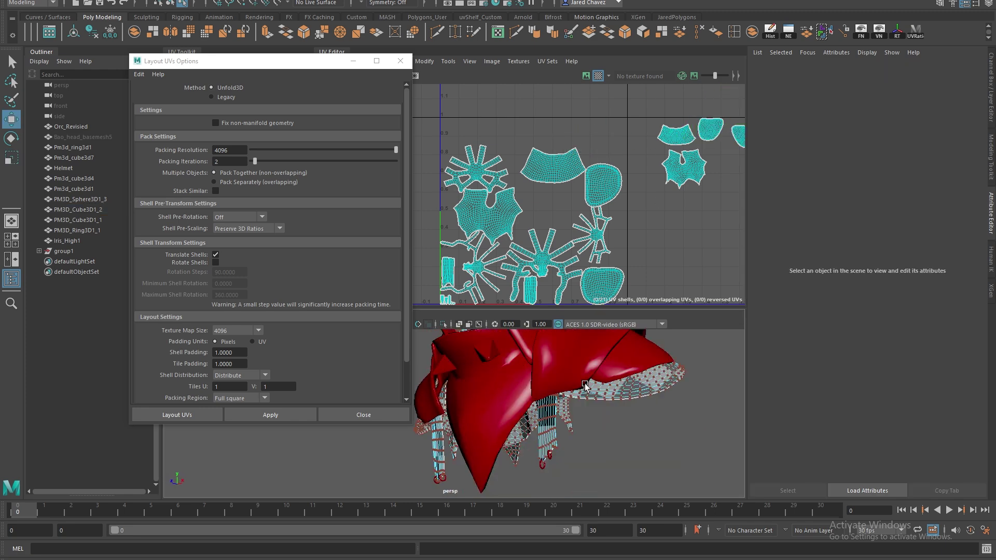
- Scale down the two inner Helmet shells and move them outside the UV tile
{"action": "middle_click_drag", "start_coordinate": [608, 247], "coordinate": [610, 225], "text": "alt"}
{"action": "left_click", "coordinate": [480, 244]}
{"action": "scroll", "coordinate": [539, 399], "scroll_direction": "down", "scroll_amount": 4}
{"action": "left_click_drag", "start_coordinate": [539, 384], "coordinate": [566, 386], "text": "alt"}
{"action": "middle_click_drag", "start_coordinate": [566, 386], "coordinate": [550, 436], "text": "alt"}
{"action": "scroll", "coordinate": [550, 415], "scroll_direction": "up", "scroll_amount": 4}
{"action": "left_click", "coordinate": [598, 213], "text": "shift"}
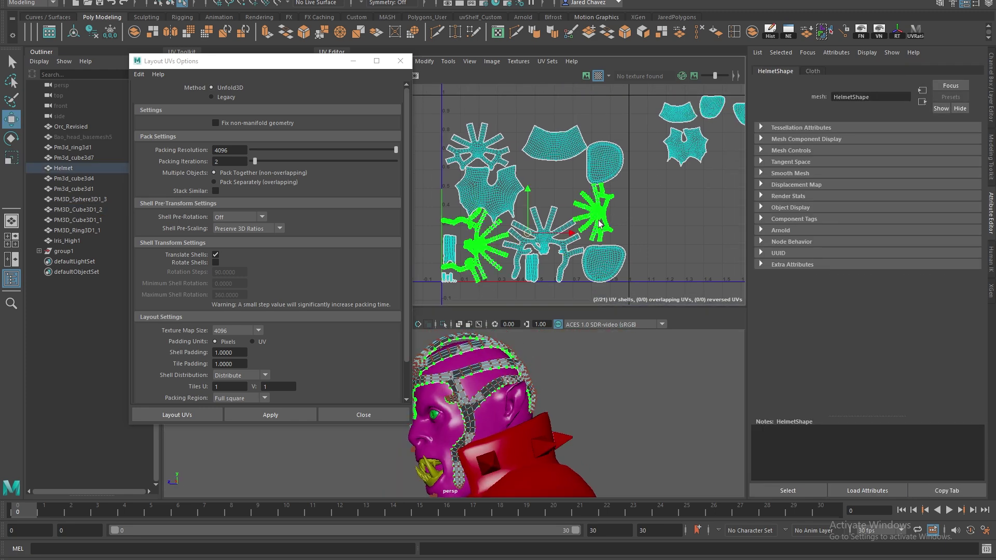
{"action": "key", "text": "r"}
{"action": "left_click_drag", "start_coordinate": [528, 233], "coordinate": [507, 239]}
{"action": "key", "text": "w"}
{"action": "left_click_drag", "start_coordinate": [528, 233], "coordinate": [717, 207]}
- Select the full-size shells remaining in the UV tile and apply the layout to them again
{"action": "scroll", "coordinate": [596, 207], "scroll_direction": "down", "scroll_amount": 4}
{"action": "left_click_drag", "start_coordinate": [469, 137], "coordinate": [601, 265]}
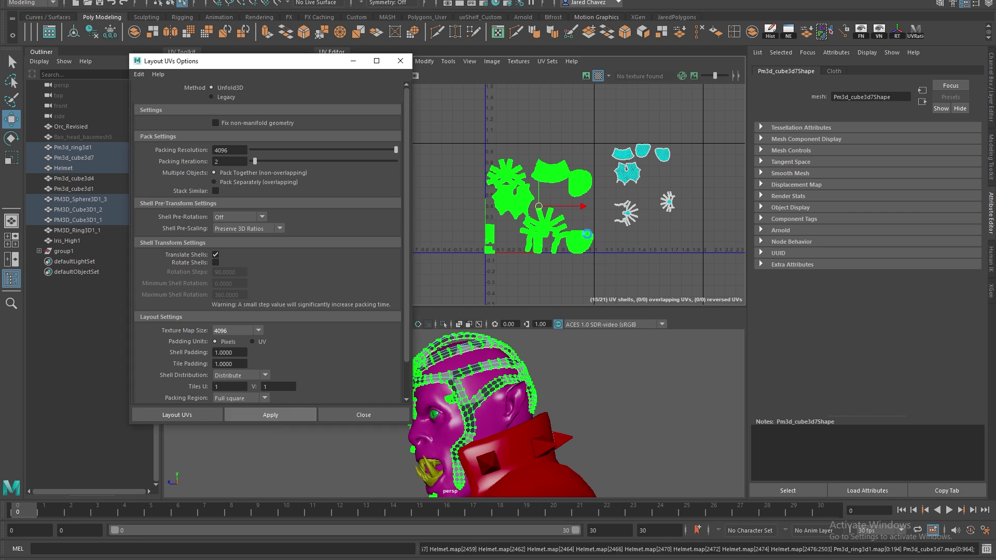
{"action": "scroll", "coordinate": [545, 232], "scroll_direction": "up", "scroll_amount": 5}
- Shift the large fan-shaped Helmet shell within the tile and fit the small inner Helmet shells into free gaps
{"action": "left_click", "coordinate": [573, 169]}
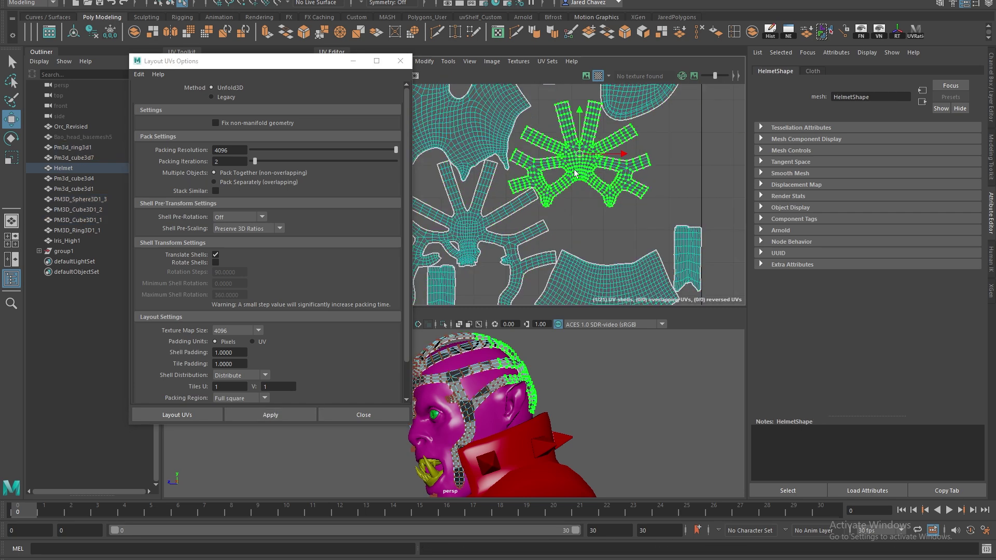
{"action": "left_click_drag", "start_coordinate": [577, 154], "coordinate": [557, 130]}
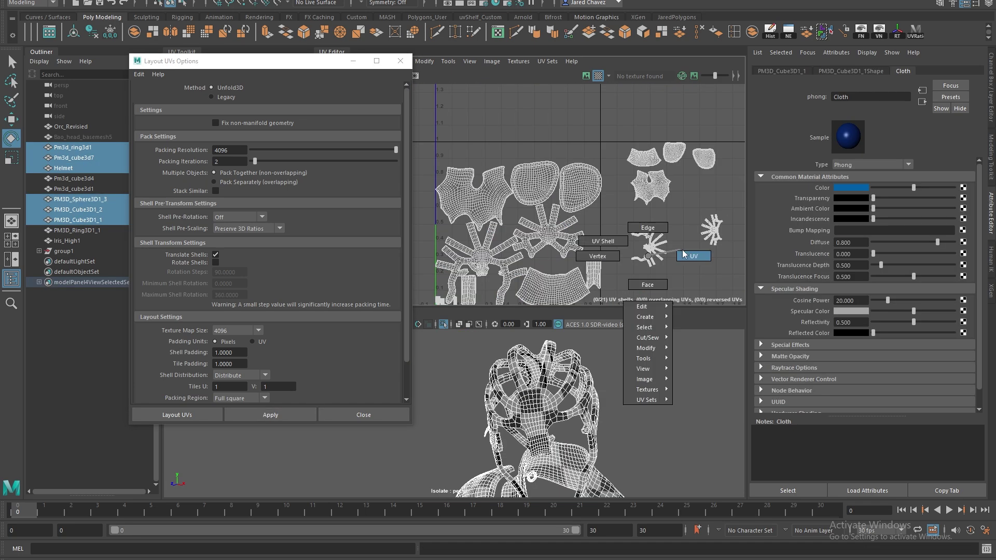
{"action": "key", "text": "r"}
{"action": "scroll", "coordinate": [567, 156], "scroll_direction": "up", "scroll_amount": 4}
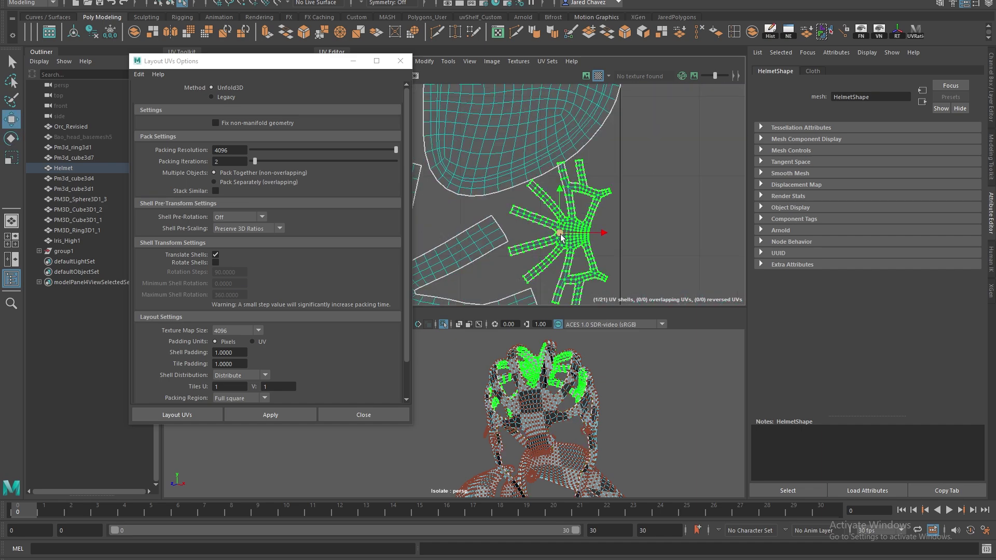
- Move the small PM3D_Sphere3D1_3 and PM3D_Cube3D1_1 shells into free gaps of the UV tile
{"action": "left_click", "coordinate": [648, 203]}
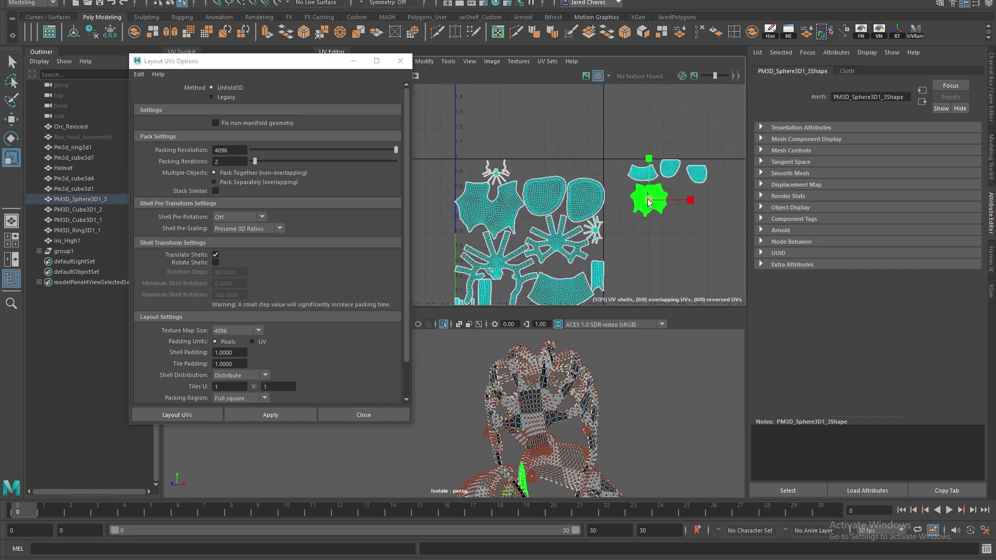
{"action": "key", "text": "w"}
{"action": "left_click_drag", "start_coordinate": [649, 202], "coordinate": [571, 153]}
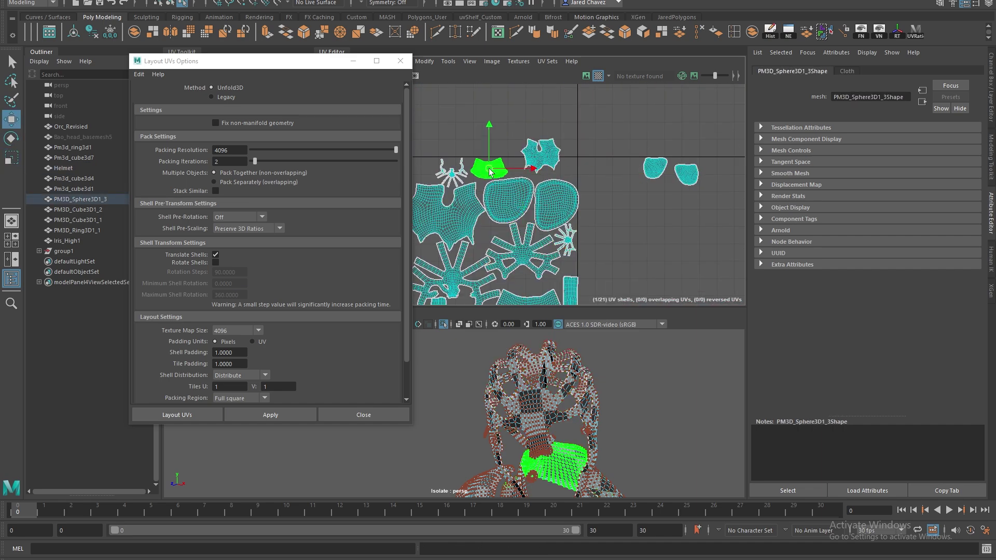
{"action": "left_click", "coordinate": [570, 166]}
{"action": "scroll", "coordinate": [569, 166], "scroll_direction": "up", "scroll_amount": 3}
{"action": "scroll", "coordinate": [569, 166], "scroll_direction": "down", "scroll_amount": 3}
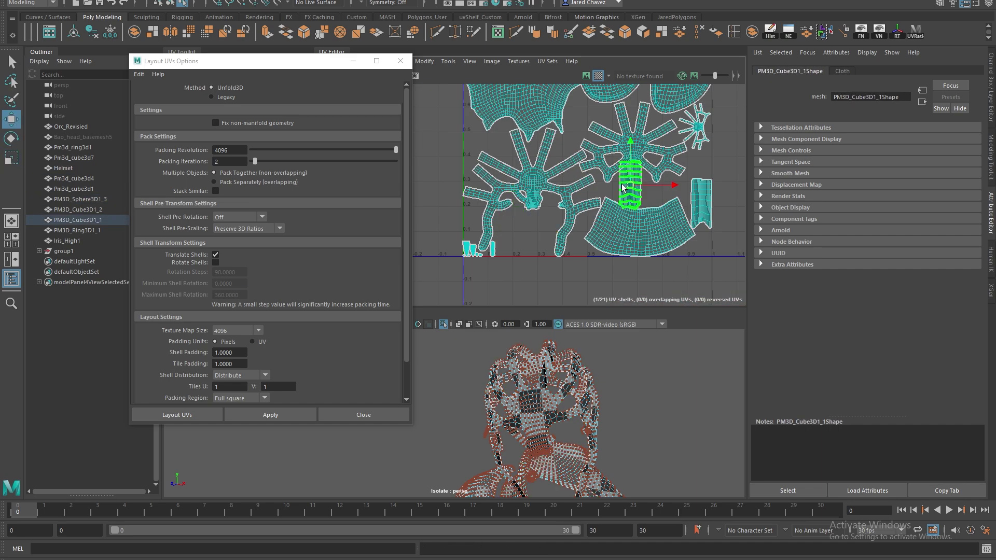
{"action": "scroll", "coordinate": [533, 158], "scroll_direction": "up", "scroll_amount": 4}
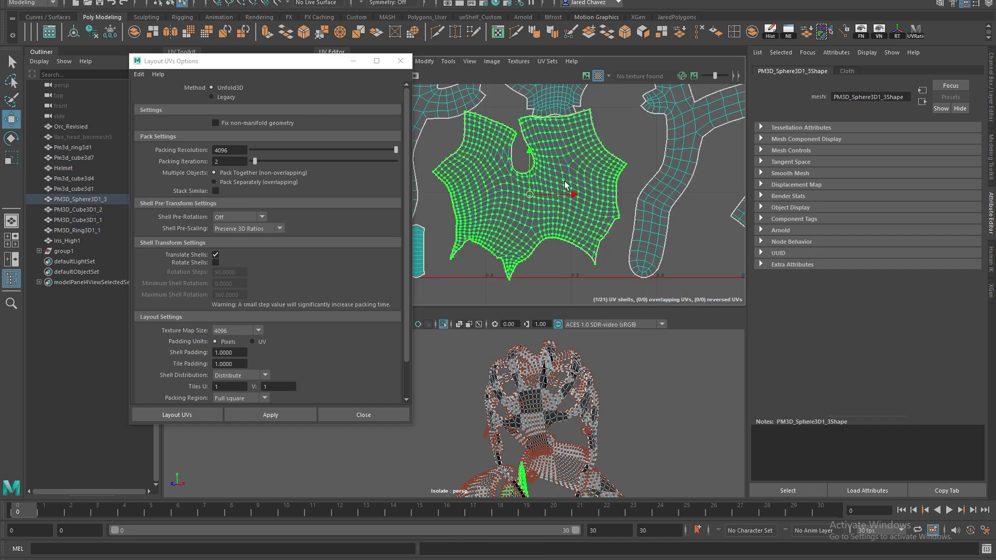
{"action": "key", "text": "r"}
{"action": "scroll", "coordinate": [533, 158], "scroll_direction": "down", "scroll_amount": 3}
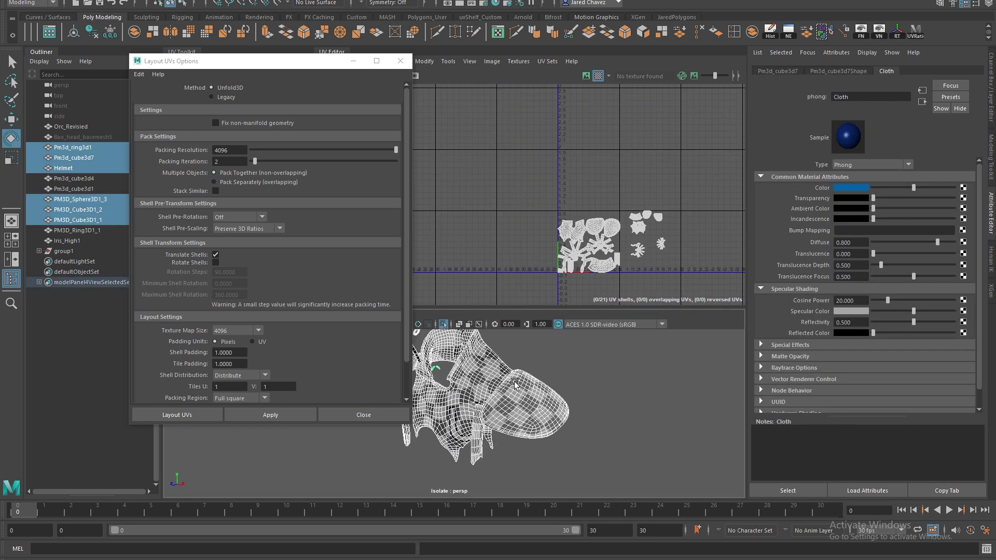
- Examine which faces of the PM3D_Sphere3D1_3 cloth and the PM3D_Cube3D1_1 straps their UV shells cover
{"action": "left_click", "coordinate": [481, 370]}
{"action": "left_click_drag", "start_coordinate": [482, 370], "coordinate": [422, 389], "text": "alt"}
{"action": "scroll", "coordinate": [576, 260], "scroll_direction": "up", "scroll_amount": 4}
{"action": "right_click", "coordinate": [576, 207]}
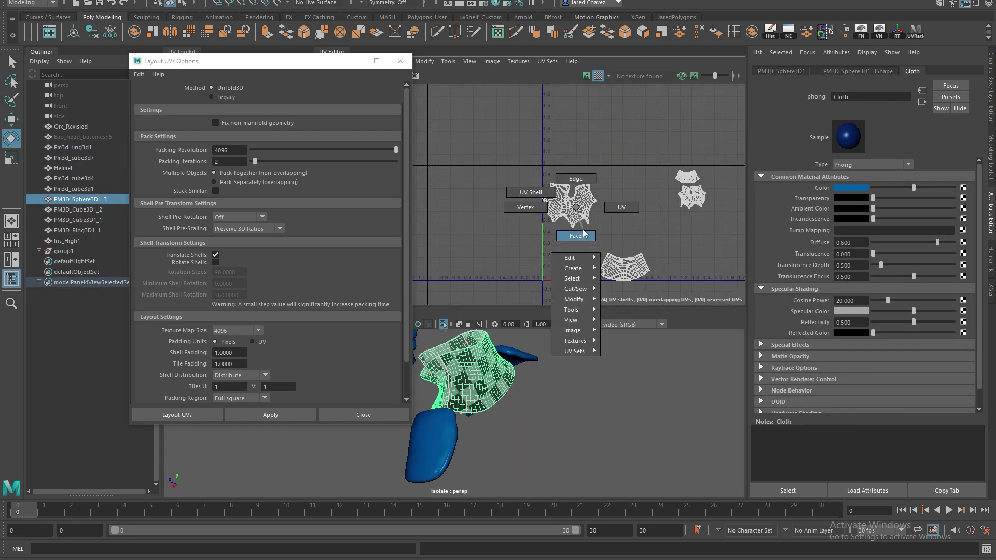
{"action": "left_click", "coordinate": [583, 234]}
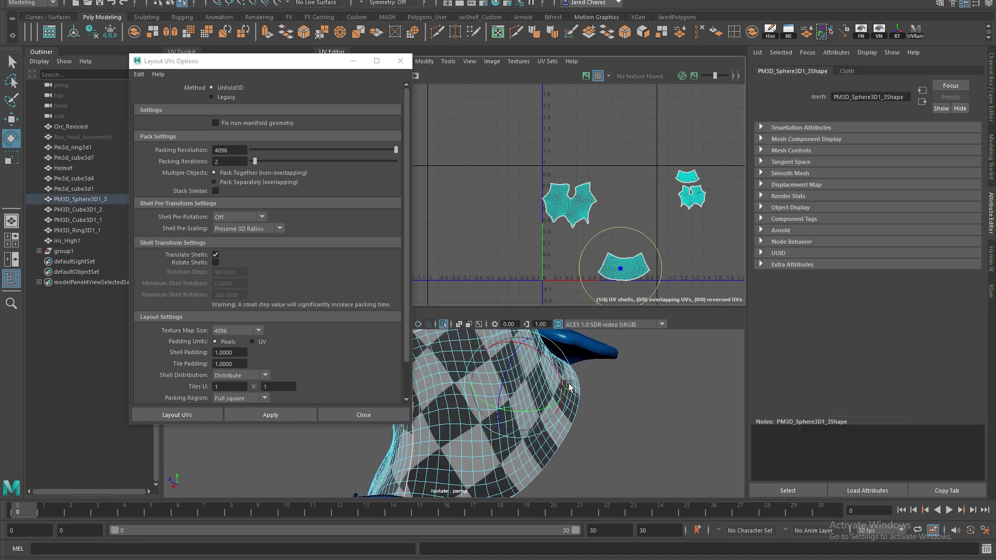
{"action": "scroll", "coordinate": [569, 387], "scroll_direction": "down", "scroll_amount": 2}
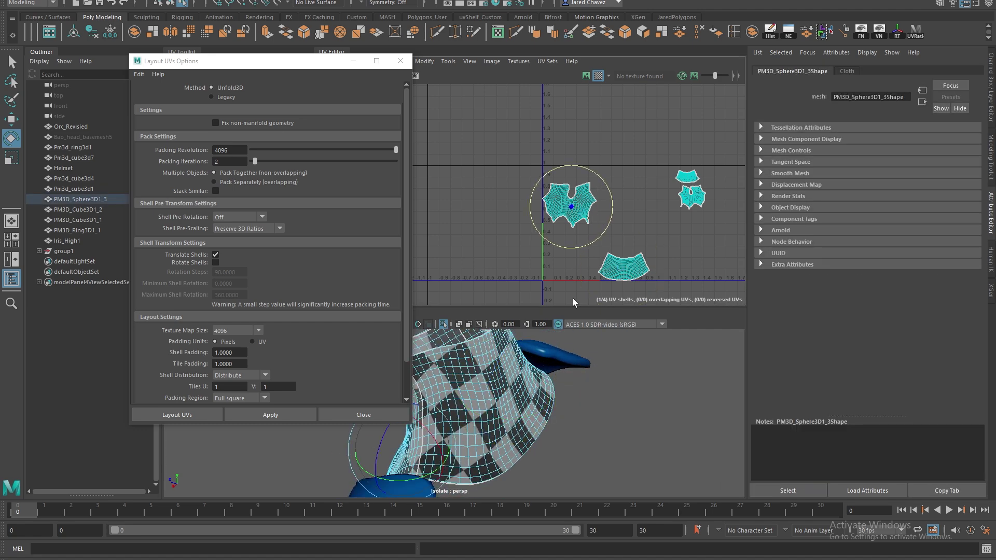
{"action": "left_click_drag", "start_coordinate": [469, 415], "coordinate": [544, 394], "text": "alt"}
{"action": "right_click_drag", "start_coordinate": [545, 383], "coordinate": [594, 282]}
{"action": "scroll", "coordinate": [528, 393], "scroll_direction": "down", "scroll_amount": 3}
{"action": "middle_click_drag", "start_coordinate": [528, 394], "coordinate": [556, 367], "text": "alt"}
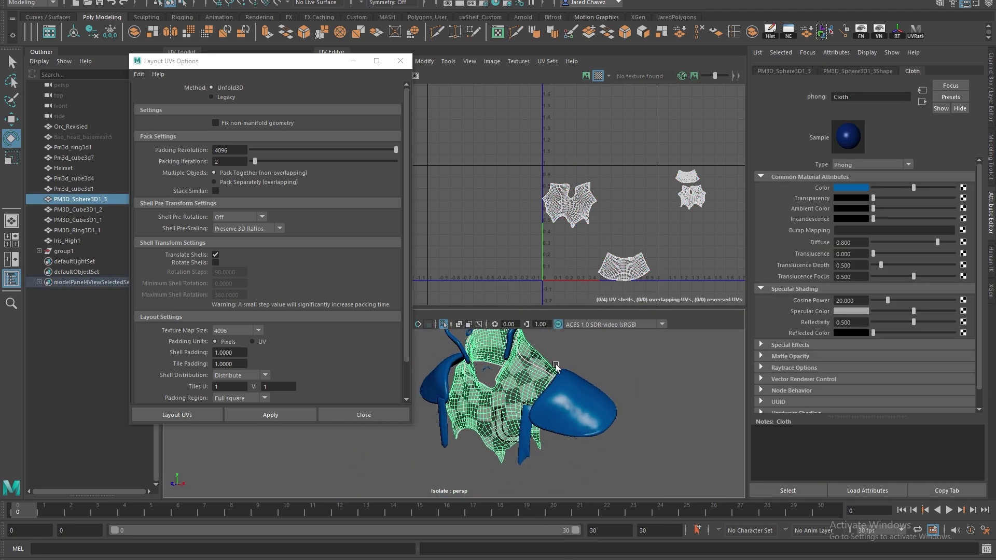
{"action": "left_click", "coordinate": [527, 448]}
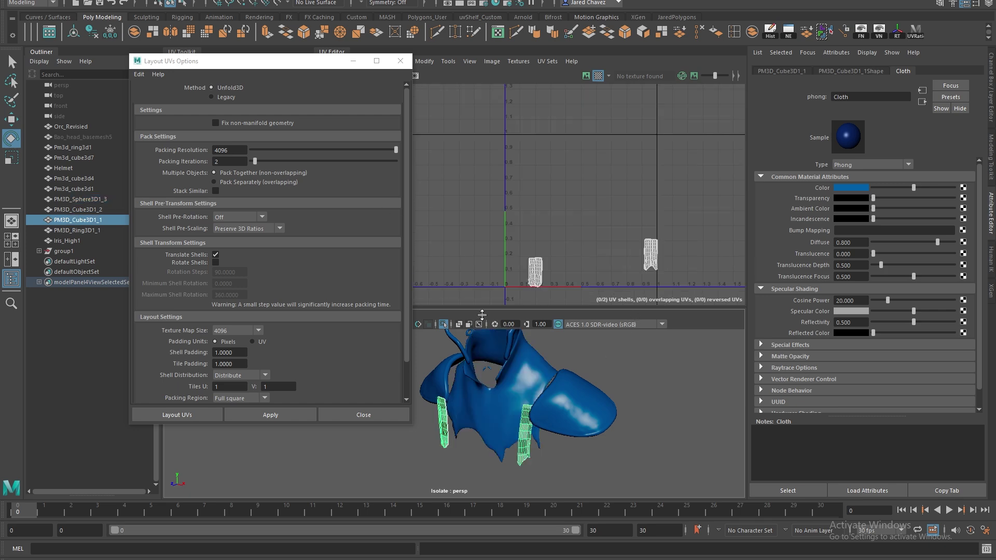
{"action": "left_click_drag", "start_coordinate": [555, 412], "coordinate": [524, 409], "text": "alt"}
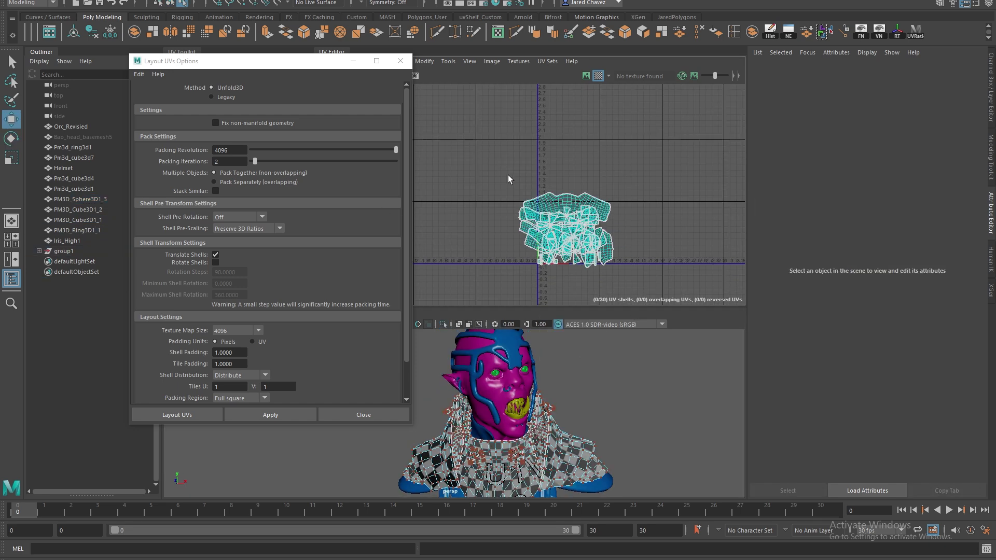
- Apply the layout to the MetalArmor shells and rotate the Spike5 shell to fit the tile's upper corner
{"action": "left_click", "coordinate": [271, 415]}
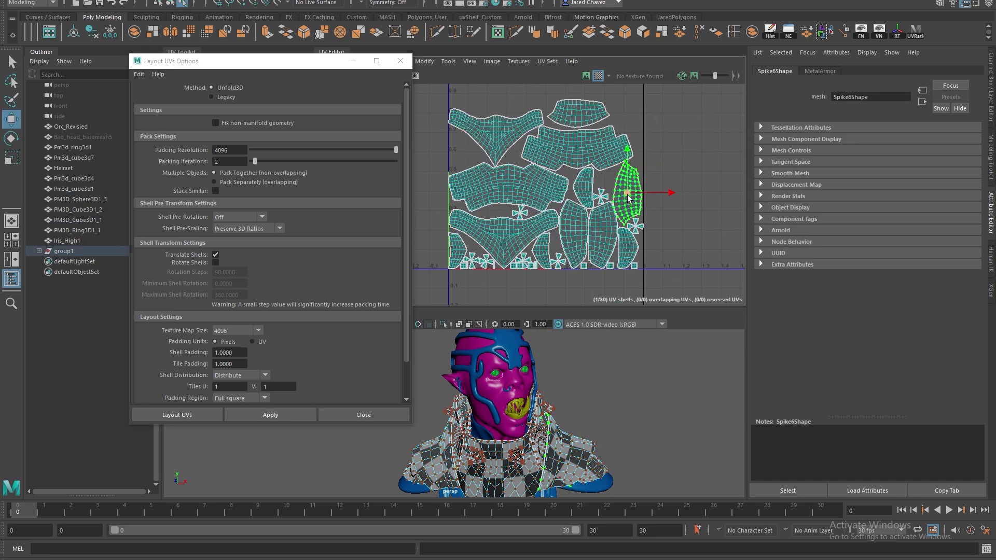
{"action": "scroll", "coordinate": [585, 207], "scroll_direction": "up", "scroll_amount": 5}
{"action": "left_click", "coordinate": [656, 114]}
{"action": "key", "text": "e"}
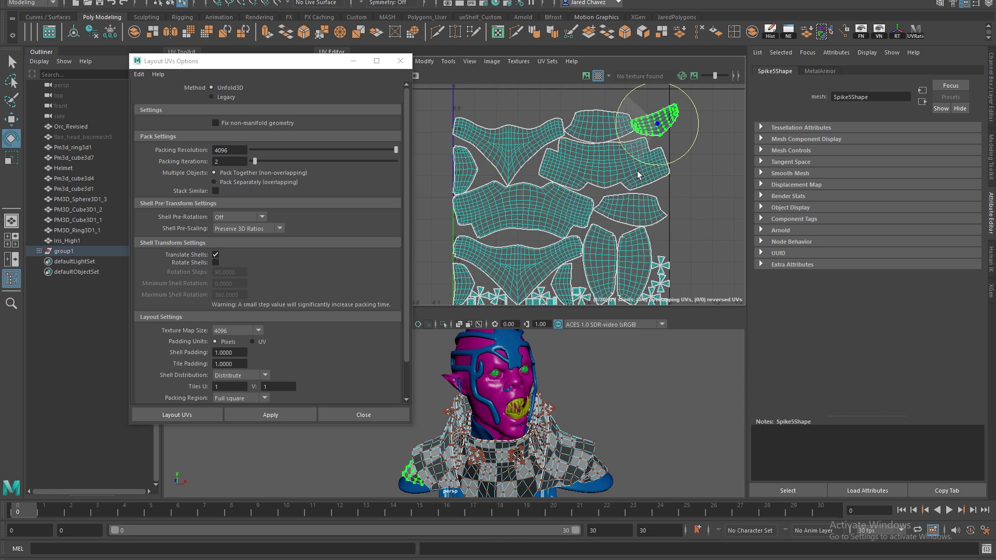
{"action": "left_click", "coordinate": [651, 240]}
{"action": "middle_click_drag", "start_coordinate": [656, 235], "coordinate": [667, 254], "text": "alt"}
{"action": "left_click", "coordinate": [668, 131]}
{"action": "key", "text": "w"}
{"action": "scroll", "coordinate": [628, 202], "scroll_direction": "down", "scroll_amount": 3}
{"action": "left_click_drag", "start_coordinate": [519, 405], "coordinate": [506, 404], "text": "alt"}
{"action": "middle_click_drag", "start_coordinate": [506, 440], "coordinate": [516, 389], "text": "alt"}
- Scale down the upper V-shaped Spike4 shell and lay out all armor shells with Shell Pre-Scaling set to Off
{"action": "left_click", "coordinate": [556, 249]}
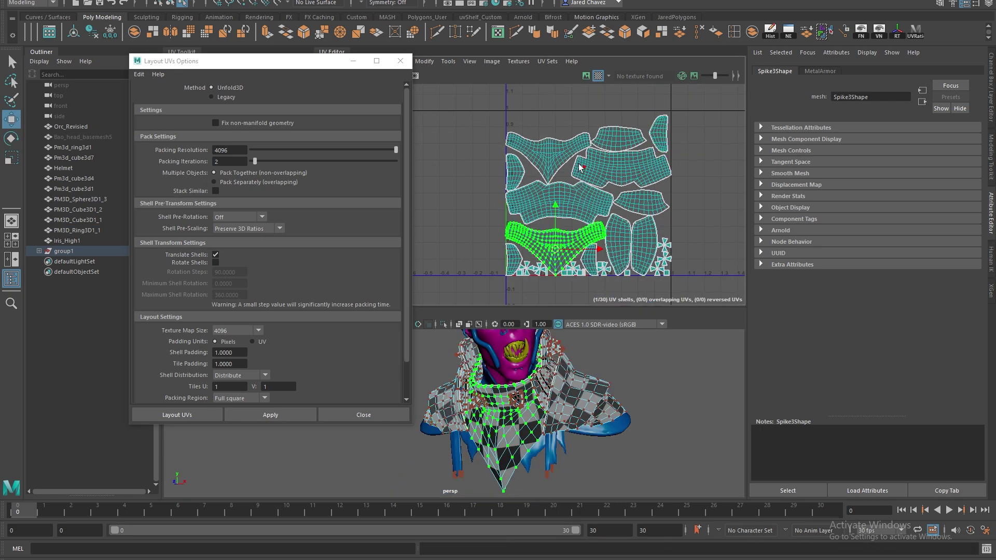
{"action": "left_click", "coordinate": [549, 158]}
{"action": "key", "text": "r"}
{"action": "left_click_drag", "start_coordinate": [549, 159], "coordinate": [541, 160]}
{"action": "left_click_drag", "start_coordinate": [491, 101], "coordinate": [688, 291]}
{"action": "left_click", "coordinate": [271, 415]}
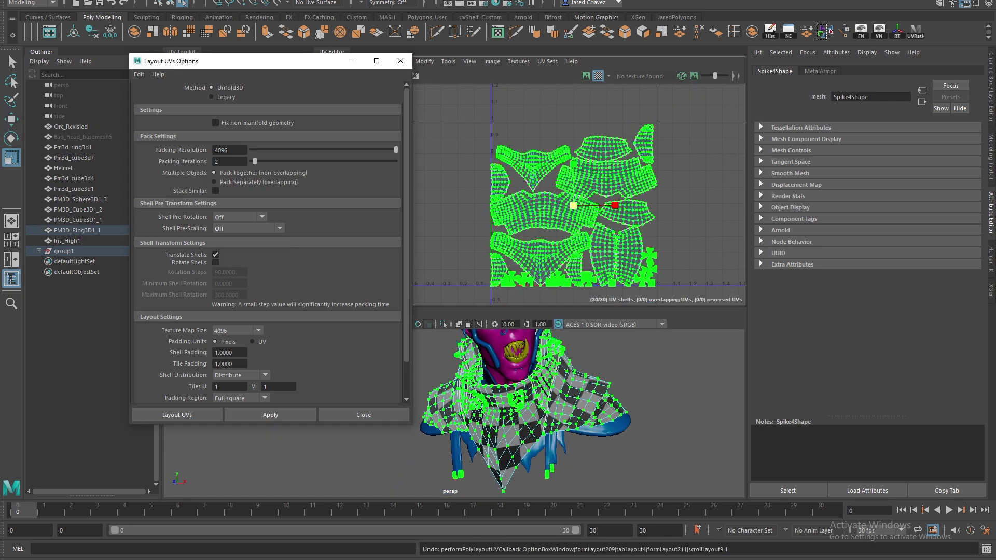
{"action": "left_click", "coordinate": [595, 251]}
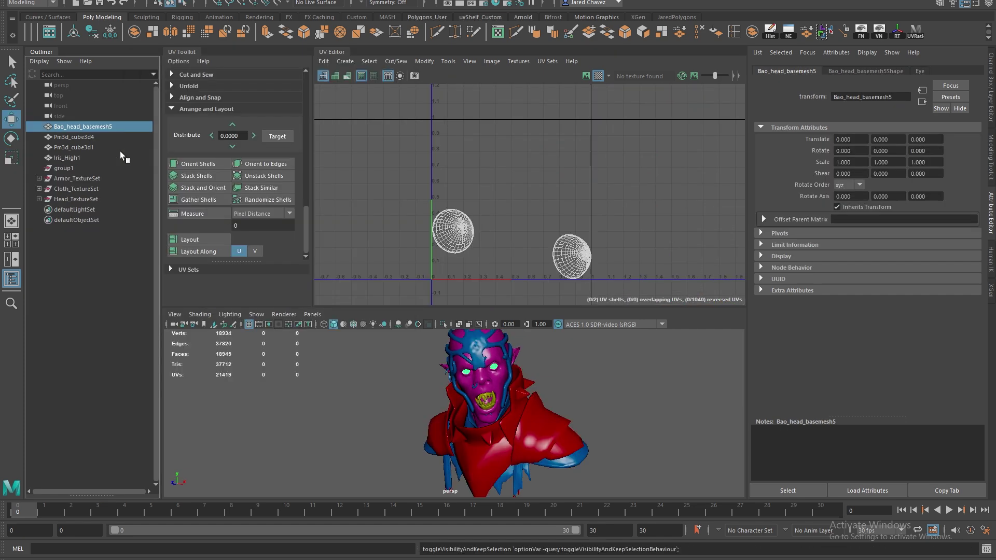
- Check the Iris_High1 mesh inside the eye sockets and unhide Bao_head_basemesh5
{"action": "scroll", "coordinate": [519, 409], "scroll_direction": "up", "scroll_amount": 5}
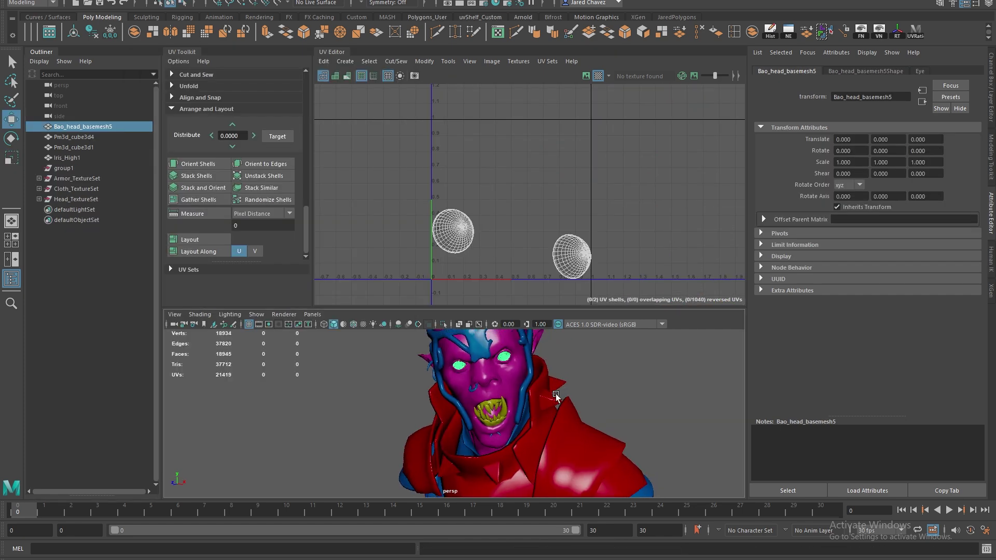
{"action": "left_click_drag", "start_coordinate": [597, 394], "coordinate": [657, 382], "text": "alt"}
{"action": "left_click", "coordinate": [677, 377]}
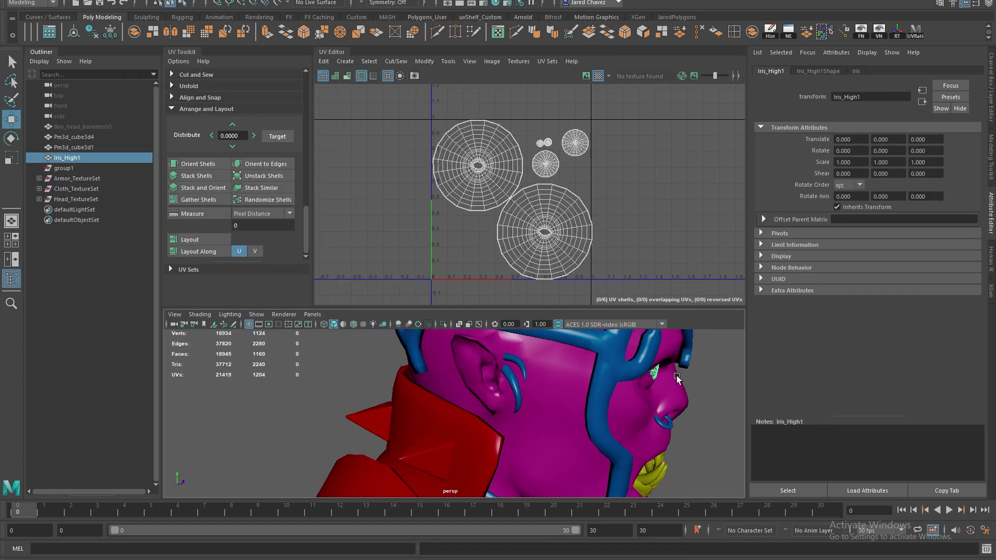
{"action": "left_click", "coordinate": [101, 128]}
{"action": "key", "text": "h"}
- Group Iris_High1 with Bao_head_basemesh5 and name the group Eyes
{"action": "left_click", "coordinate": [79, 157]}
{"action": "left_click", "coordinate": [89, 128], "text": "ctrl"}
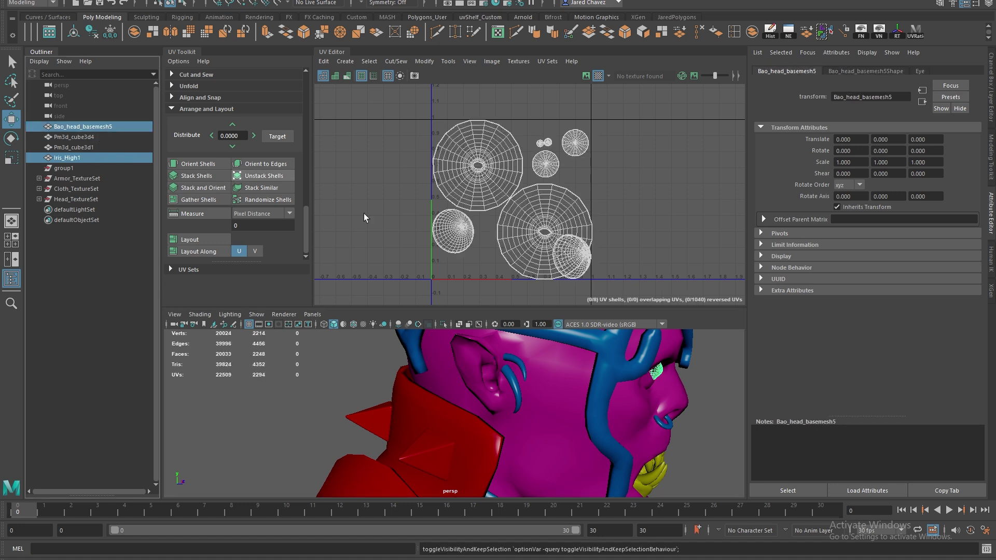
{"action": "left_click_drag", "start_coordinate": [712, 421], "coordinate": [573, 395], "text": "alt"}
{"action": "key", "text": "ctrl+g"}
{"action": "double_click", "coordinate": [76, 189]}
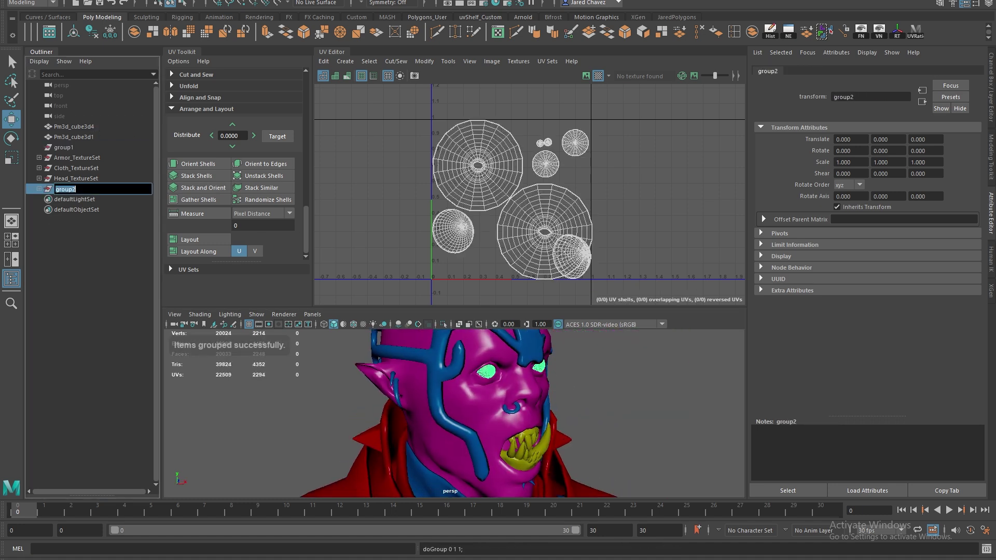
{"action": "left_click", "coordinate": [645, 393]}
{"action": "left_click_drag", "start_coordinate": [524, 341], "coordinate": [459, 349], "text": "alt"}
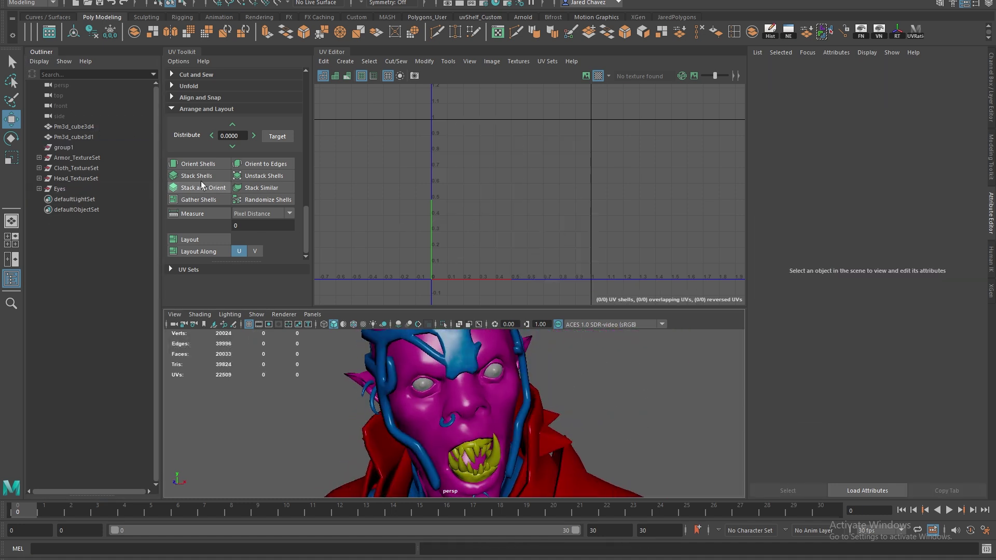
- Group Pm3d_cube3d4 and Pm3d_cube3d1 under the name Teeth_TextureSet
{"action": "left_click", "coordinate": [83, 136]}
{"action": "left_click", "coordinate": [80, 127], "text": "ctrl"}
{"action": "key", "text": "ctrl+g"}
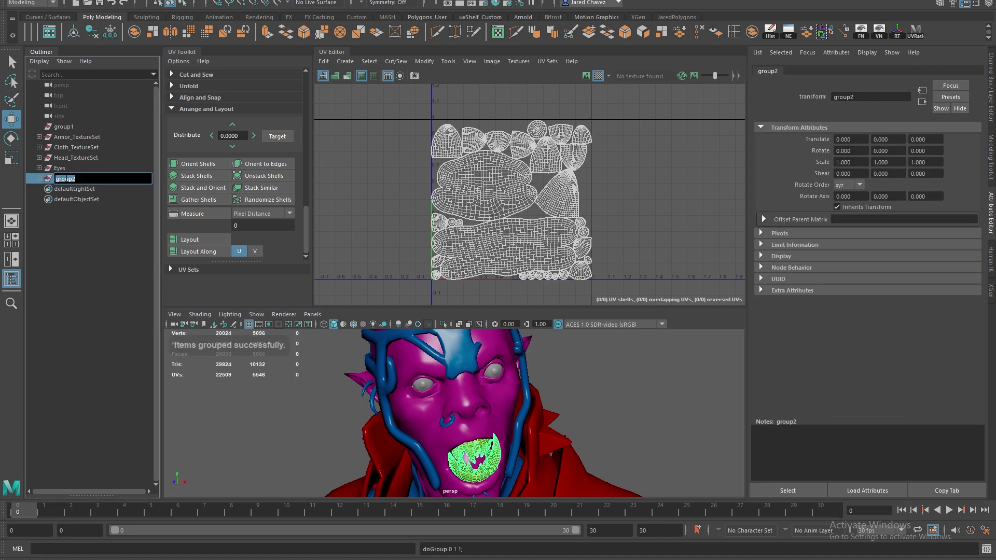
{"action": "type", "text": "Teeth_TextureSet"}
{"action": "key", "text": "Return"}
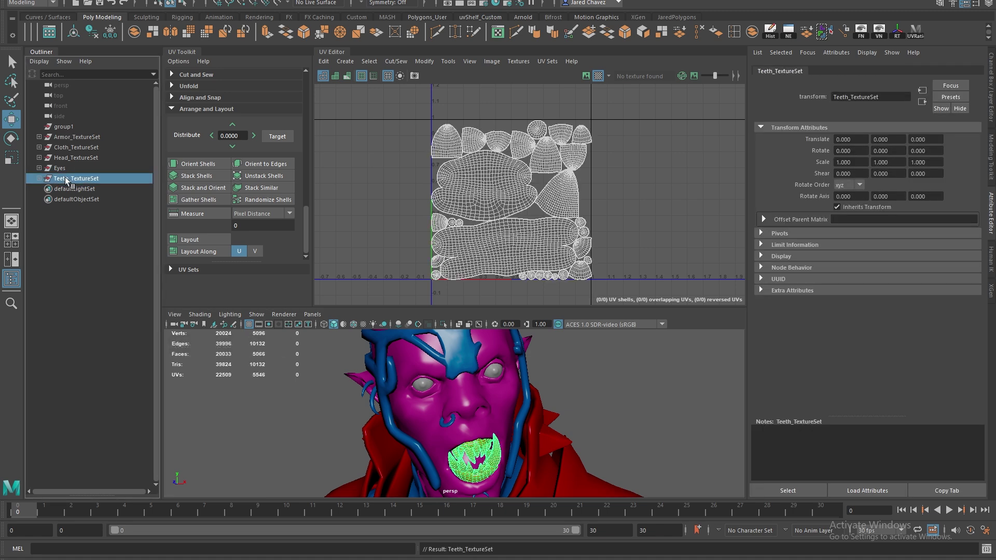
- Save the scene and enlarge the perspective view to examine the whole color-coded bust
{"action": "scroll", "coordinate": [593, 420], "scroll_direction": "down", "scroll_amount": 5}
{"action": "middle_click_drag", "start_coordinate": [594, 420], "coordinate": [587, 382], "text": "alt"}
{"action": "left_click", "coordinate": [570, 382]}
{"action": "scroll", "coordinate": [571, 384], "scroll_direction": "down", "scroll_amount": 3}
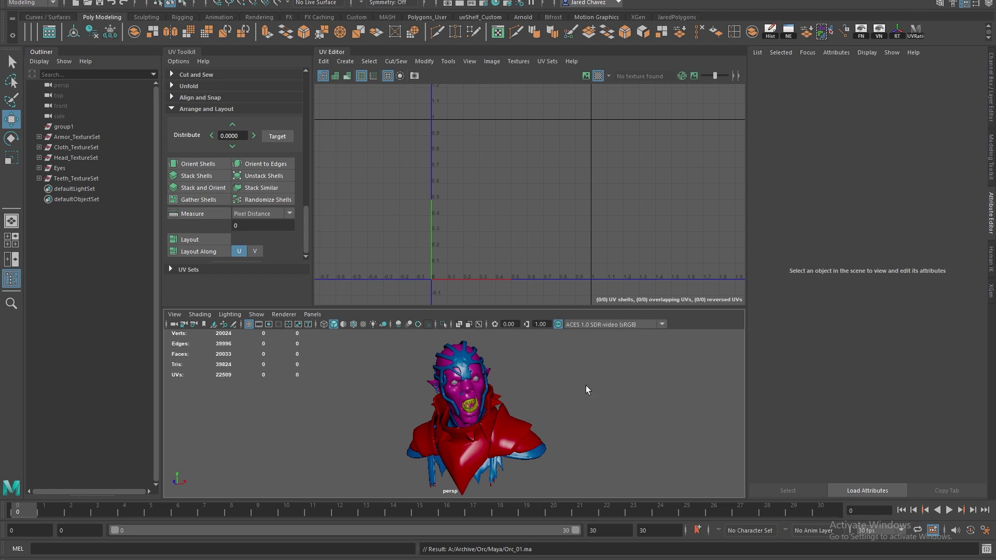
{"action": "left_click_drag", "start_coordinate": [586, 389], "coordinate": [561, 357], "text": "alt"}
{"action": "key", "text": "space"}
{"action": "scroll", "coordinate": [521, 264], "scroll_direction": "down", "scroll_amount": 2}
{"action": "left_click_drag", "start_coordinate": [521, 265], "coordinate": [538, 252], "text": "alt"}
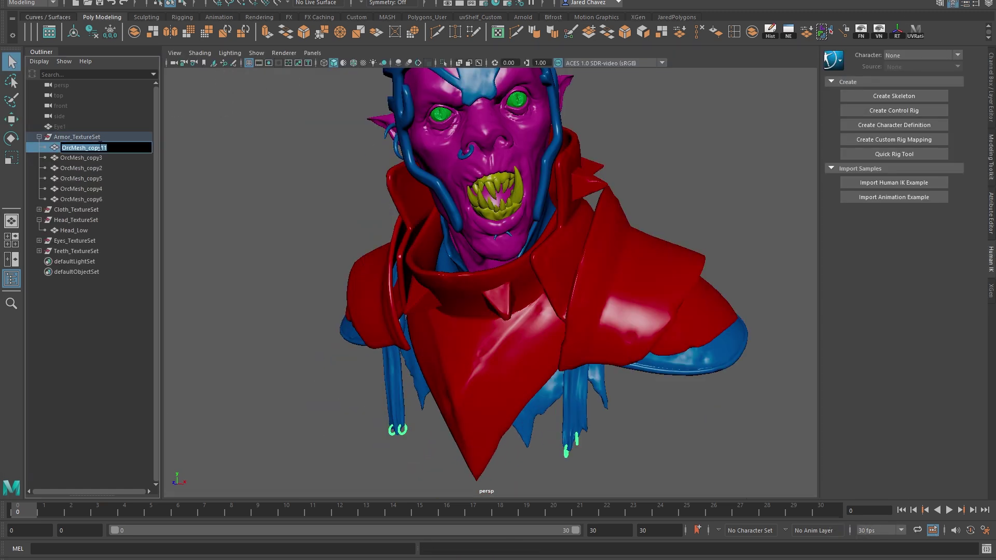
- Select OrcMesh_copy3 inside Armor_TextureSet while renaming the group's meshes
{"action": "left_click", "coordinate": [104, 158]}
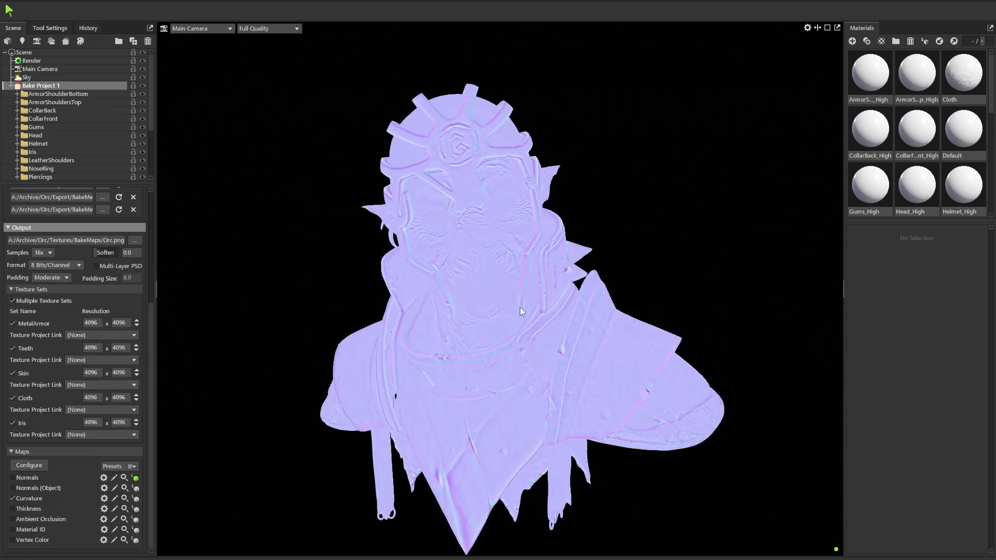
- Switch to Marmoset Toolbag and preview the baked Ambient Occlusion and Thickness maps on the bust
{"action": "left_click", "coordinate": [135, 520]}
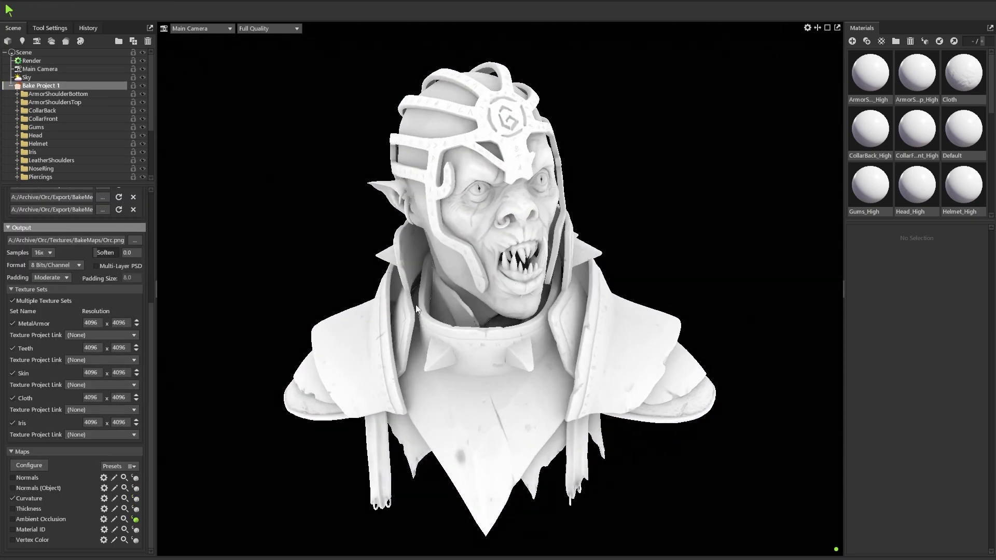
{"action": "left_click", "coordinate": [136, 509]}
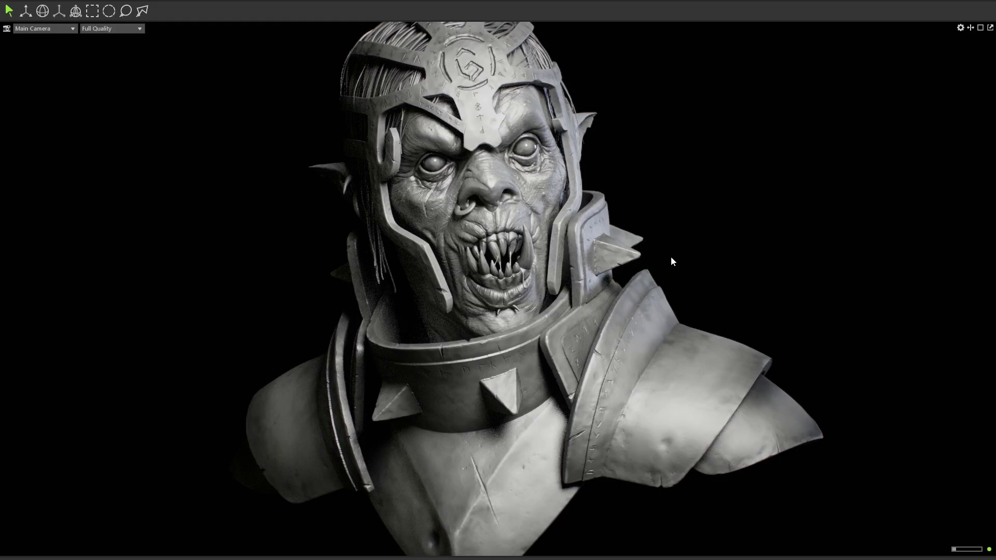
- Examine the lit gray render of the bust from the side, close to the face and as a whole
{"action": "left_click_drag", "start_coordinate": [696, 205], "coordinate": [552, 222]}
{"action": "scroll", "coordinate": [518, 170], "scroll_direction": "up", "scroll_amount": 5}
{"action": "middle_click_drag", "start_coordinate": [553, 226], "coordinate": [562, 332]}
{"action": "scroll", "coordinate": [561, 334], "scroll_direction": "down", "scroll_amount": 2}
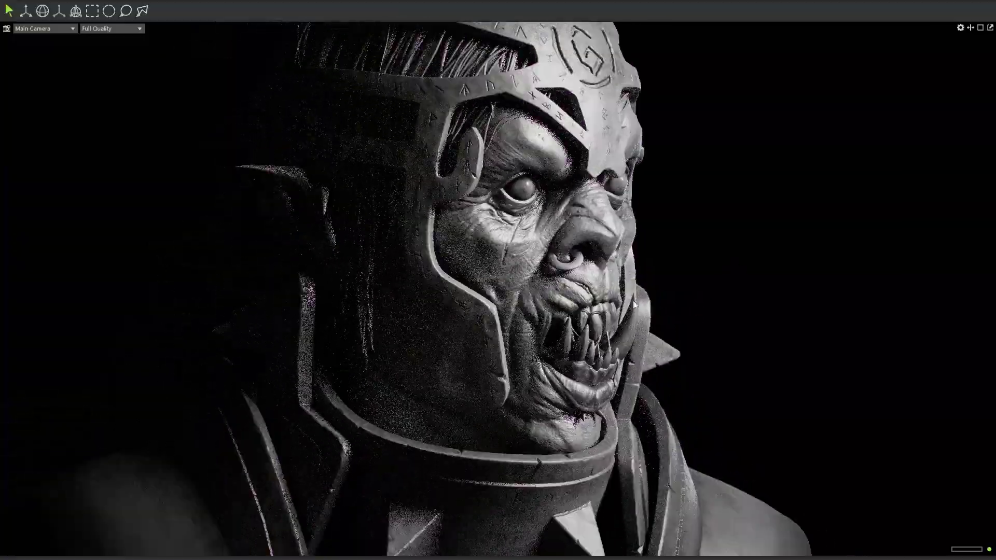
{"action": "left_click_drag", "start_coordinate": [783, 283], "coordinate": [581, 255]}
{"action": "scroll", "coordinate": [581, 251], "scroll_direction": "down", "scroll_amount": 3}
{"action": "middle_click_drag", "start_coordinate": [621, 325], "coordinate": [633, 290]}
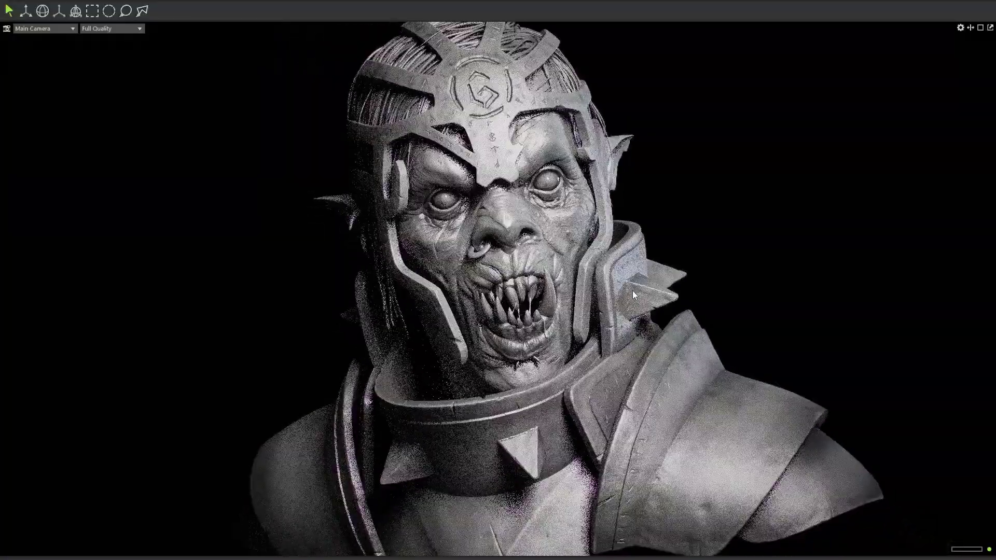
{"action": "scroll", "coordinate": [633, 292], "scroll_direction": "down", "scroll_amount": 3}
{"action": "middle_click_drag", "start_coordinate": [631, 325], "coordinate": [637, 285]}
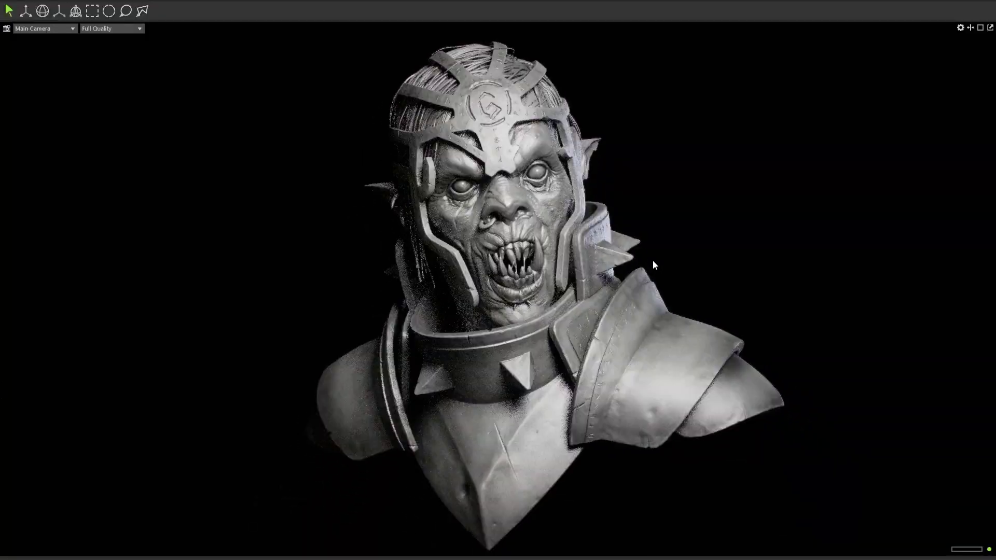
- Bring back the interface panels and hide Light 13 in the render scene
{"action": "key", "text": "ctrl+space"}
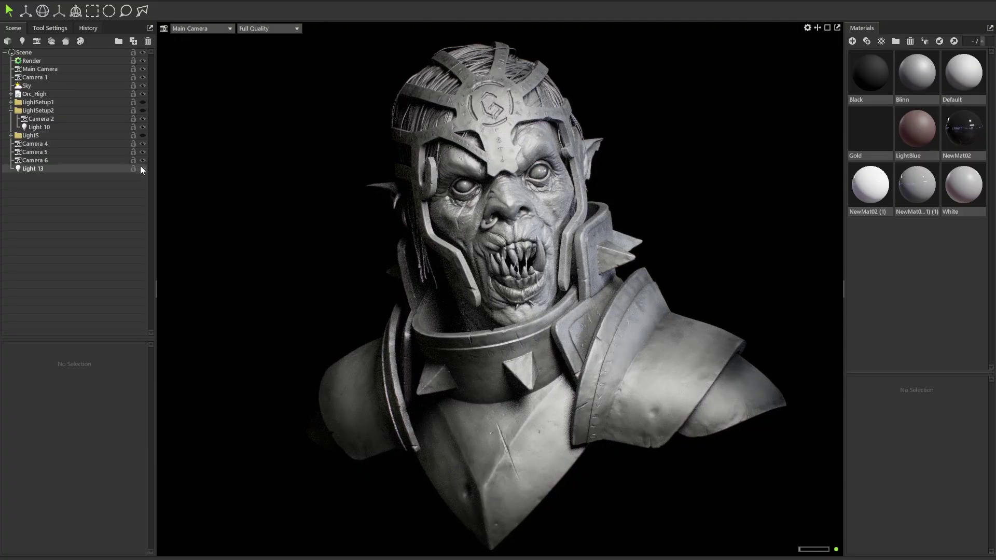
{"action": "left_click", "coordinate": [142, 169]}
{"action": "left_click_drag", "start_coordinate": [627, 165], "coordinate": [514, 198]}
{"action": "right_click", "coordinate": [524, 193]}
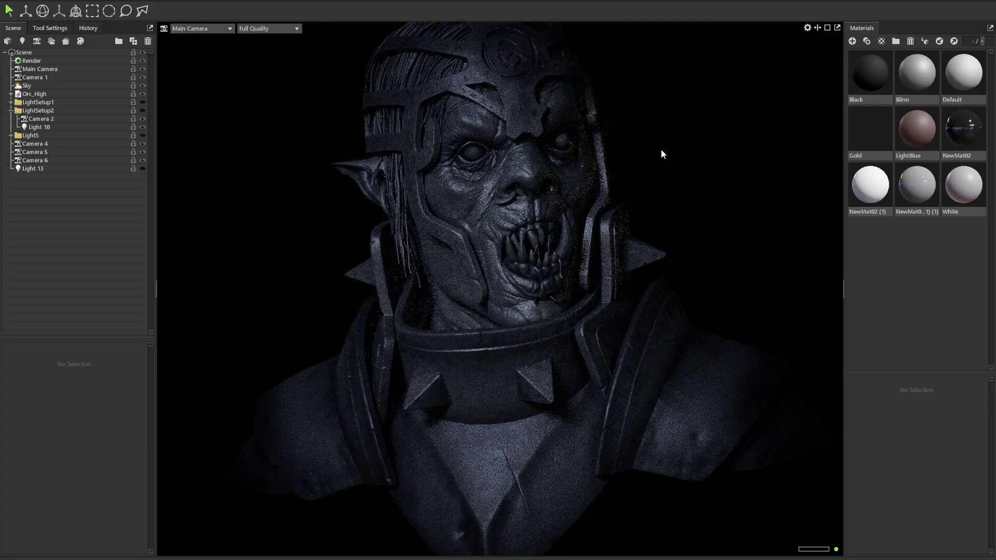